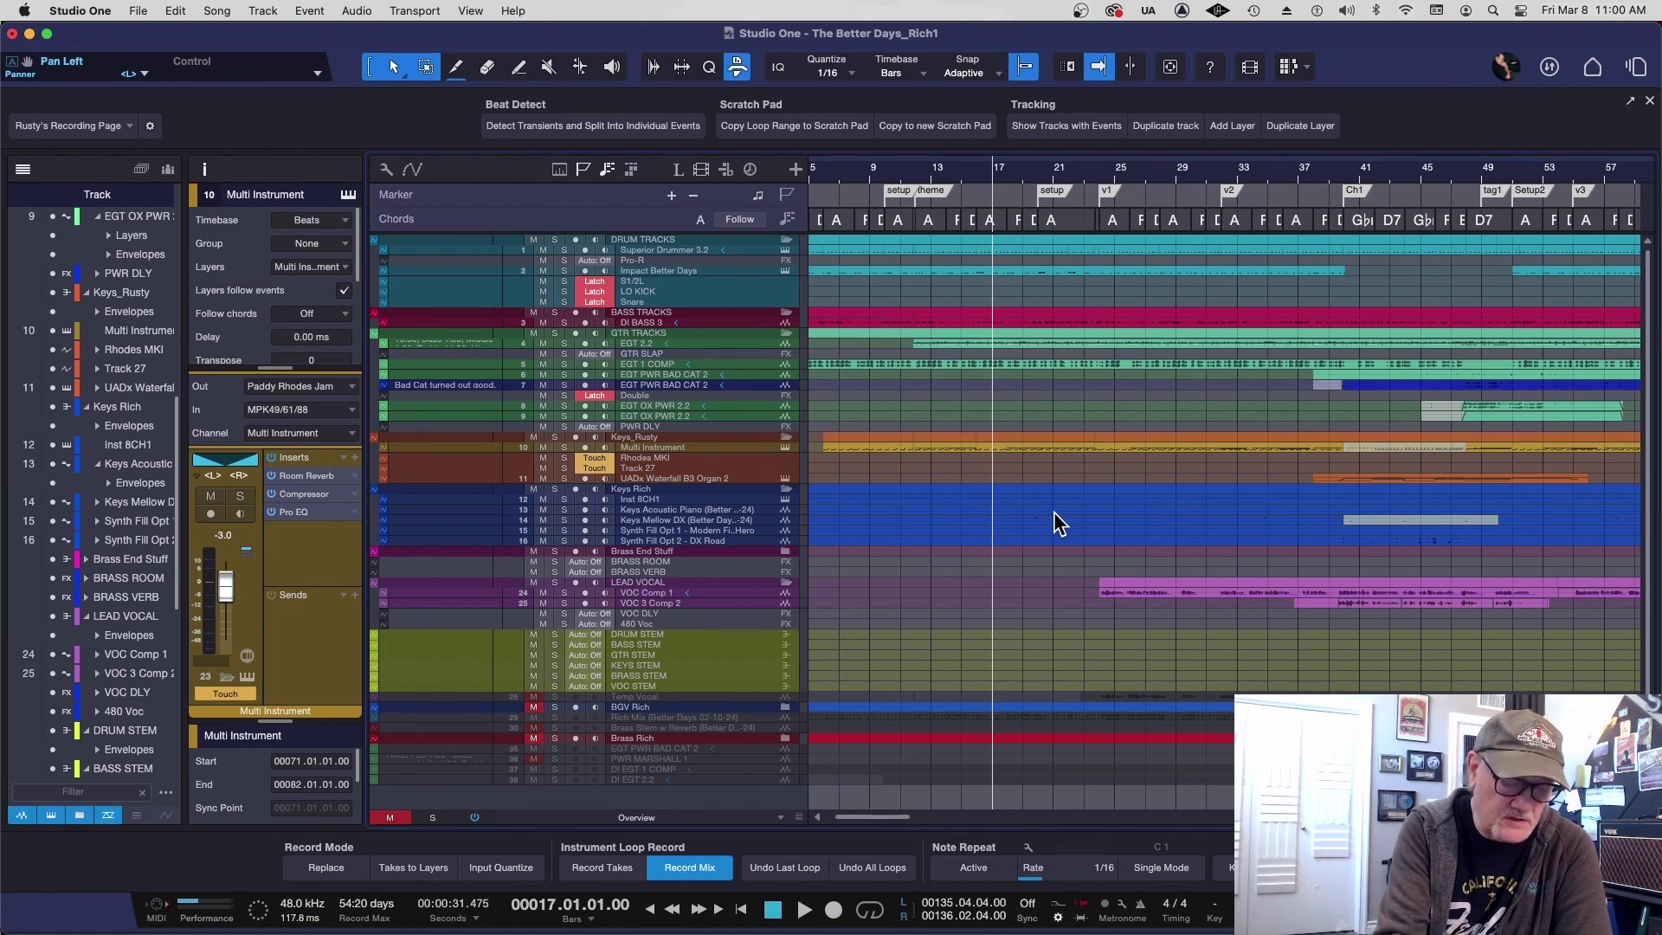
Play and stop the song from bar 17, then select the VOC STEM track.
key("space")
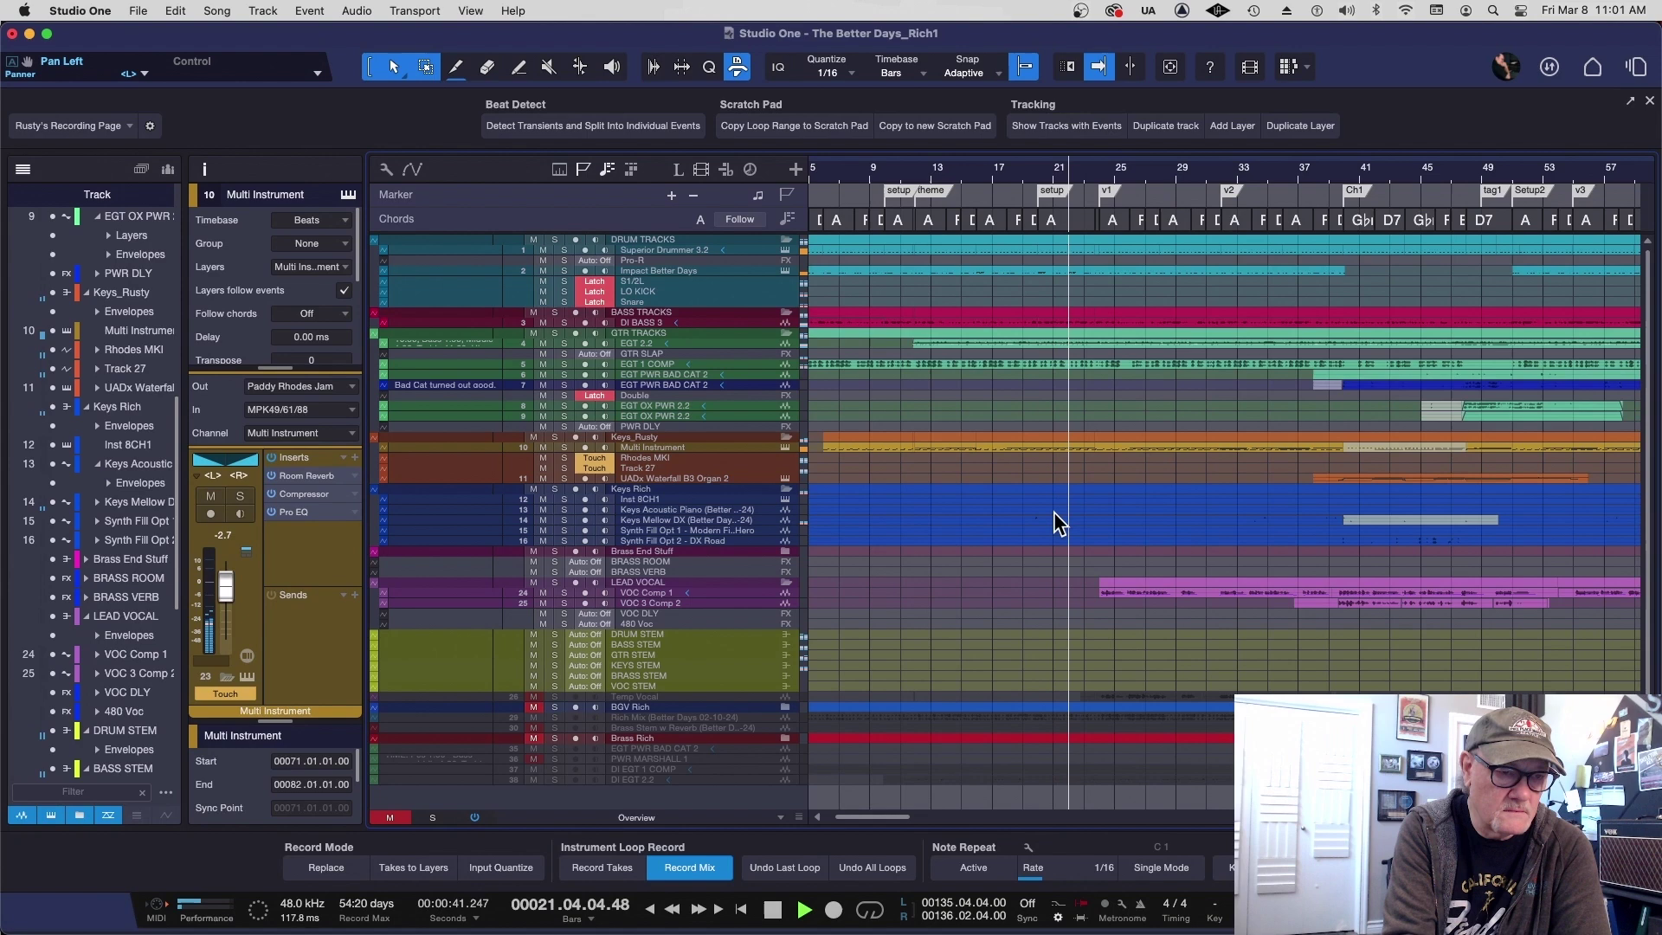
key("space")
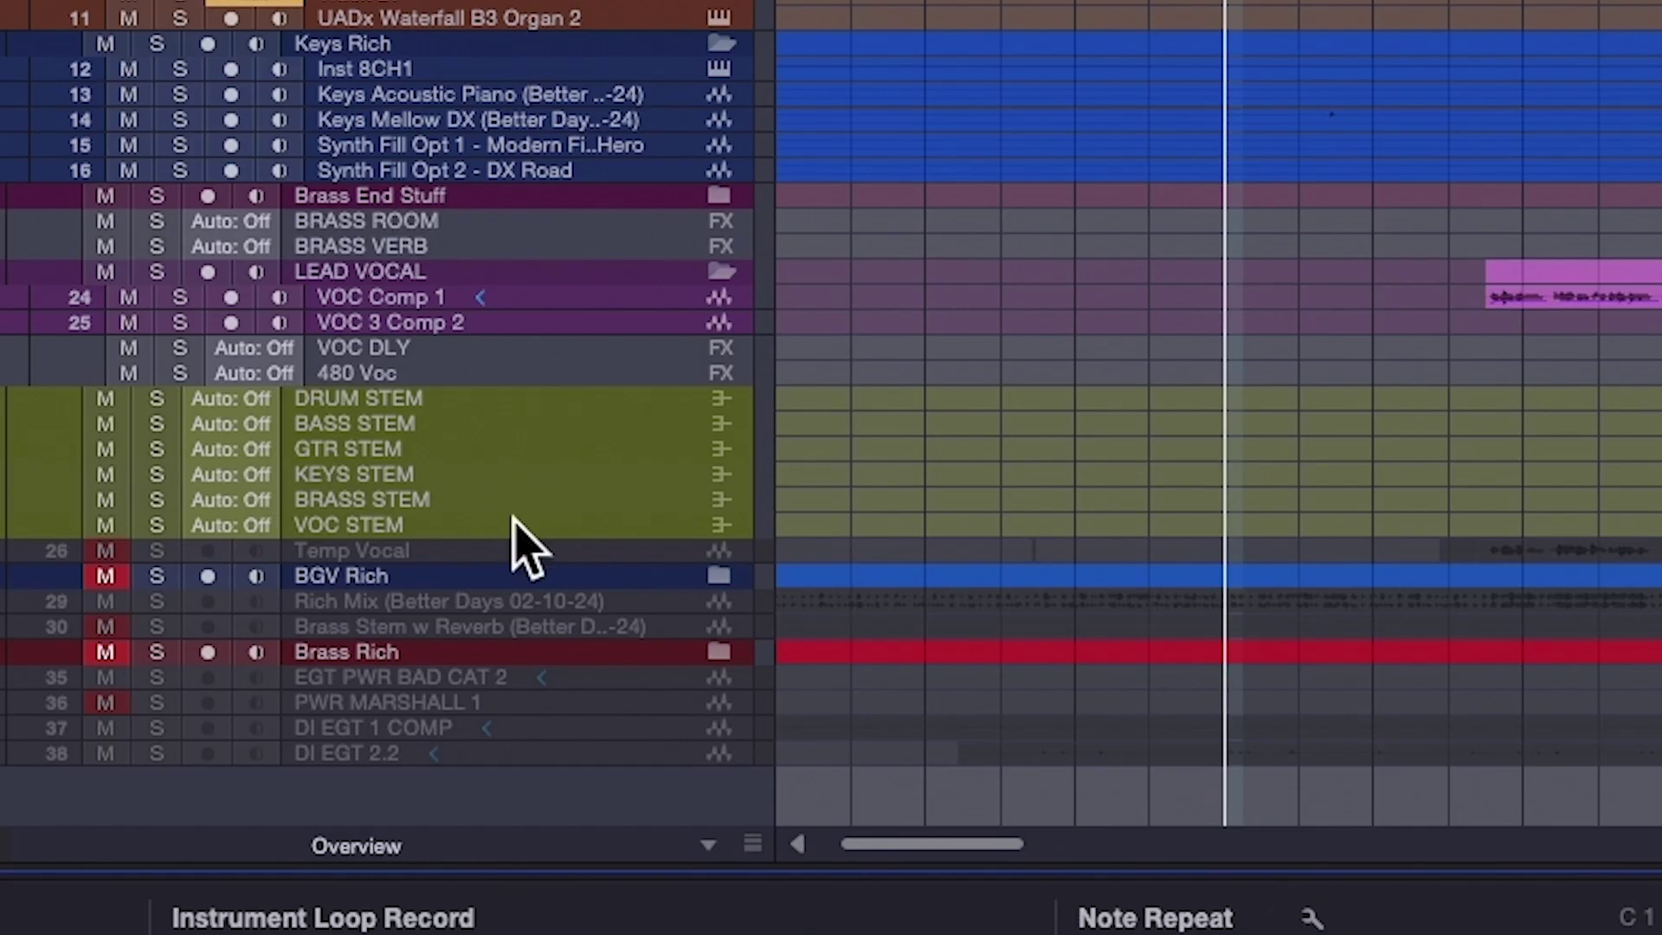
left_click(699, 685)
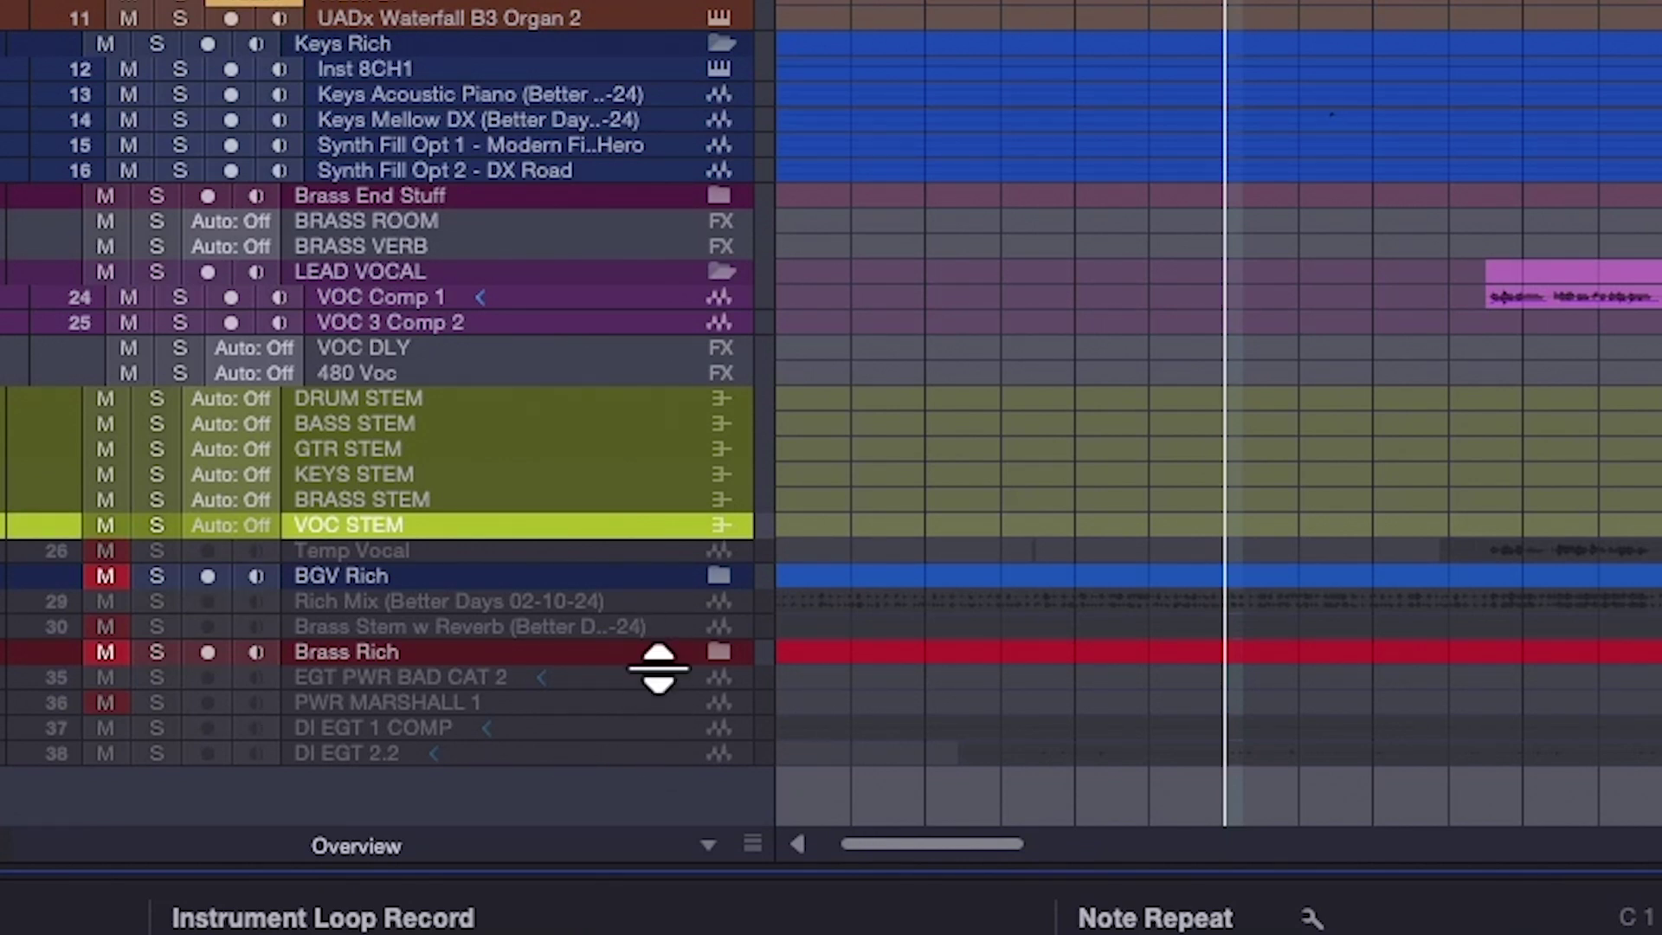
scroll(680, 597, "up", 3)
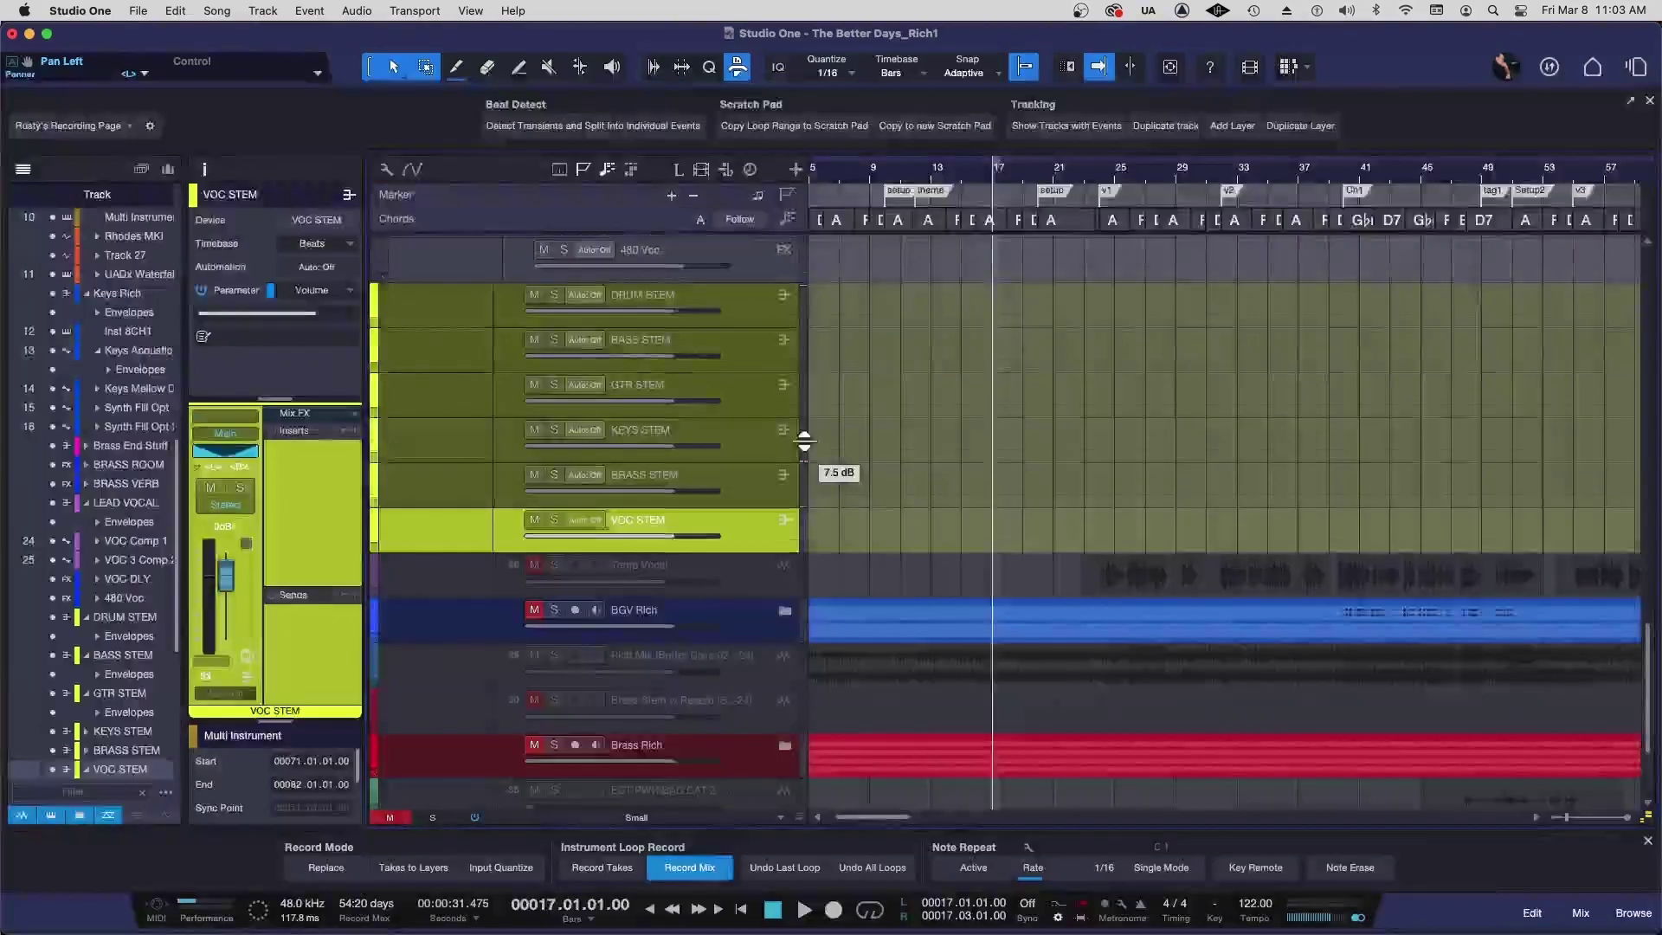
scroll(804, 442, "down", 4)
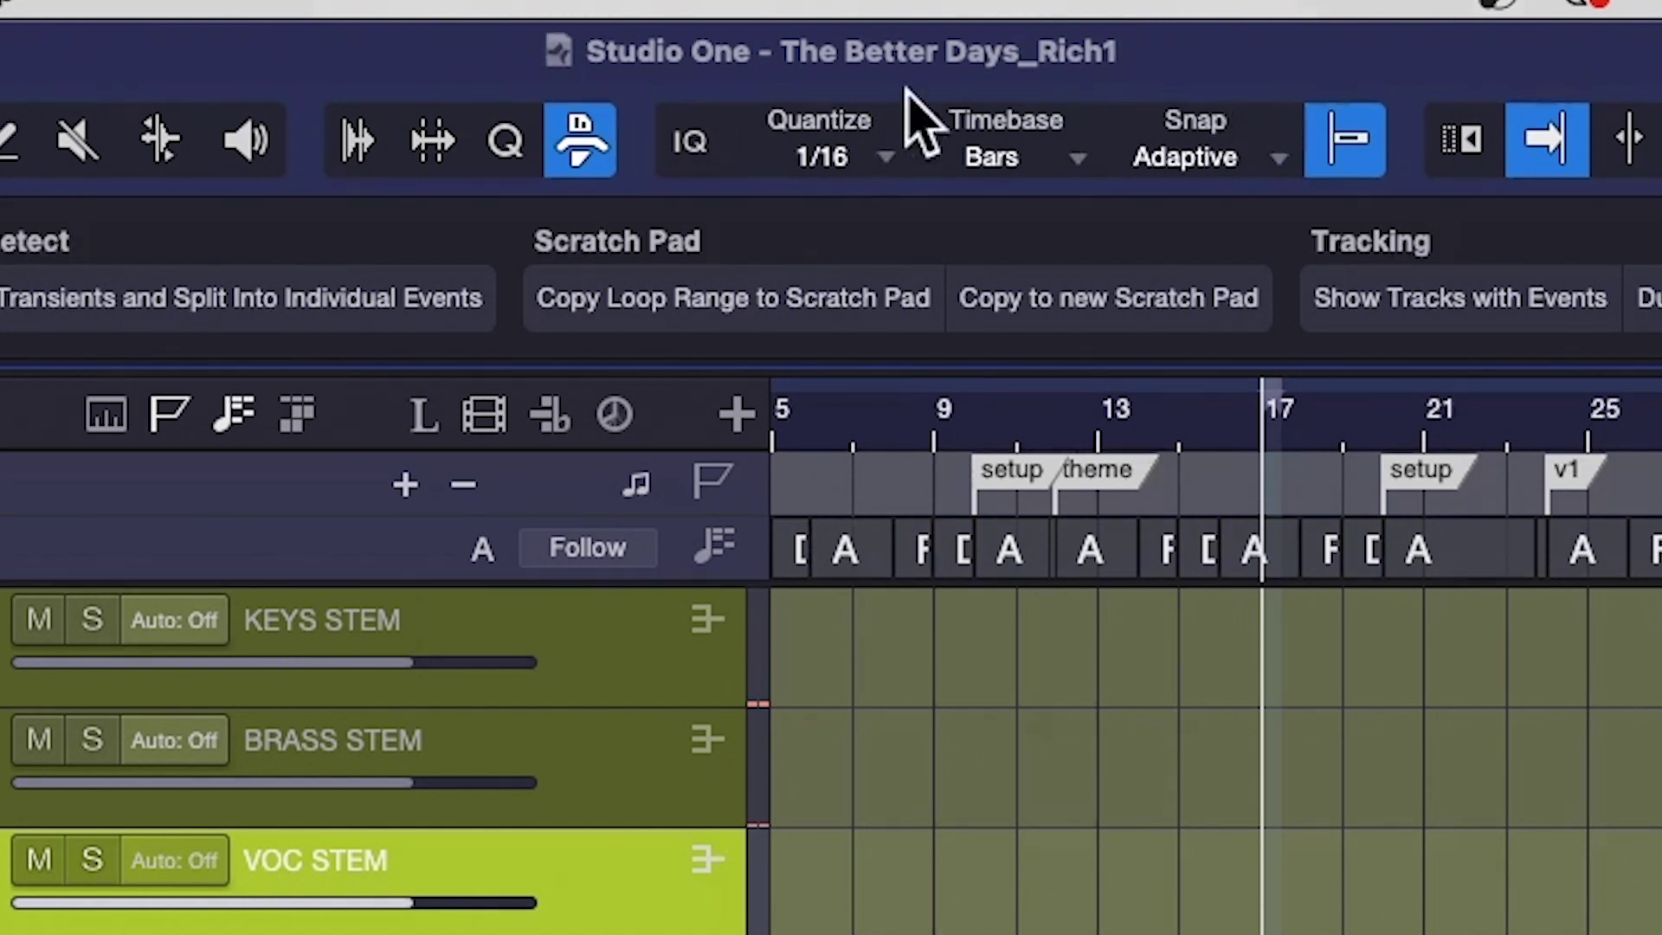
Use File > Save As to store a copy named 'The Better Days_MIX PREP2'.
left_click(164, 63)
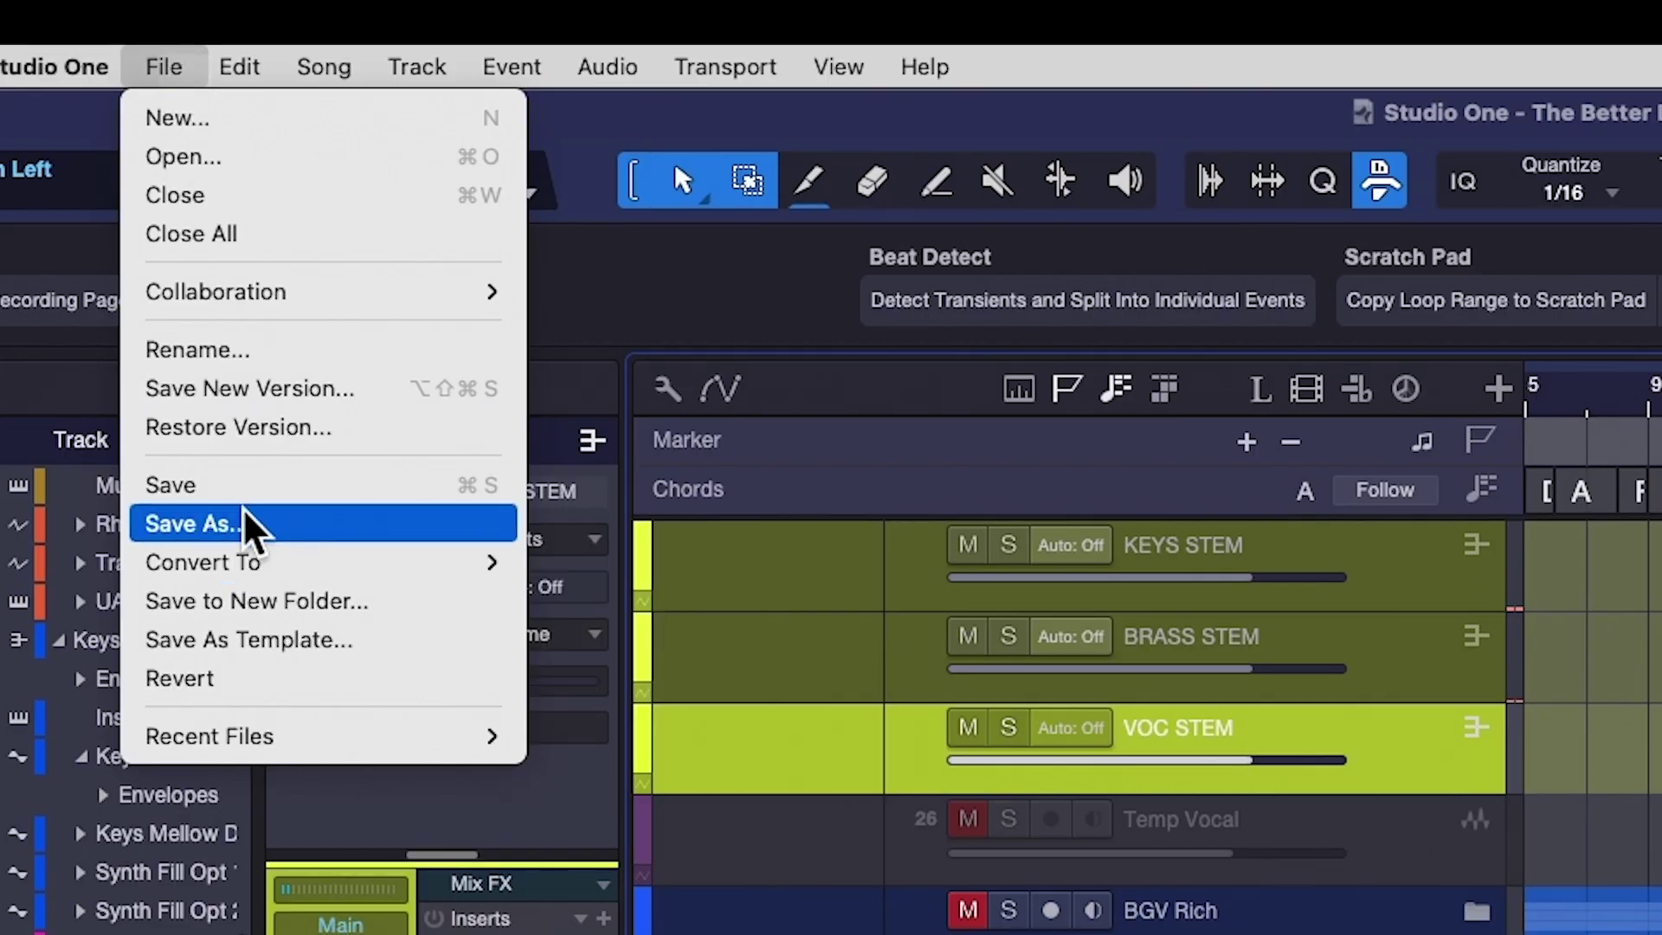
left_click(245, 519)
left_click(990, 162)
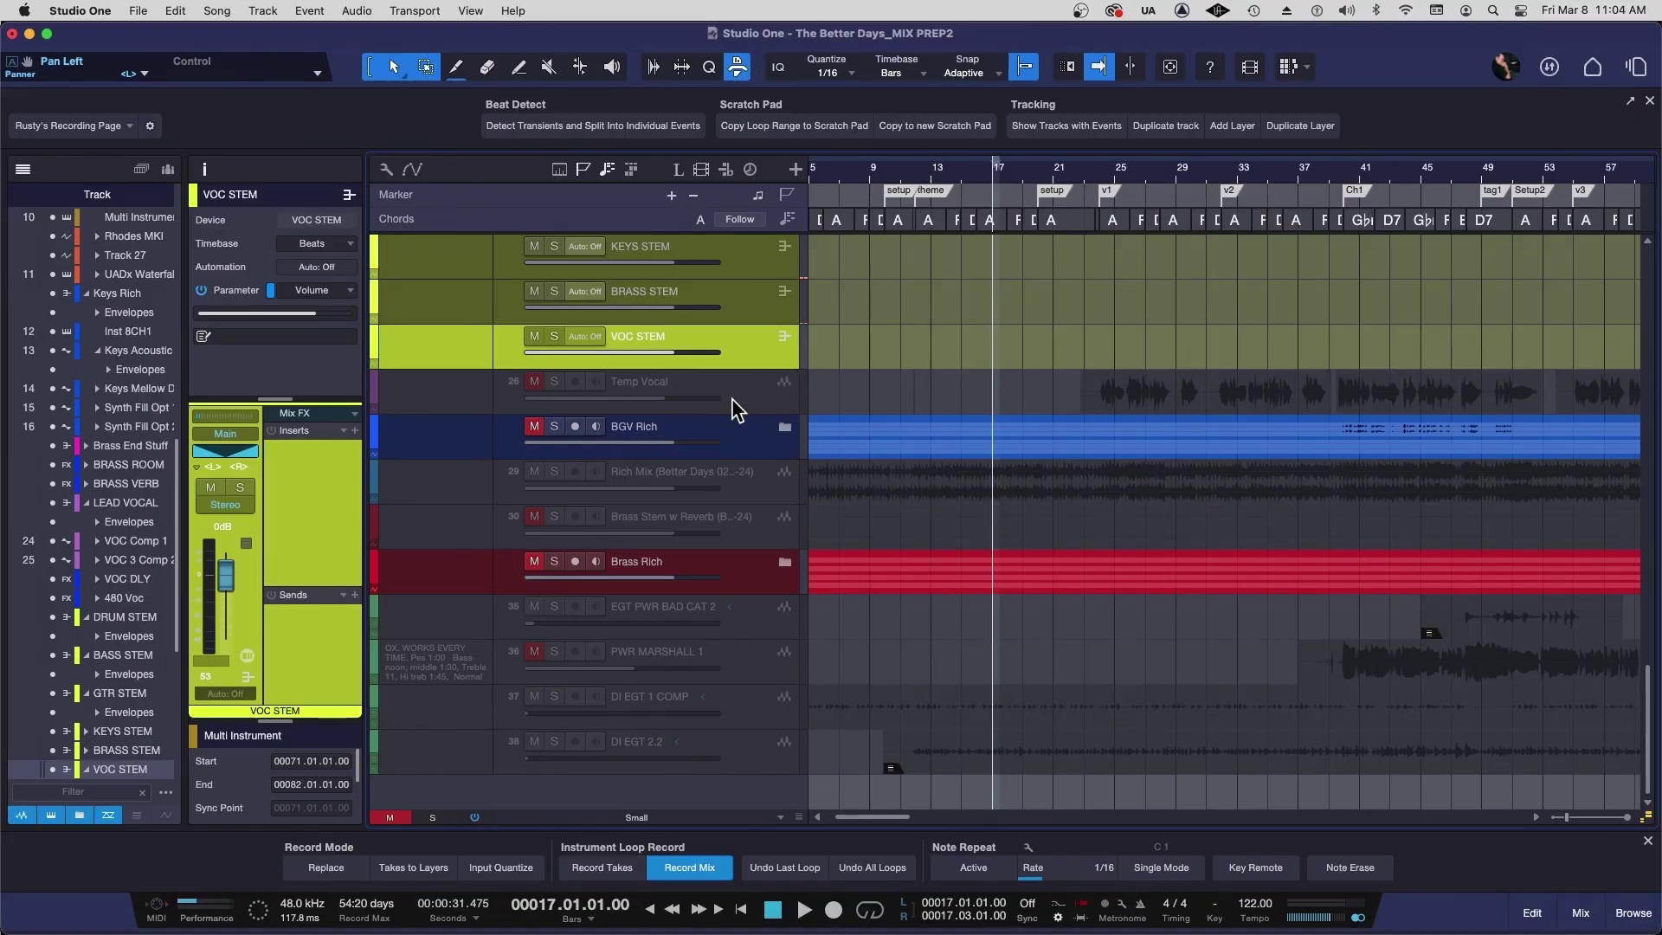
Delete the tracks from Temp Vocal down through DI EGT 2.2.
left_click(731, 398)
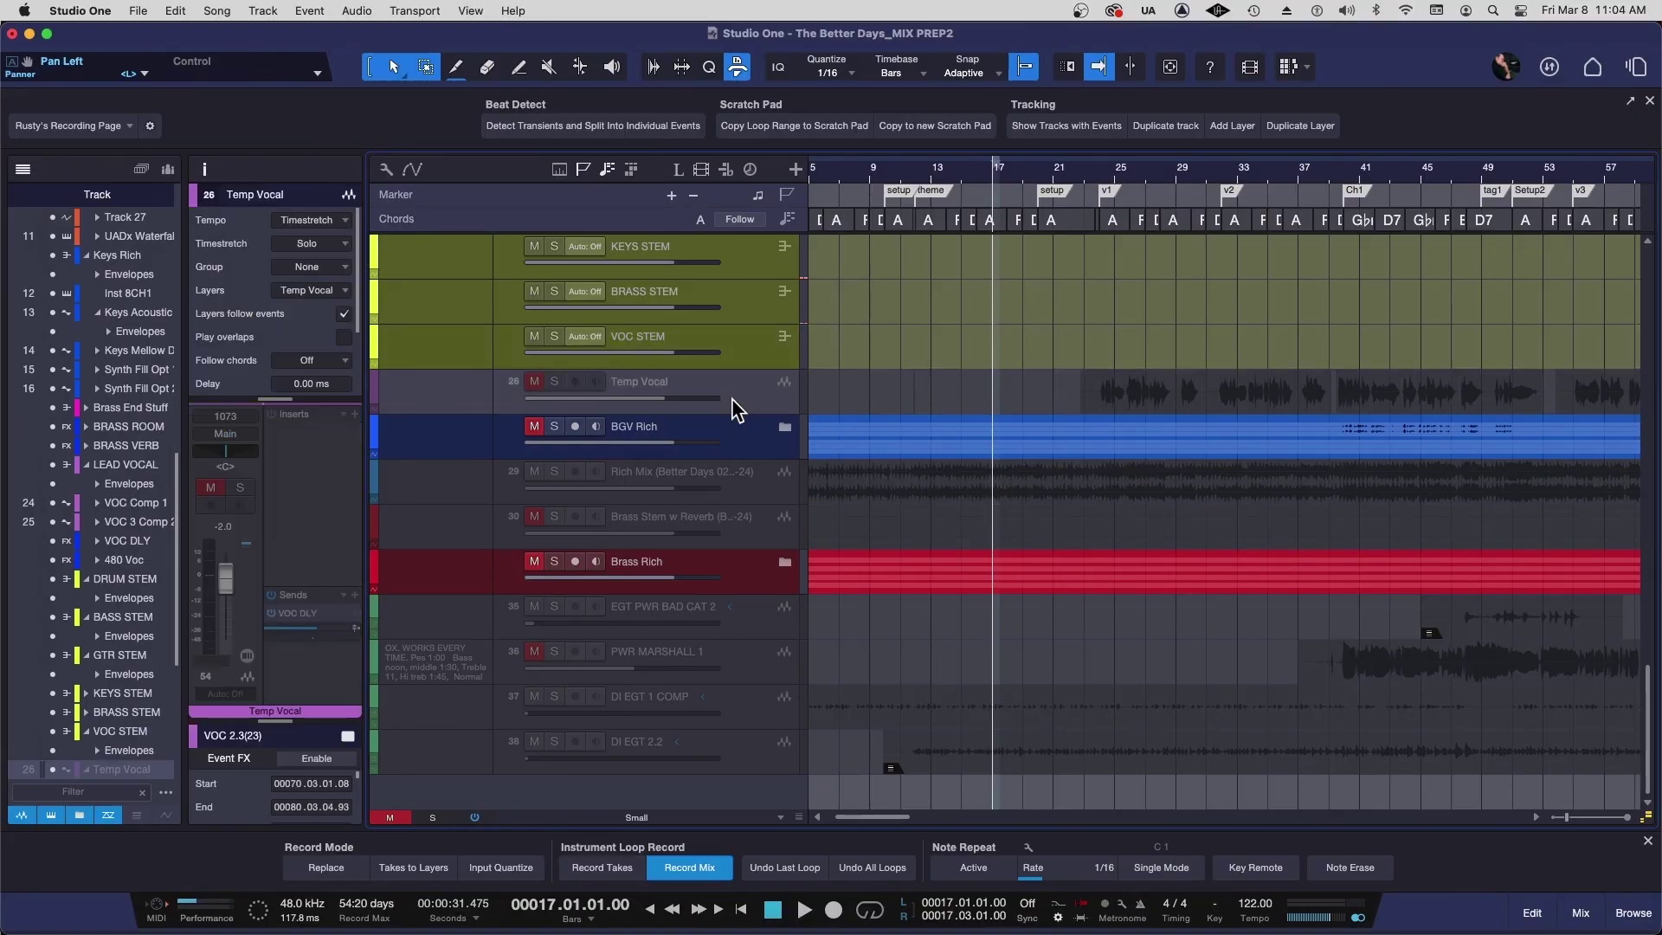
left_click(756, 759, "shift")
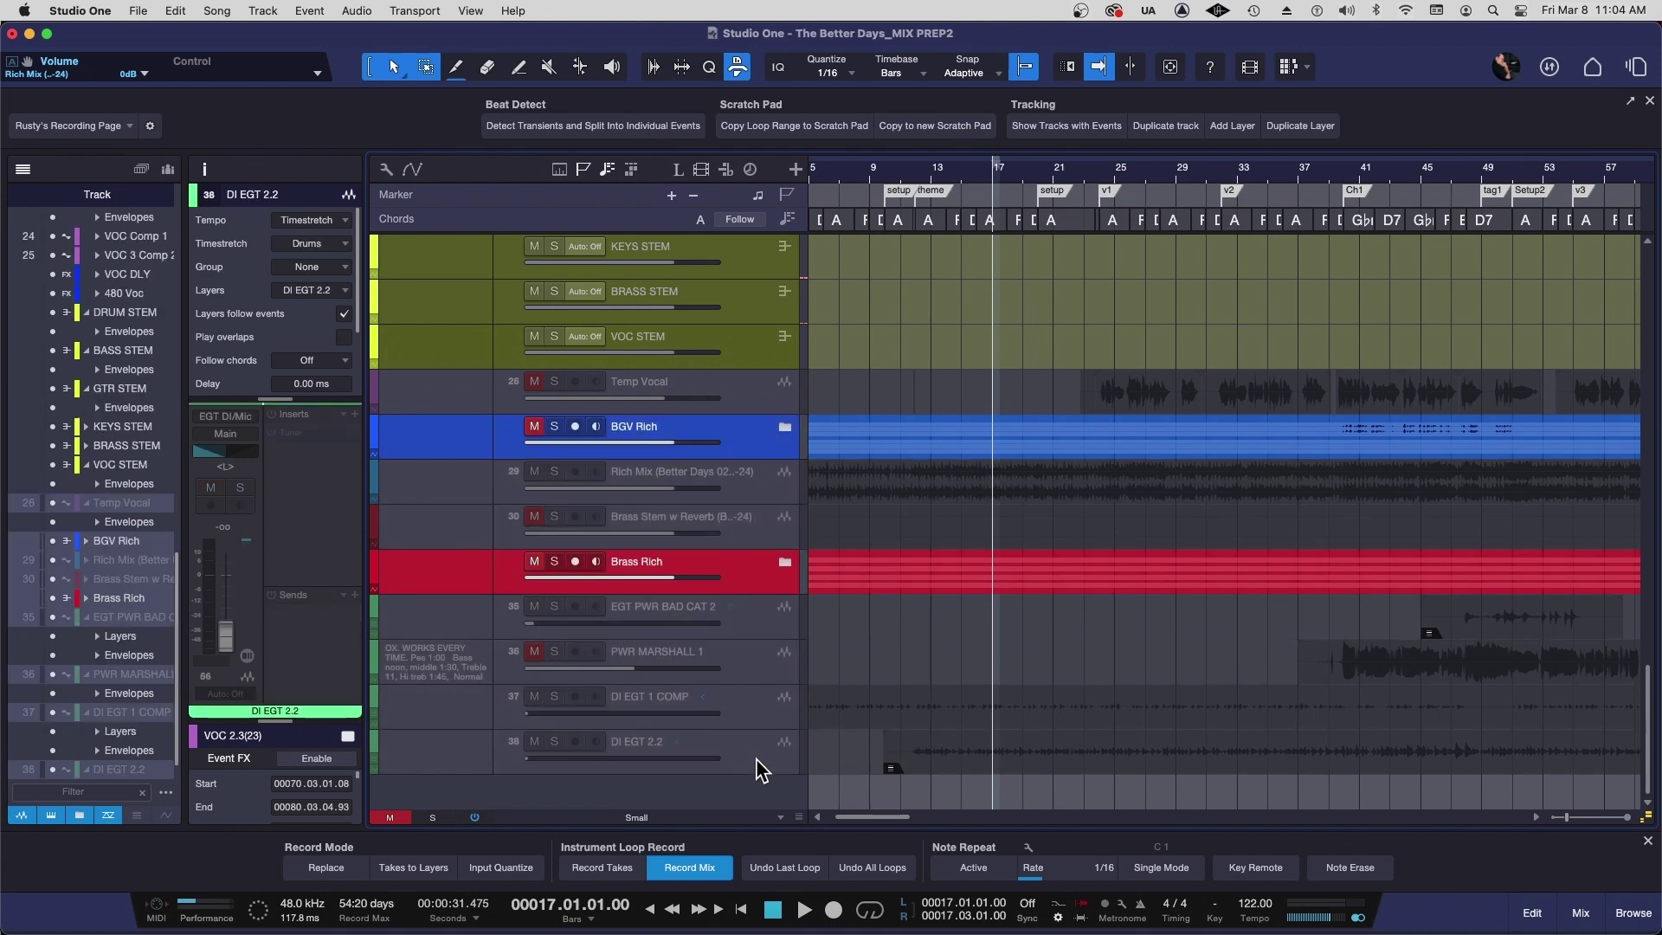
key("Delete")
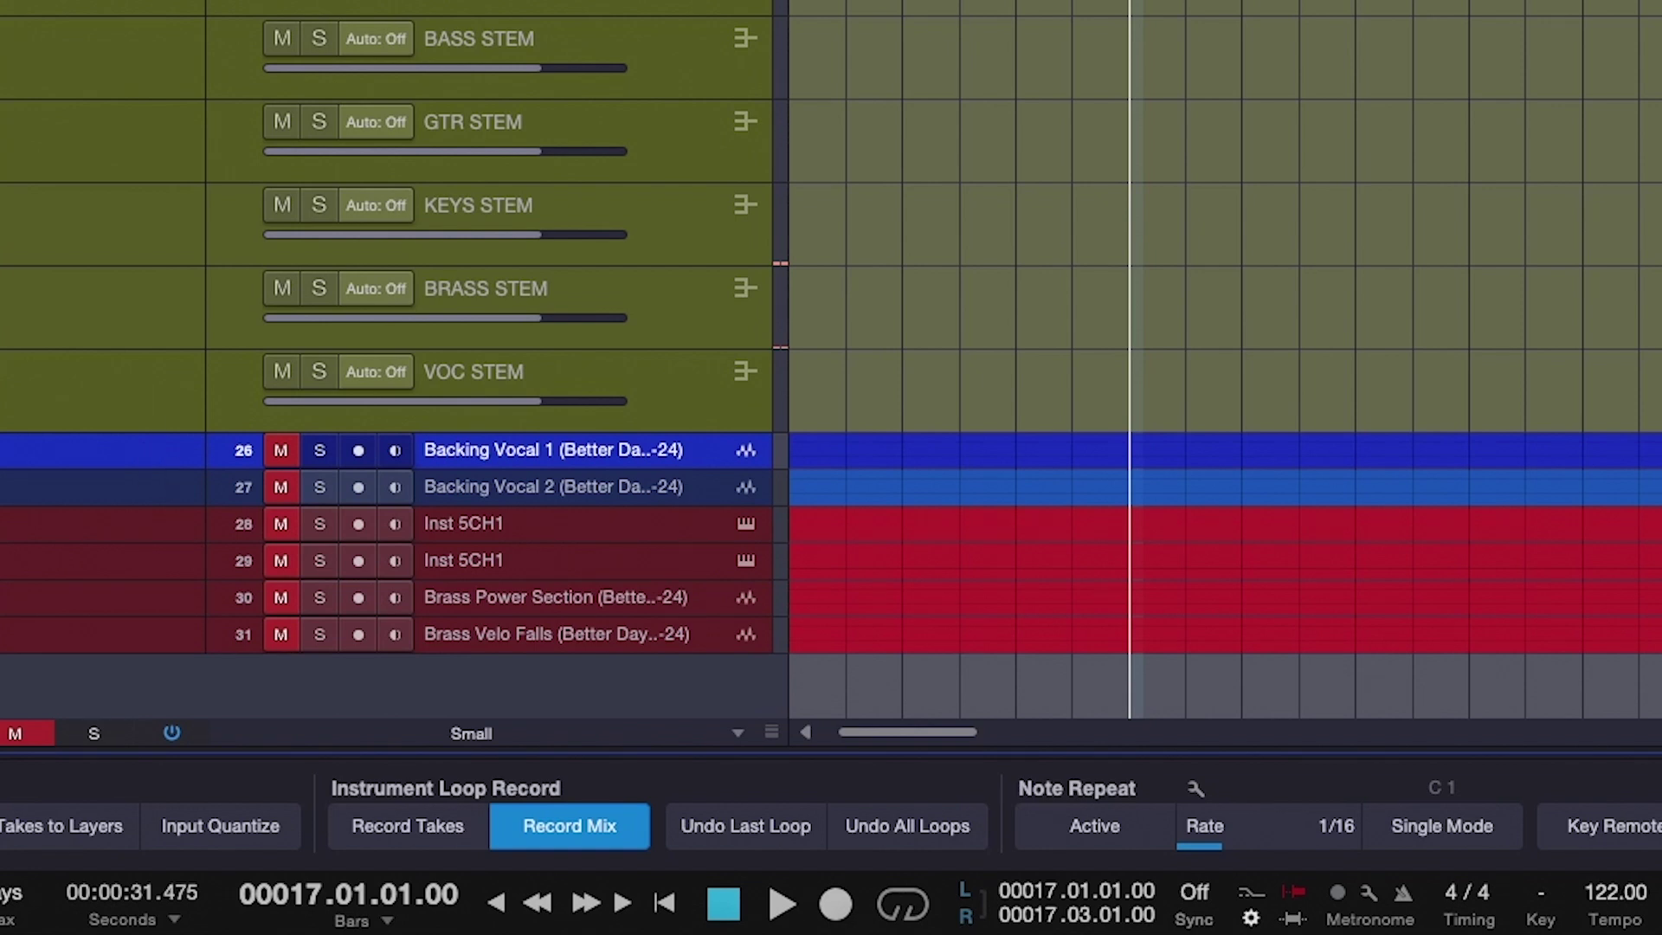
Delete the tracks from Backing Vocal 1 through Brass Velo Falls.
left_click(718, 405)
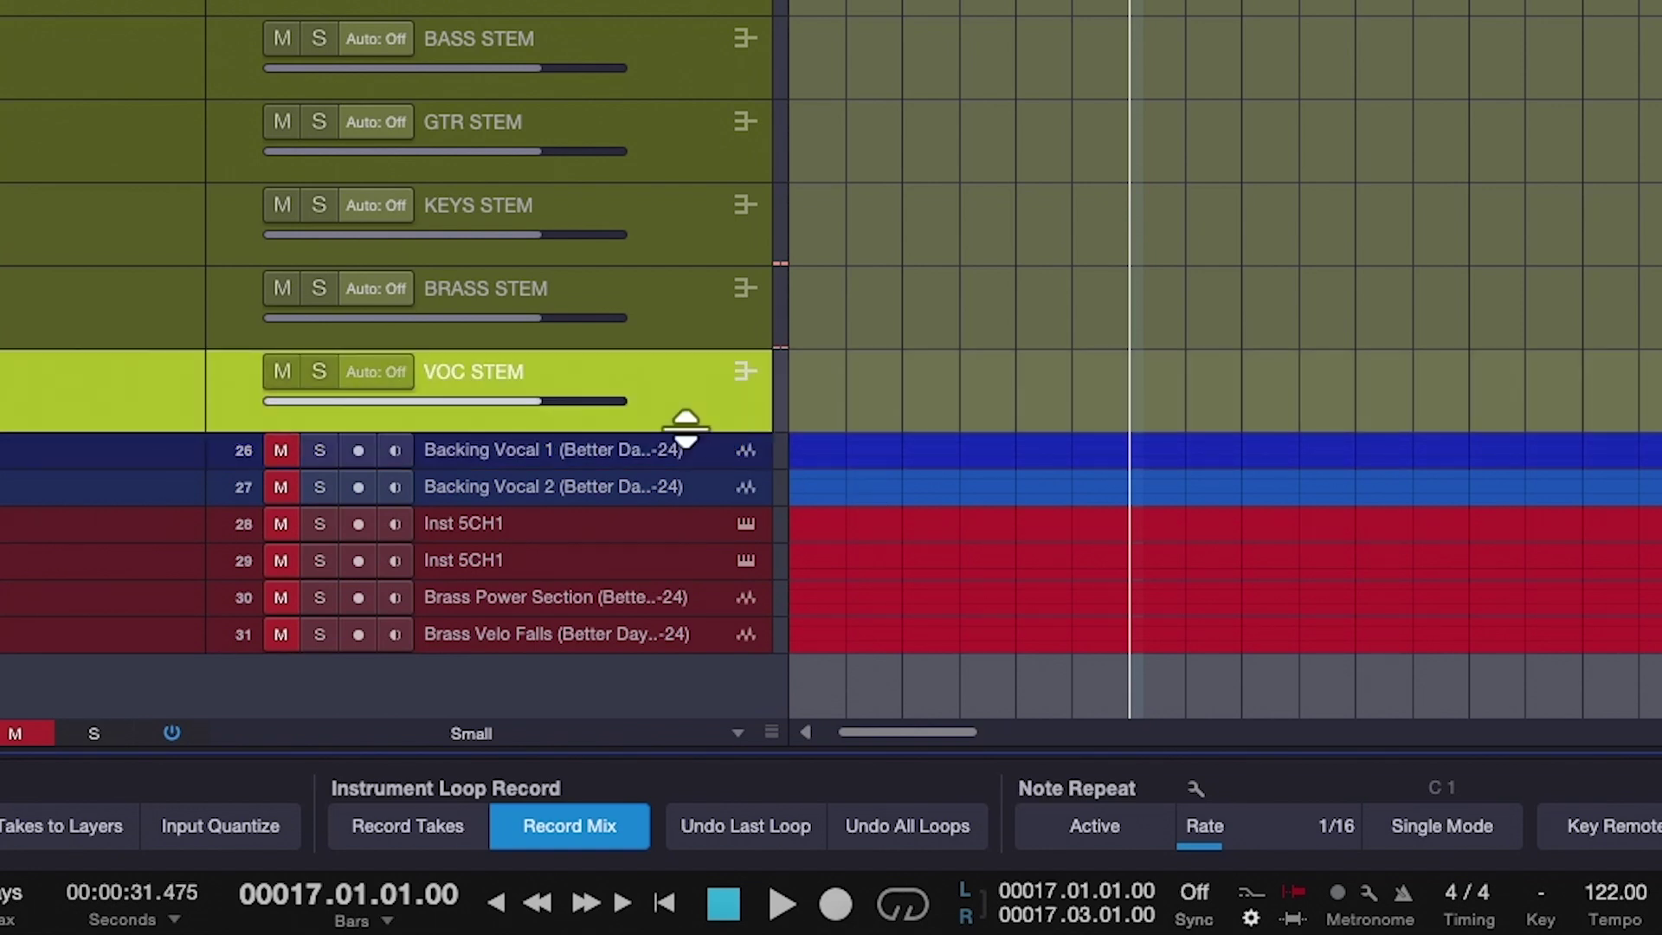
left_click(132, 452)
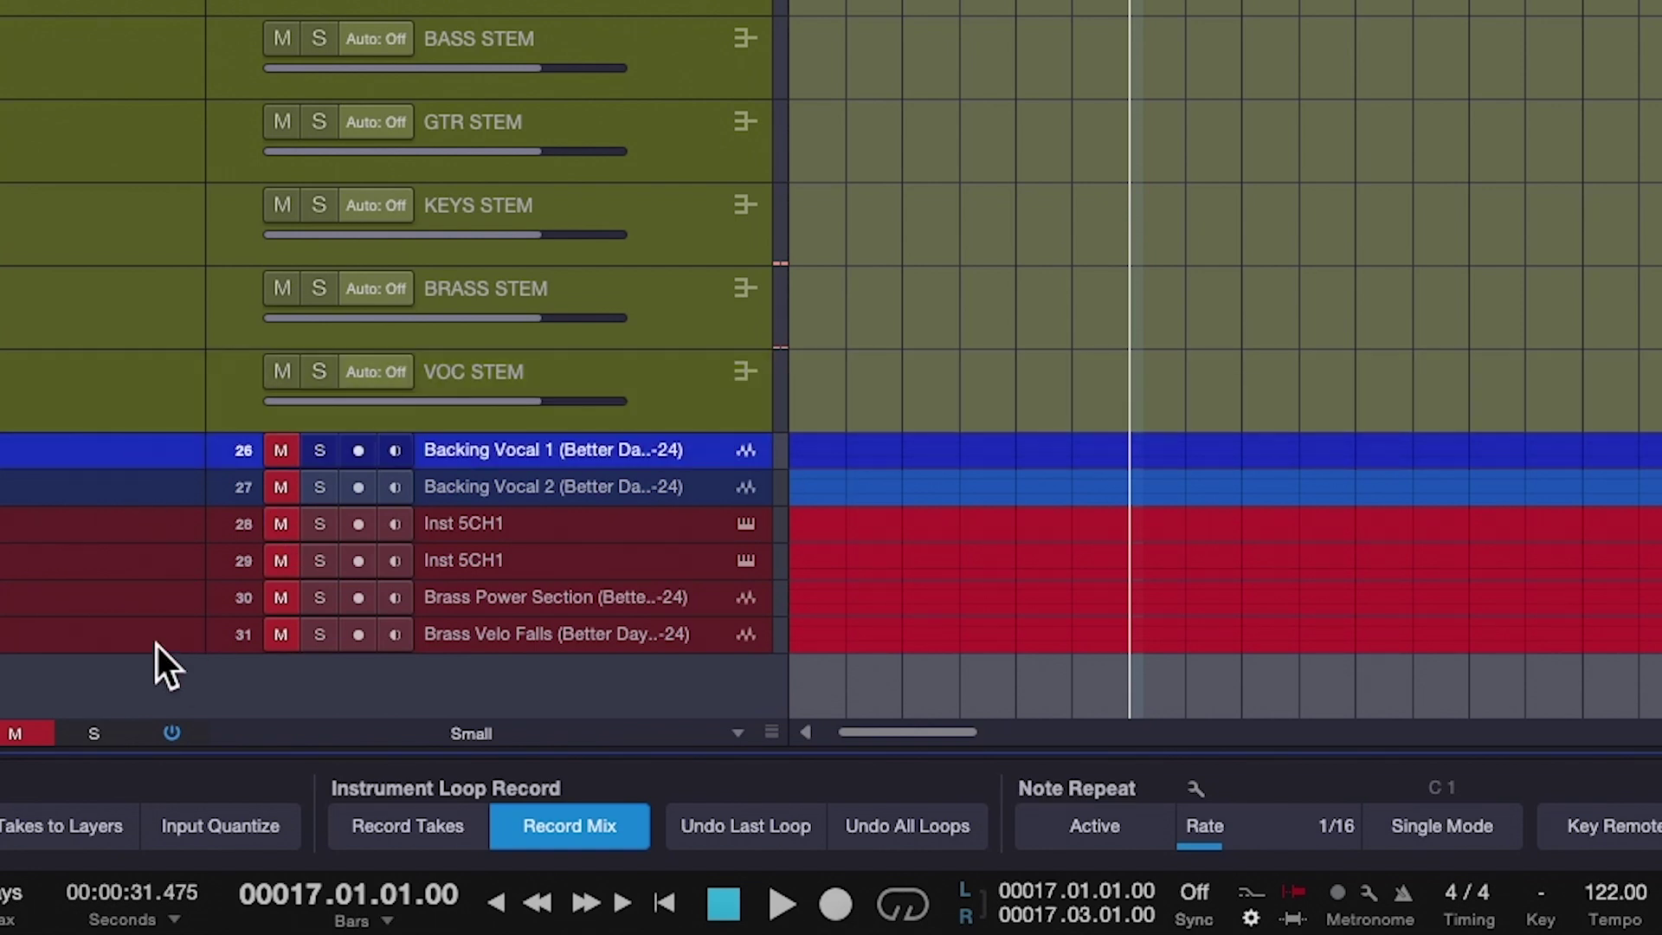
left_click(154, 639, "shift")
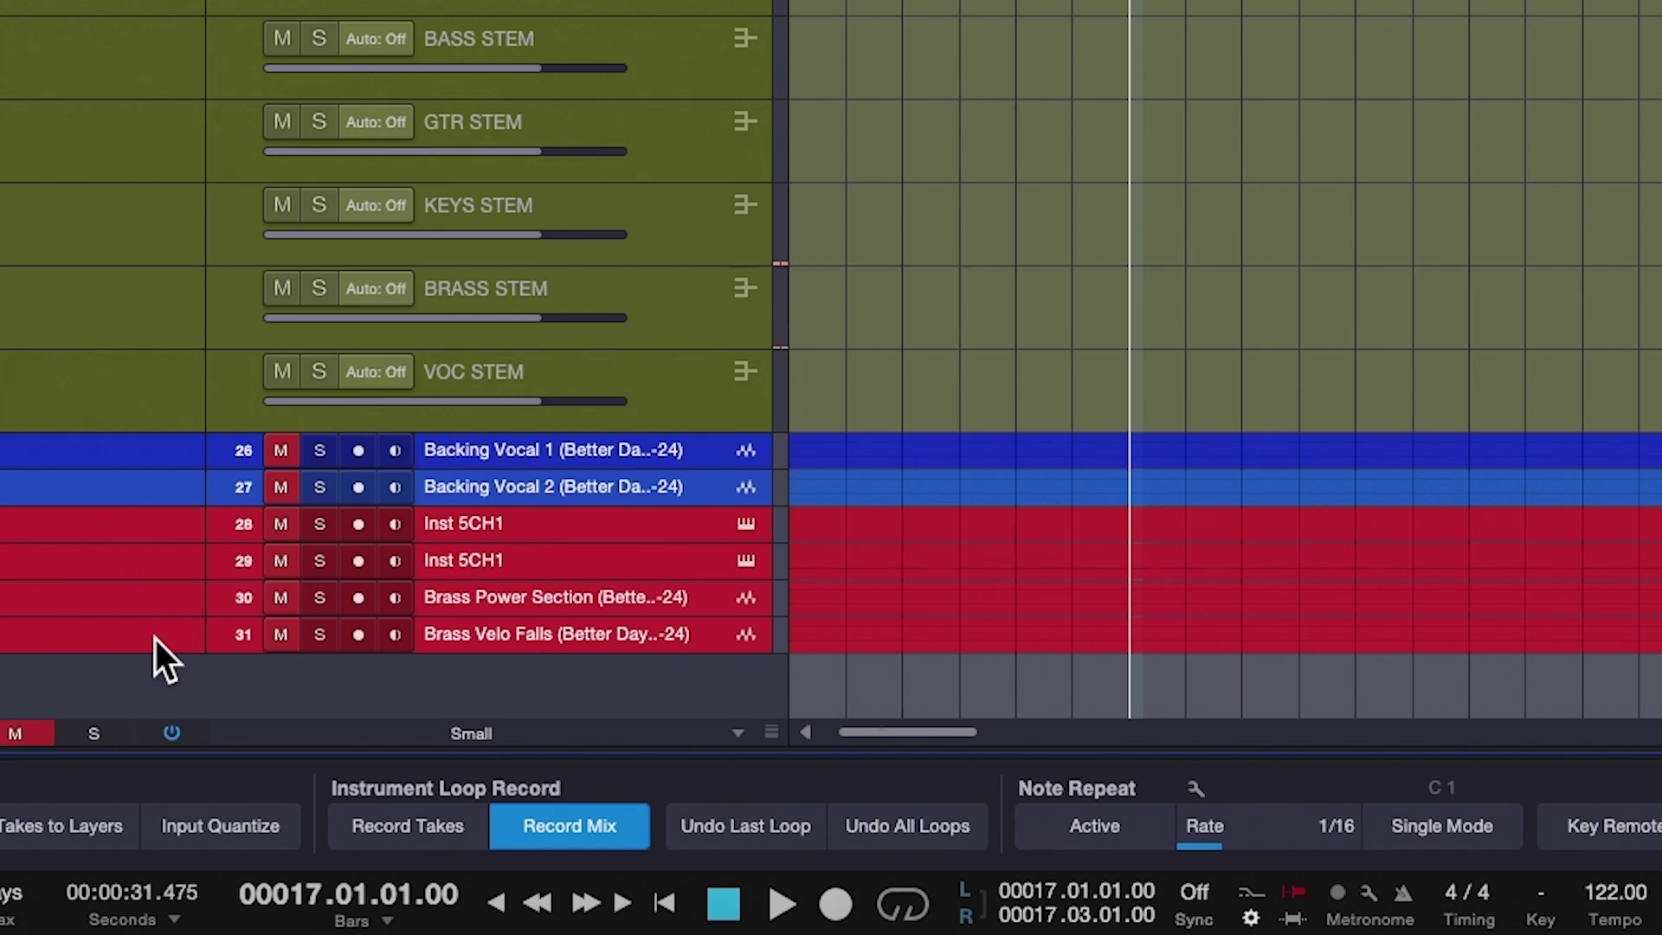
key("Delete")
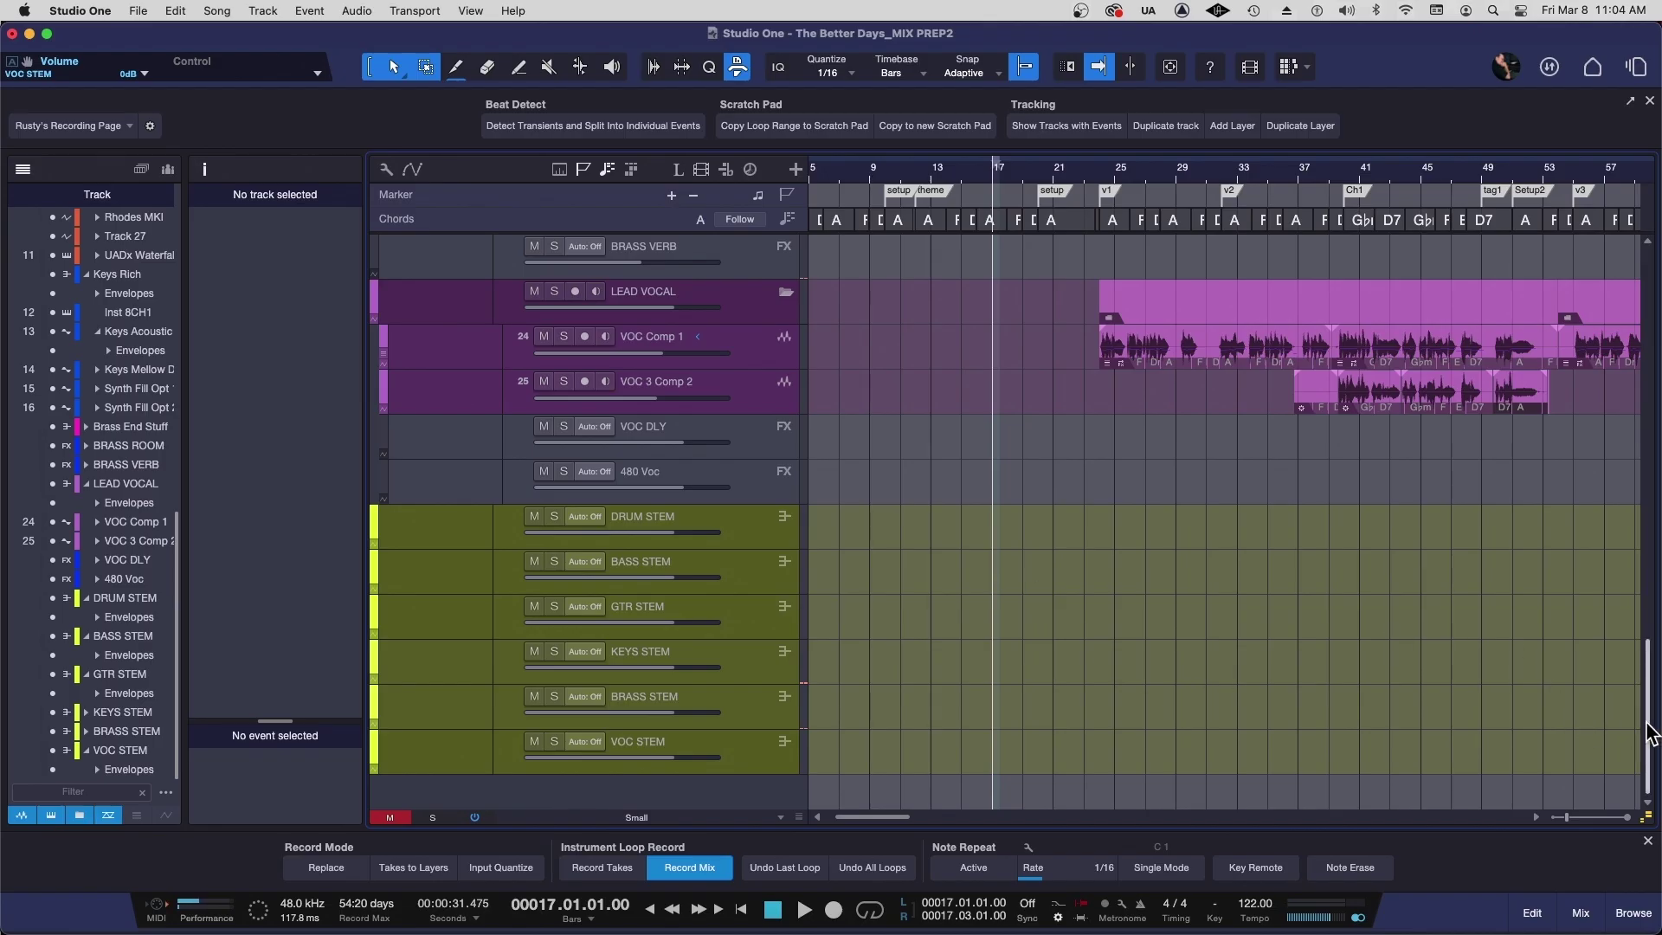
left_click_drag(1648, 731, 1632, 334)
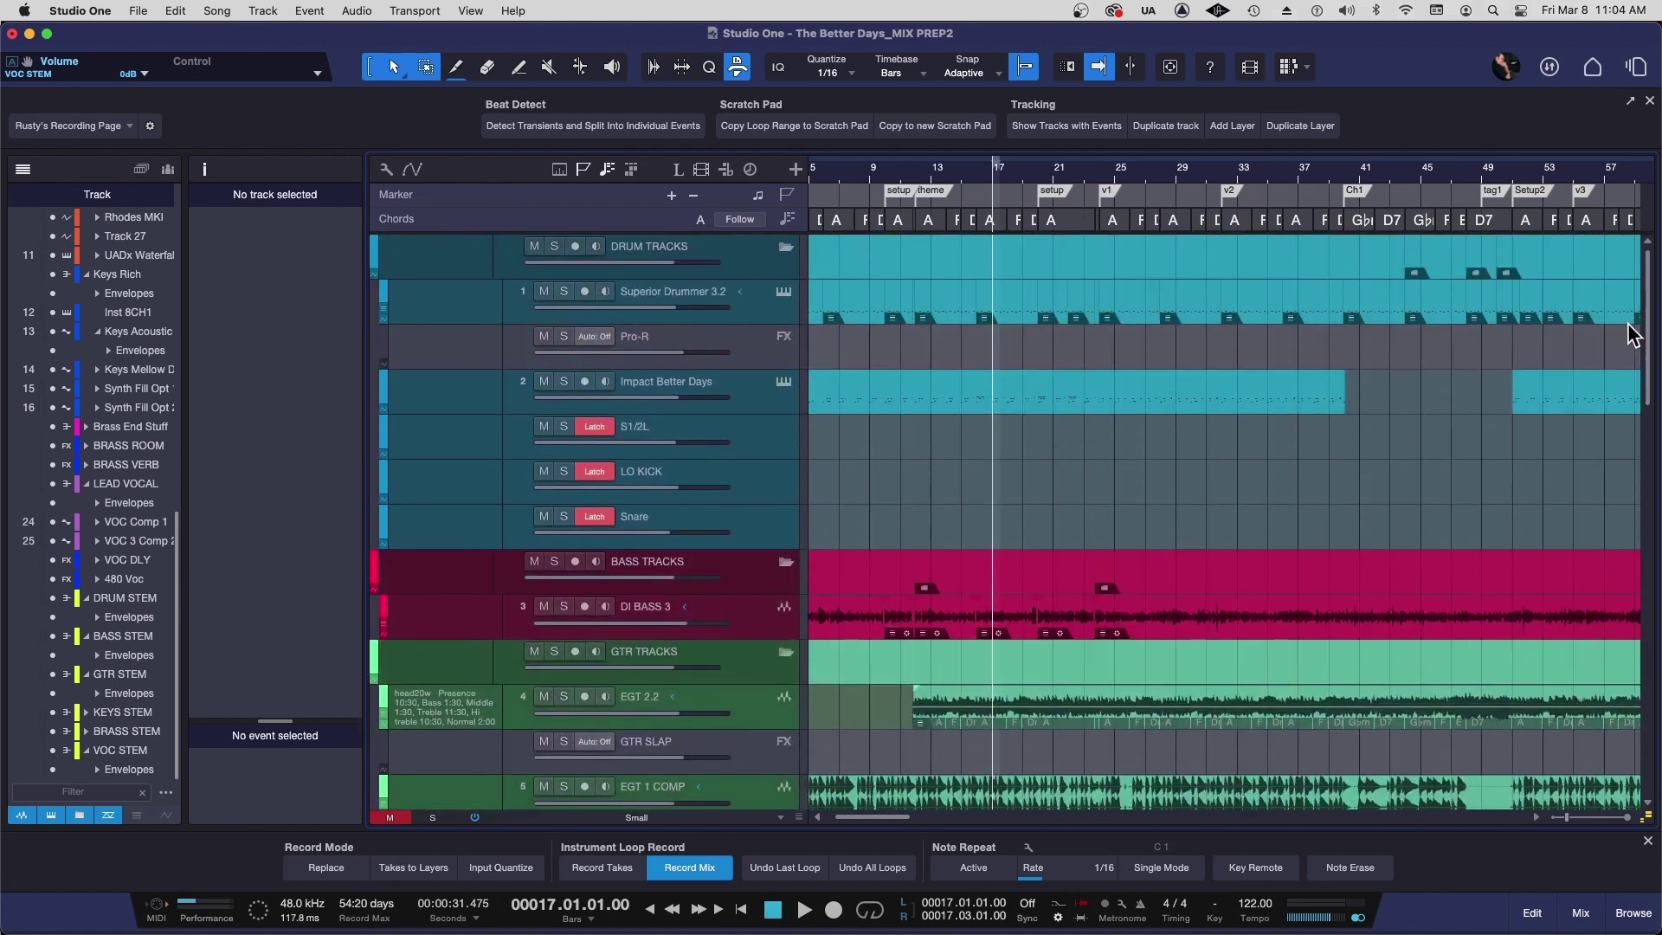
Zoom out to the whole song and select all events on the DI BASS 3 track.
key("z")
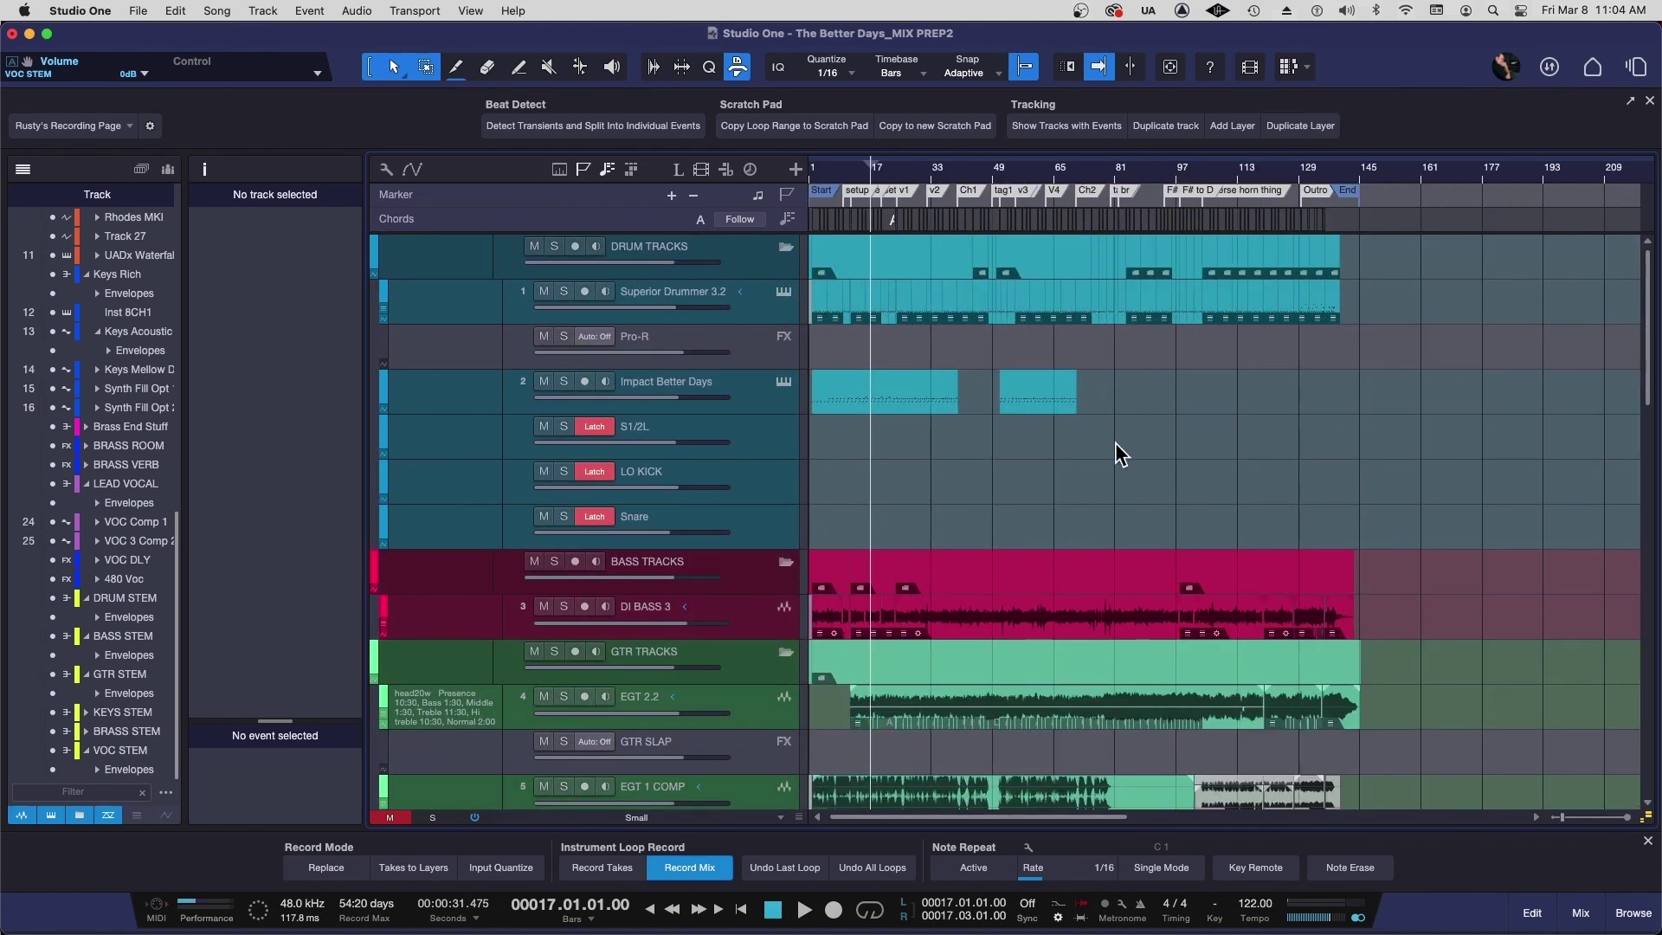
scroll(718, 581, "down", 2)
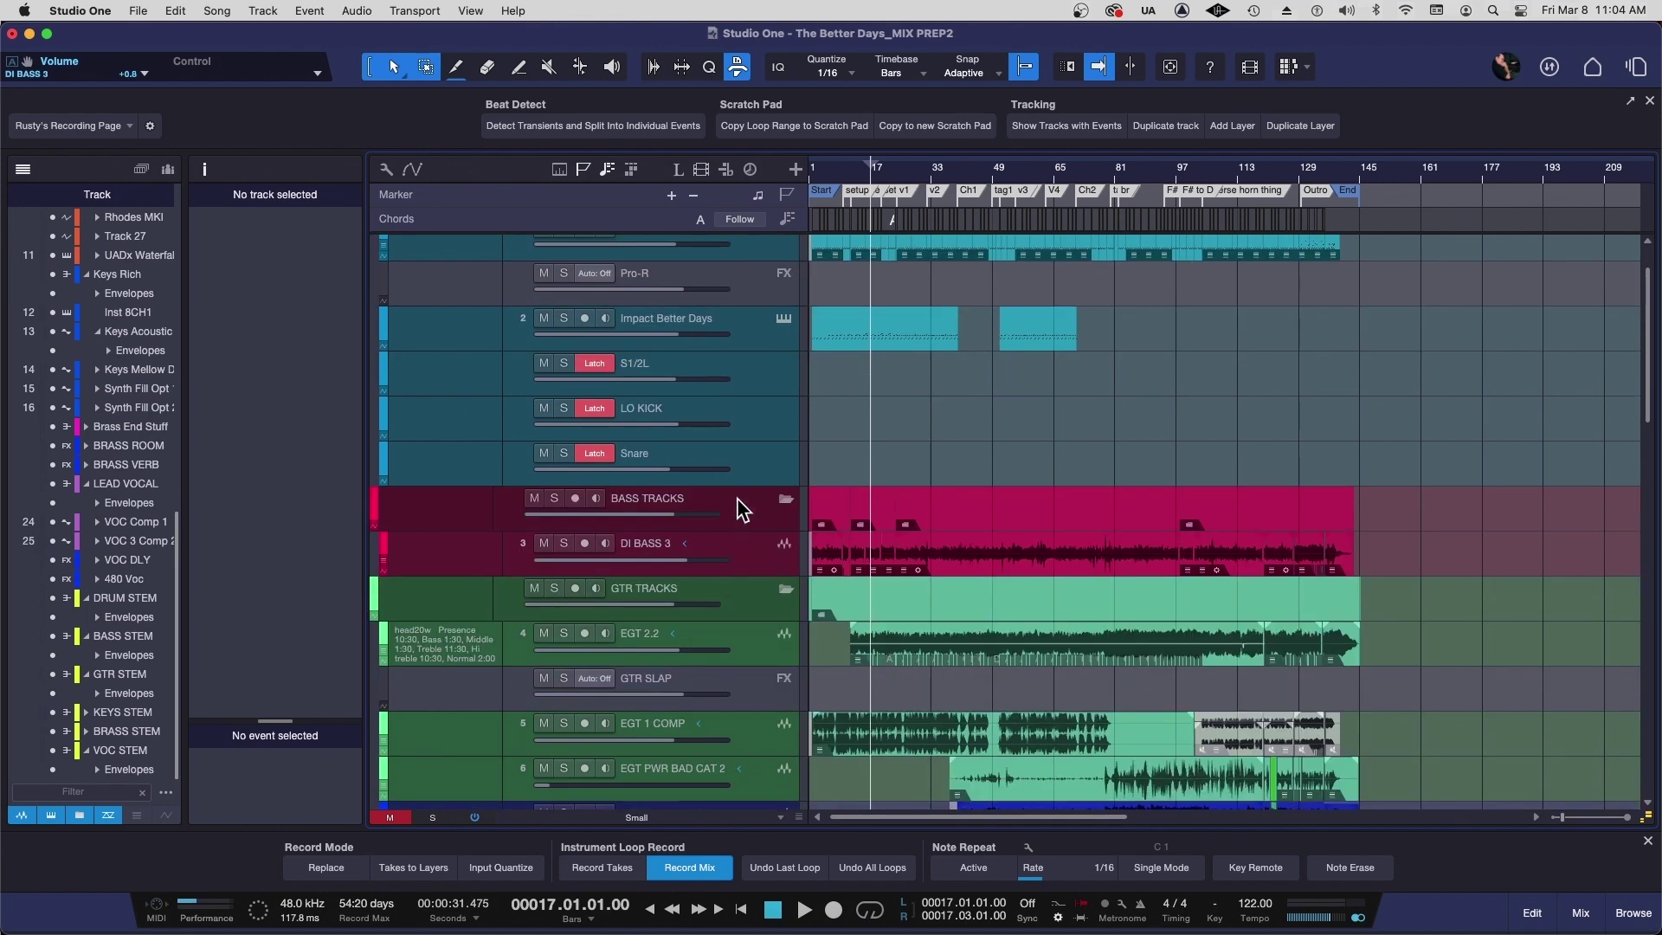
scroll(753, 455, "up", 2)
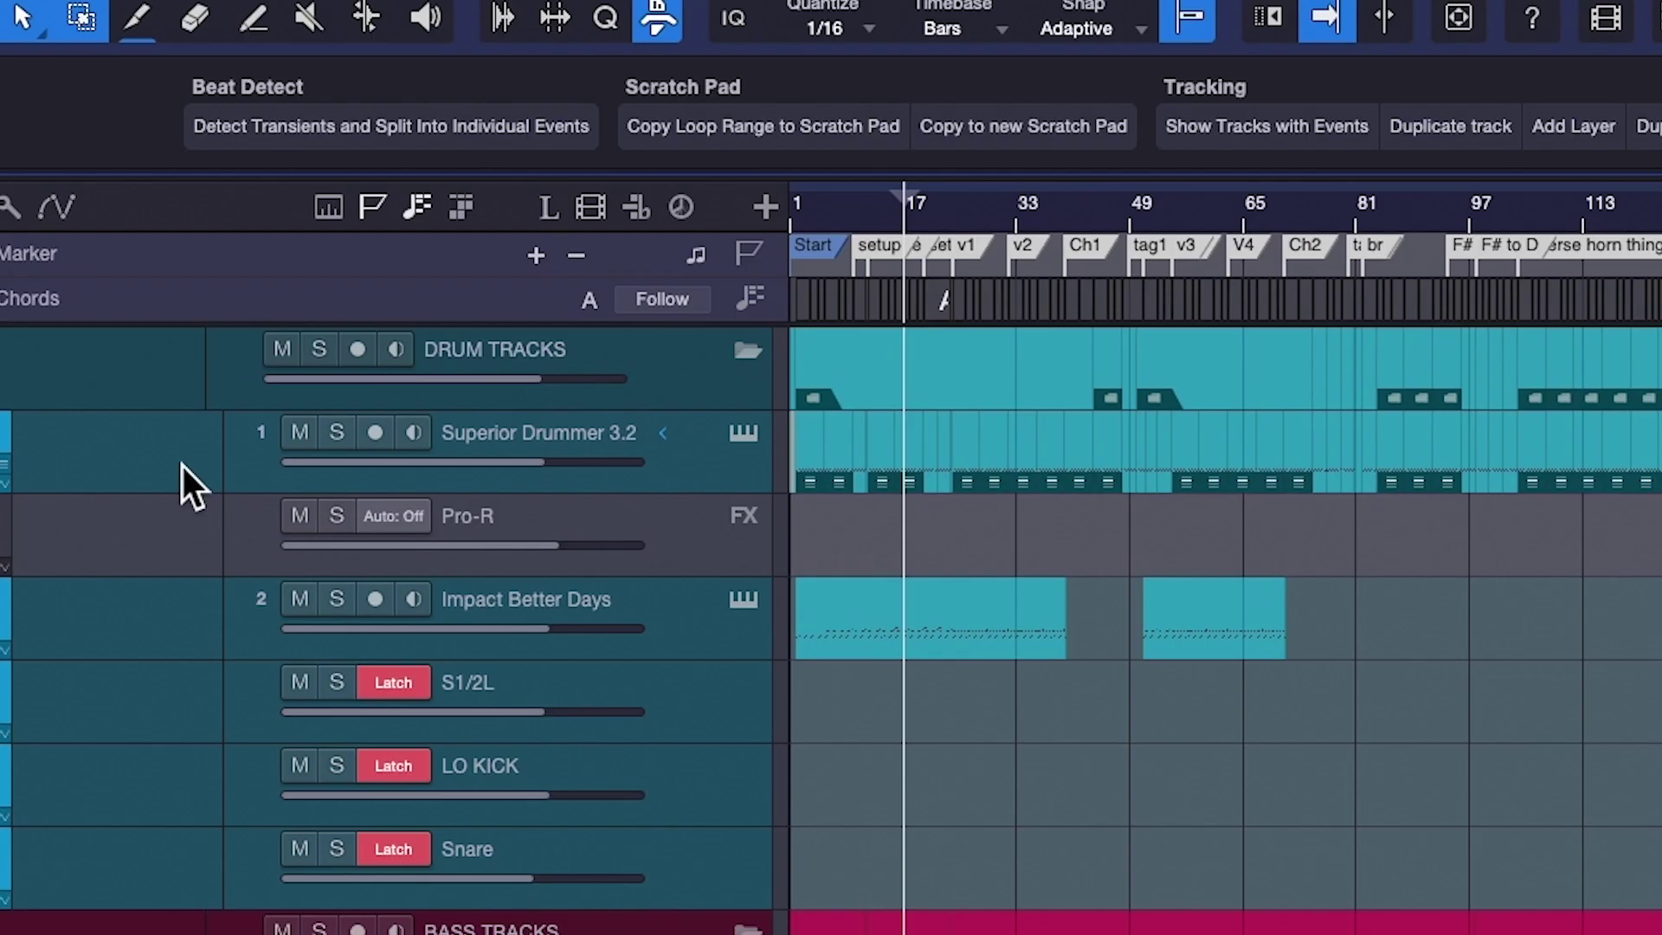
left_click(463, 303)
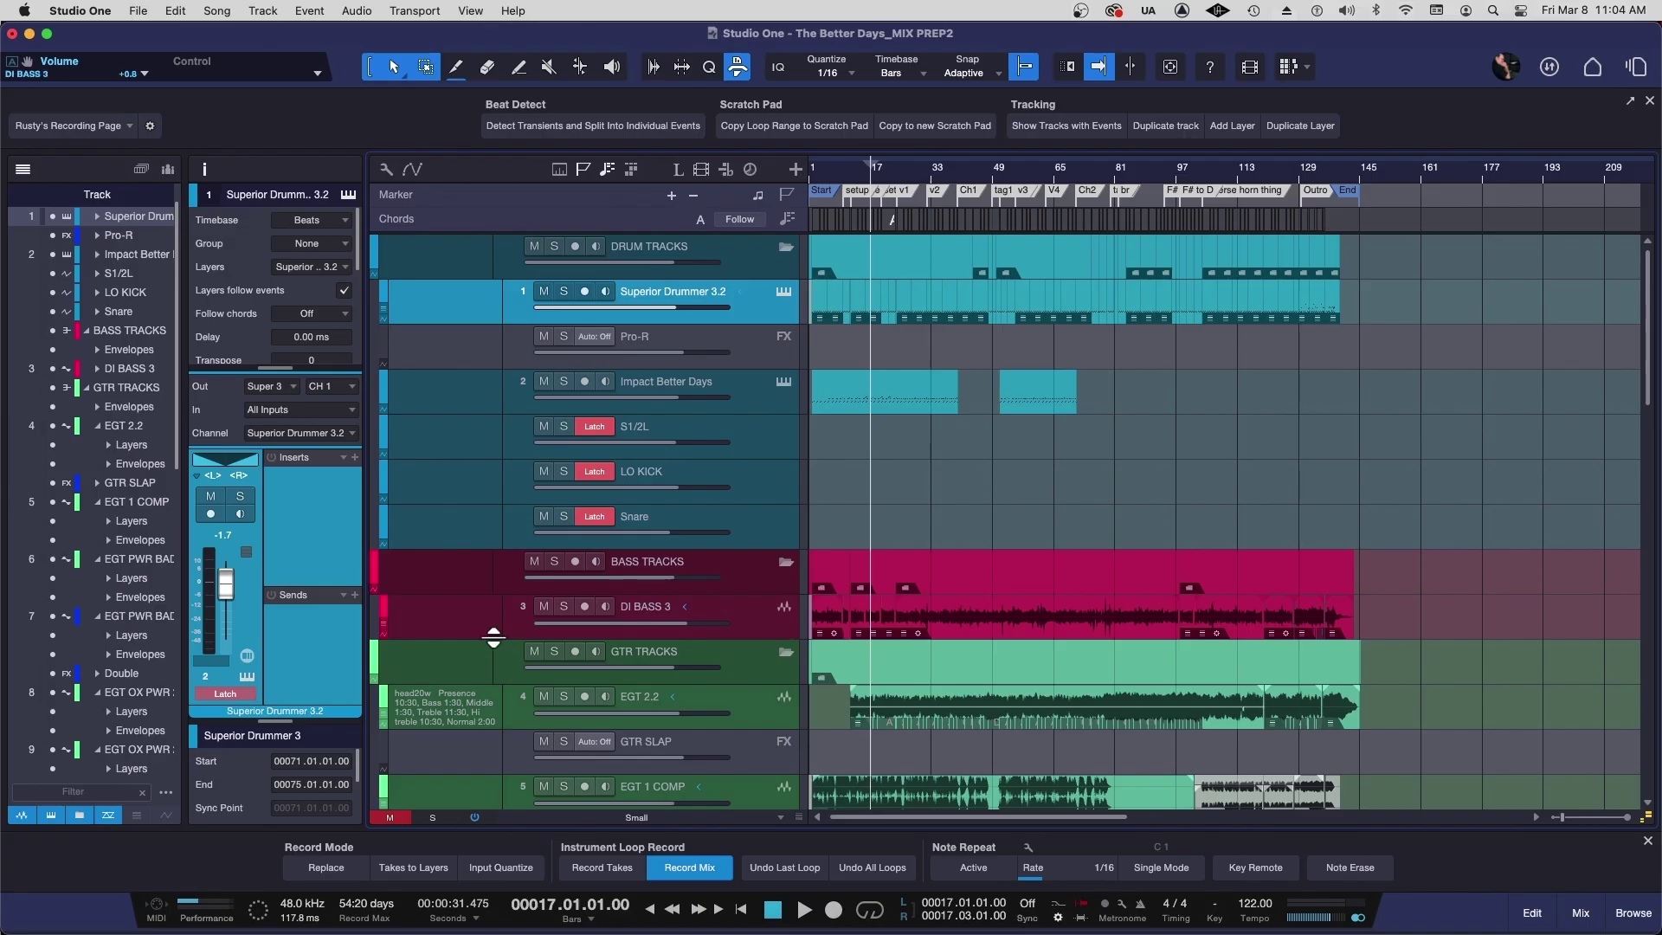
left_click(443, 626)
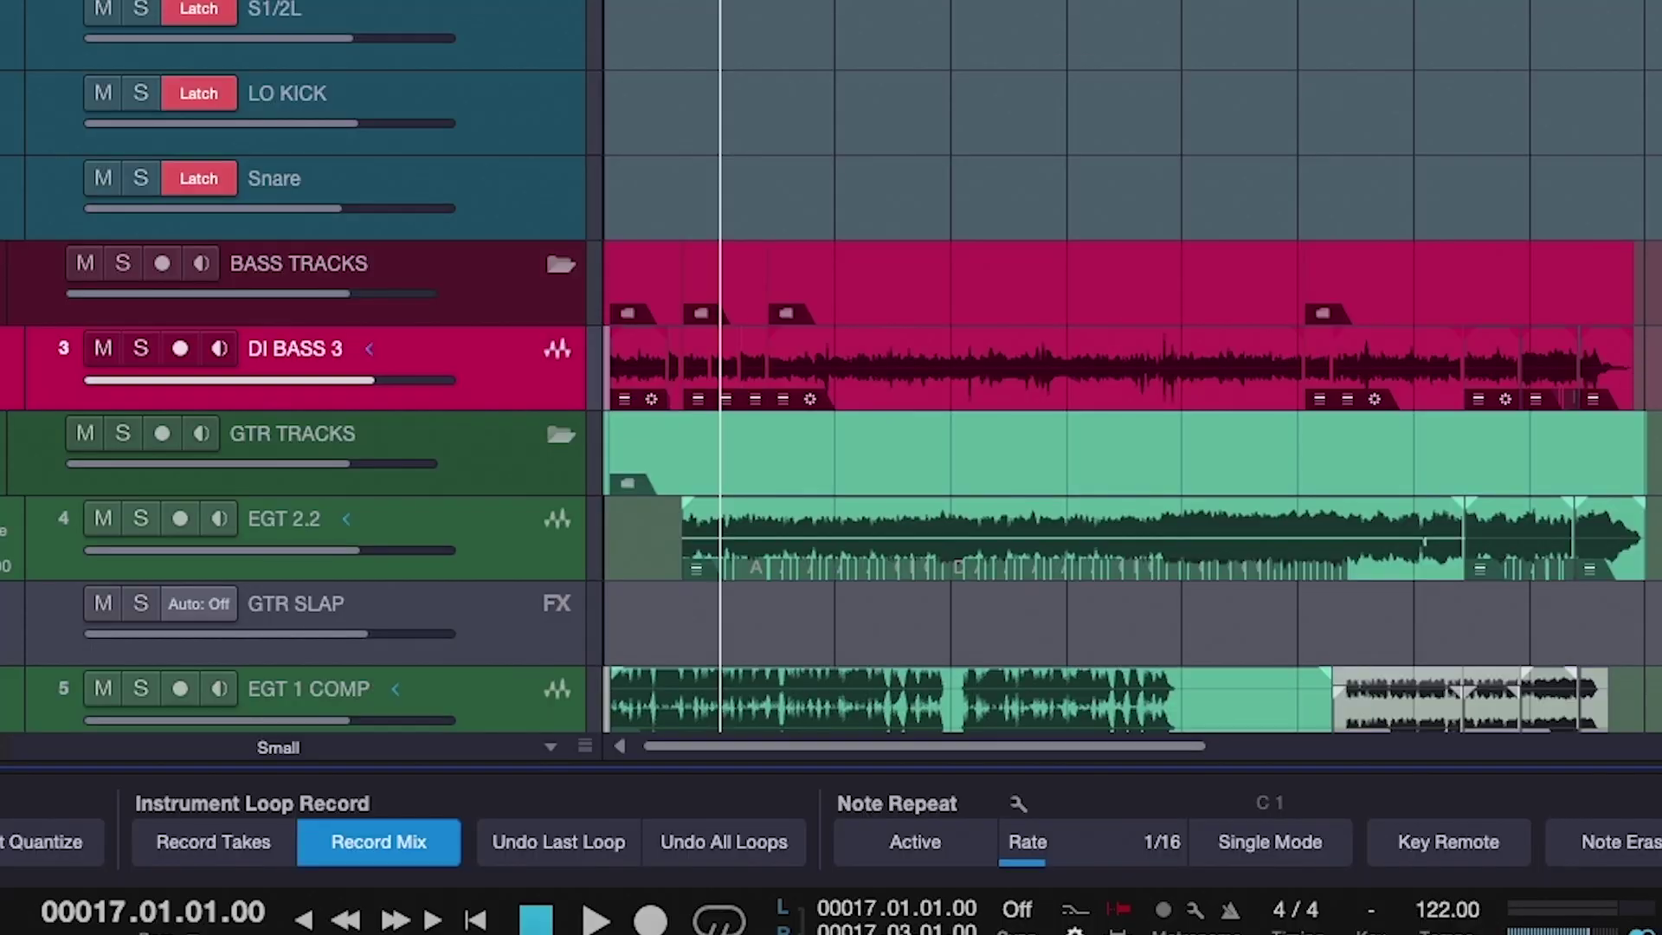
left_click_drag(1649, 354, 486, 384)
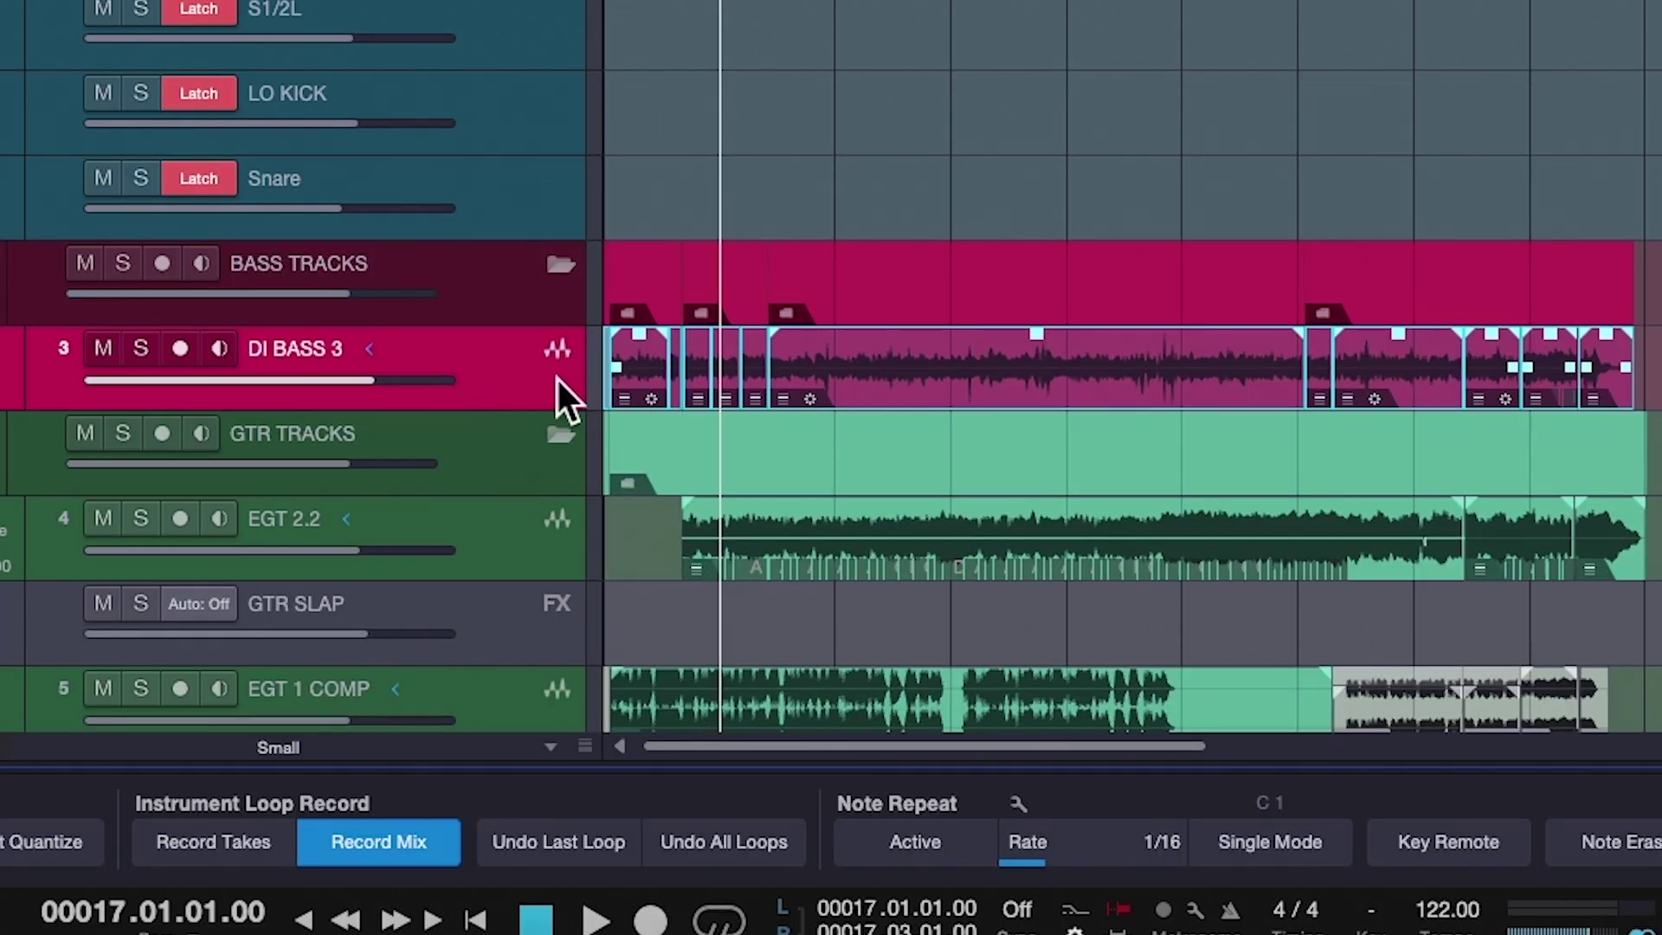
Zoom in on the DI BASS 3 events, solo the bass and audition it.
key("e")
key("e")
key("e")
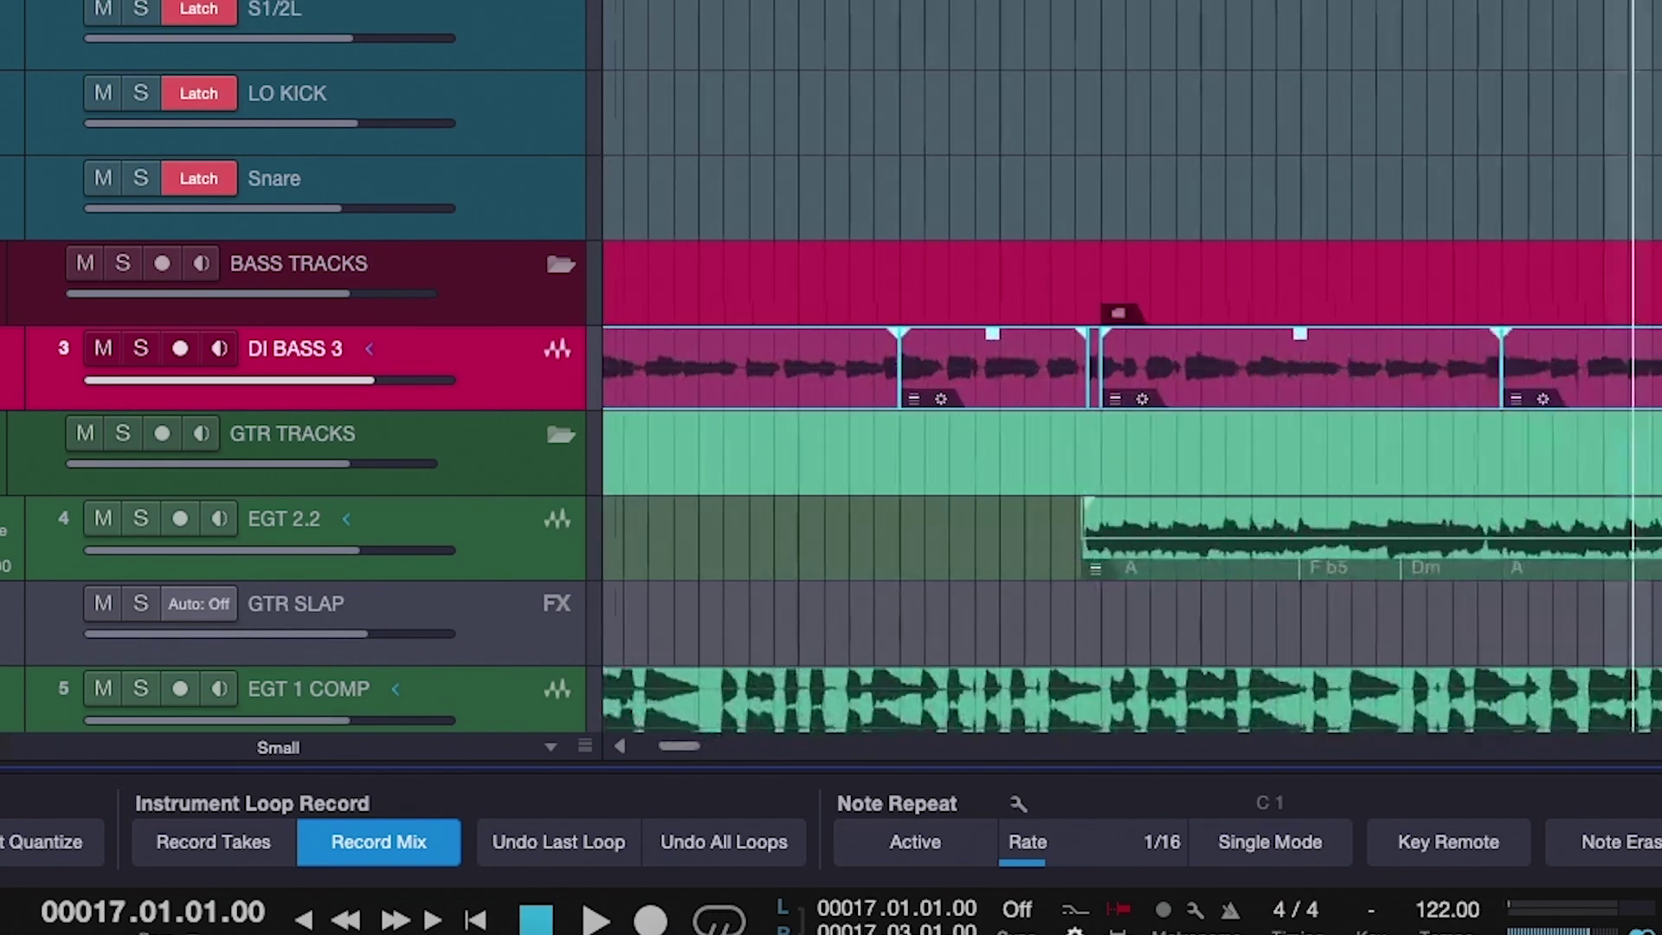
key("s")
key("space")
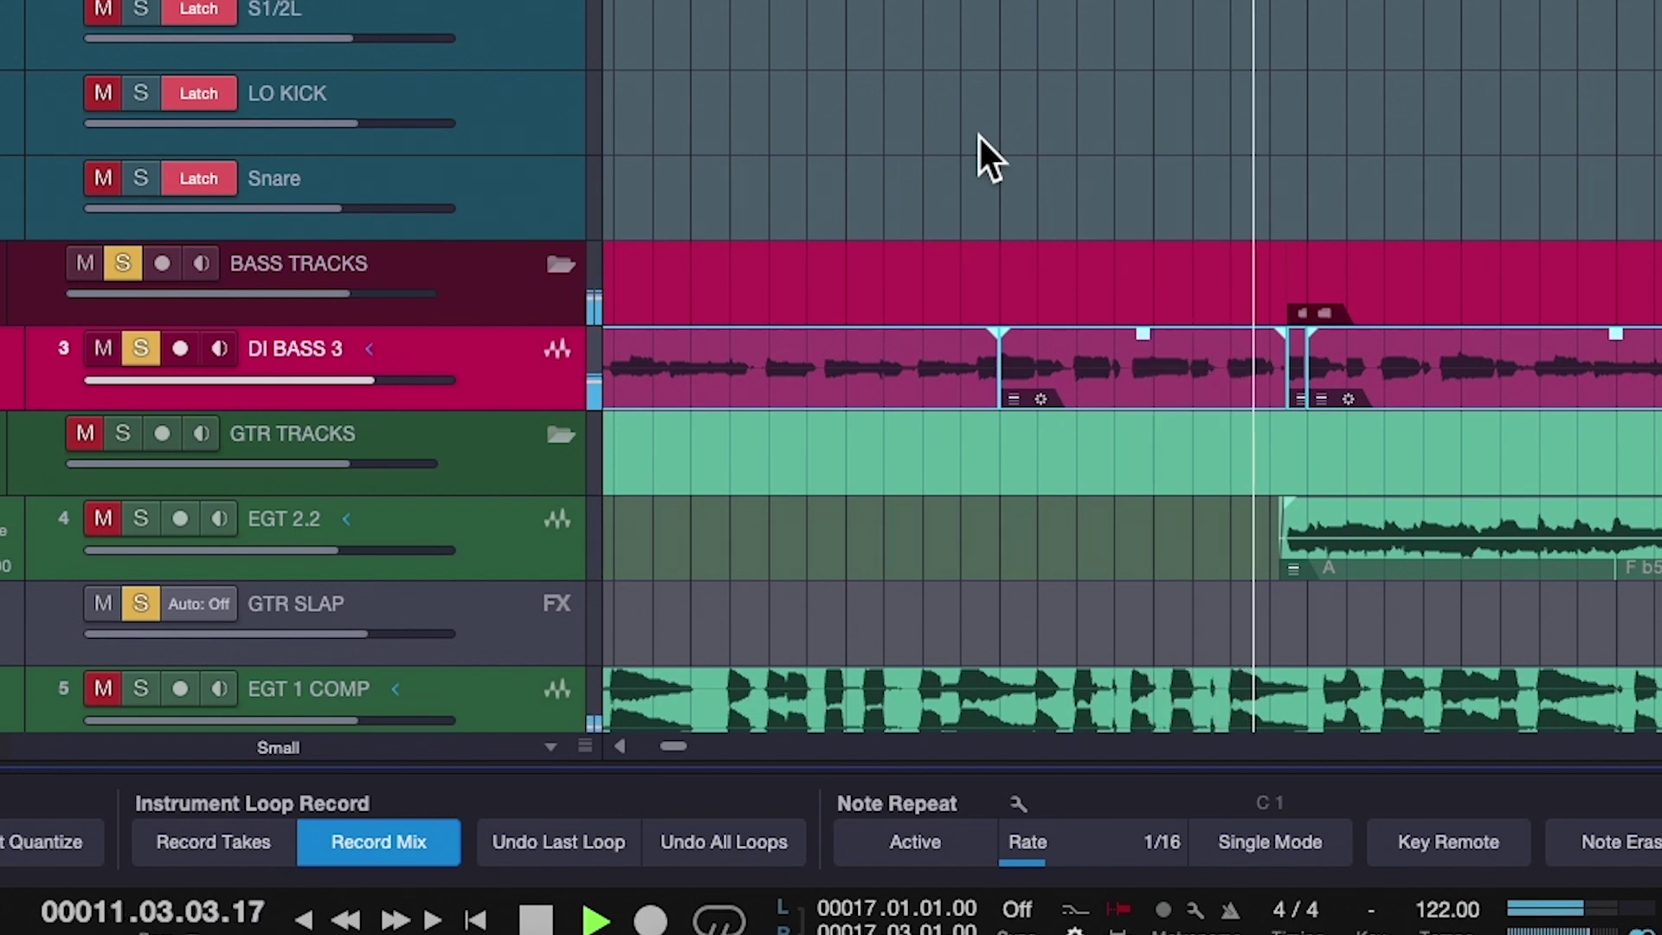
key("space")
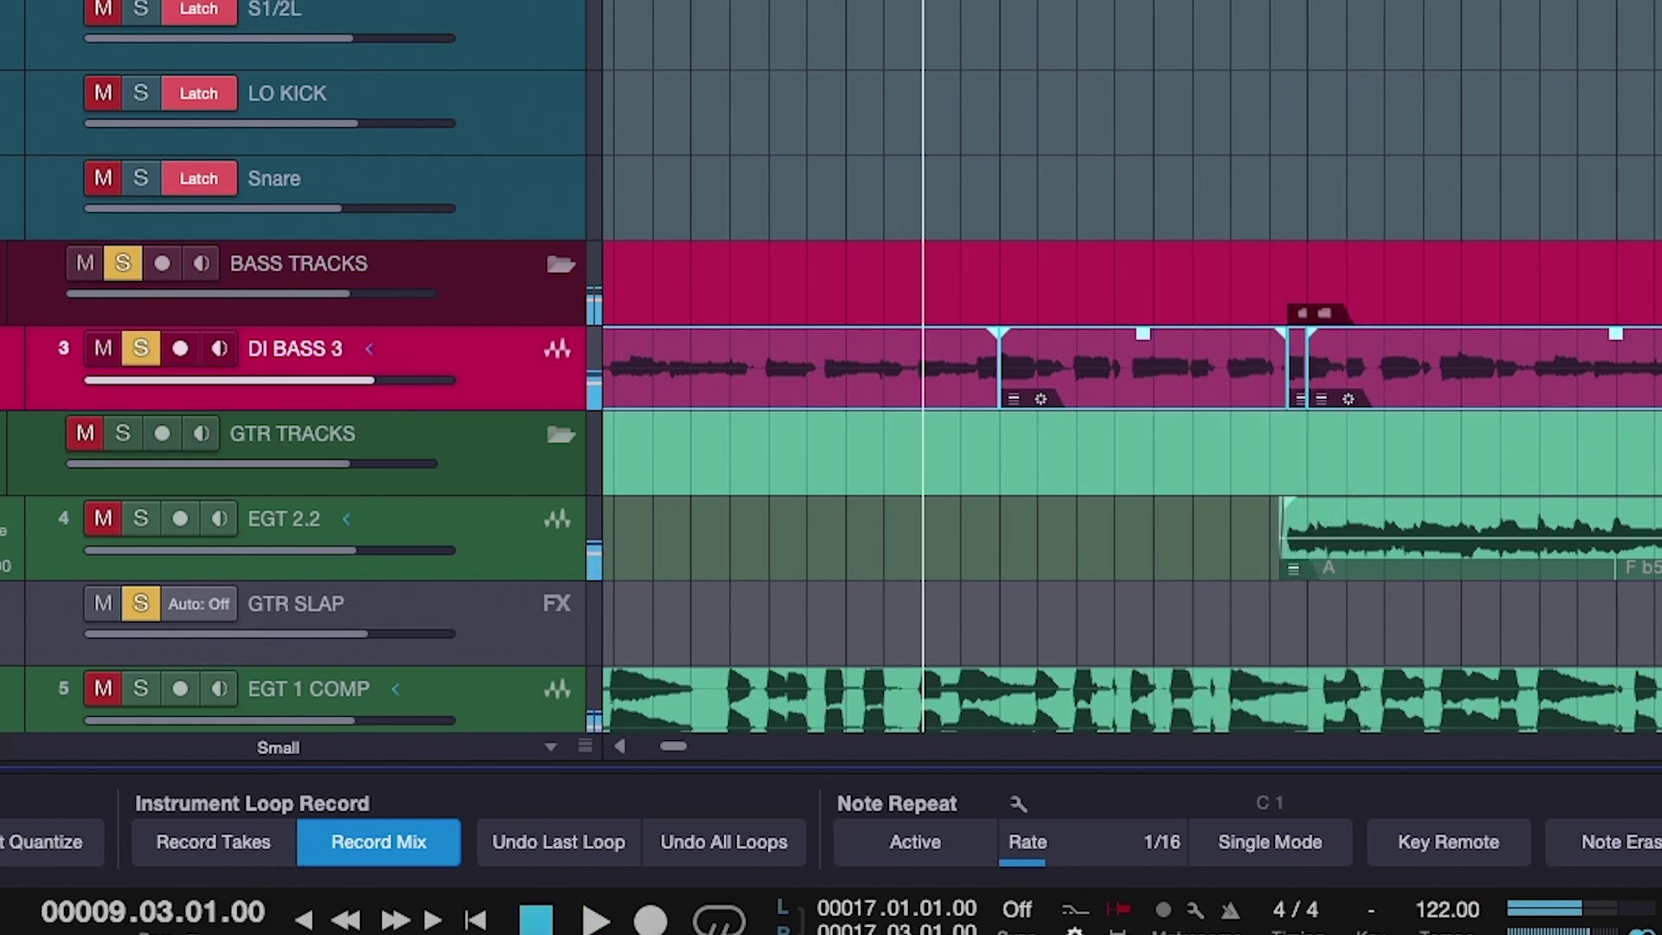
Zoom in around bar 11, then zoom back out to fit the whole song.
key("e")
key("e")
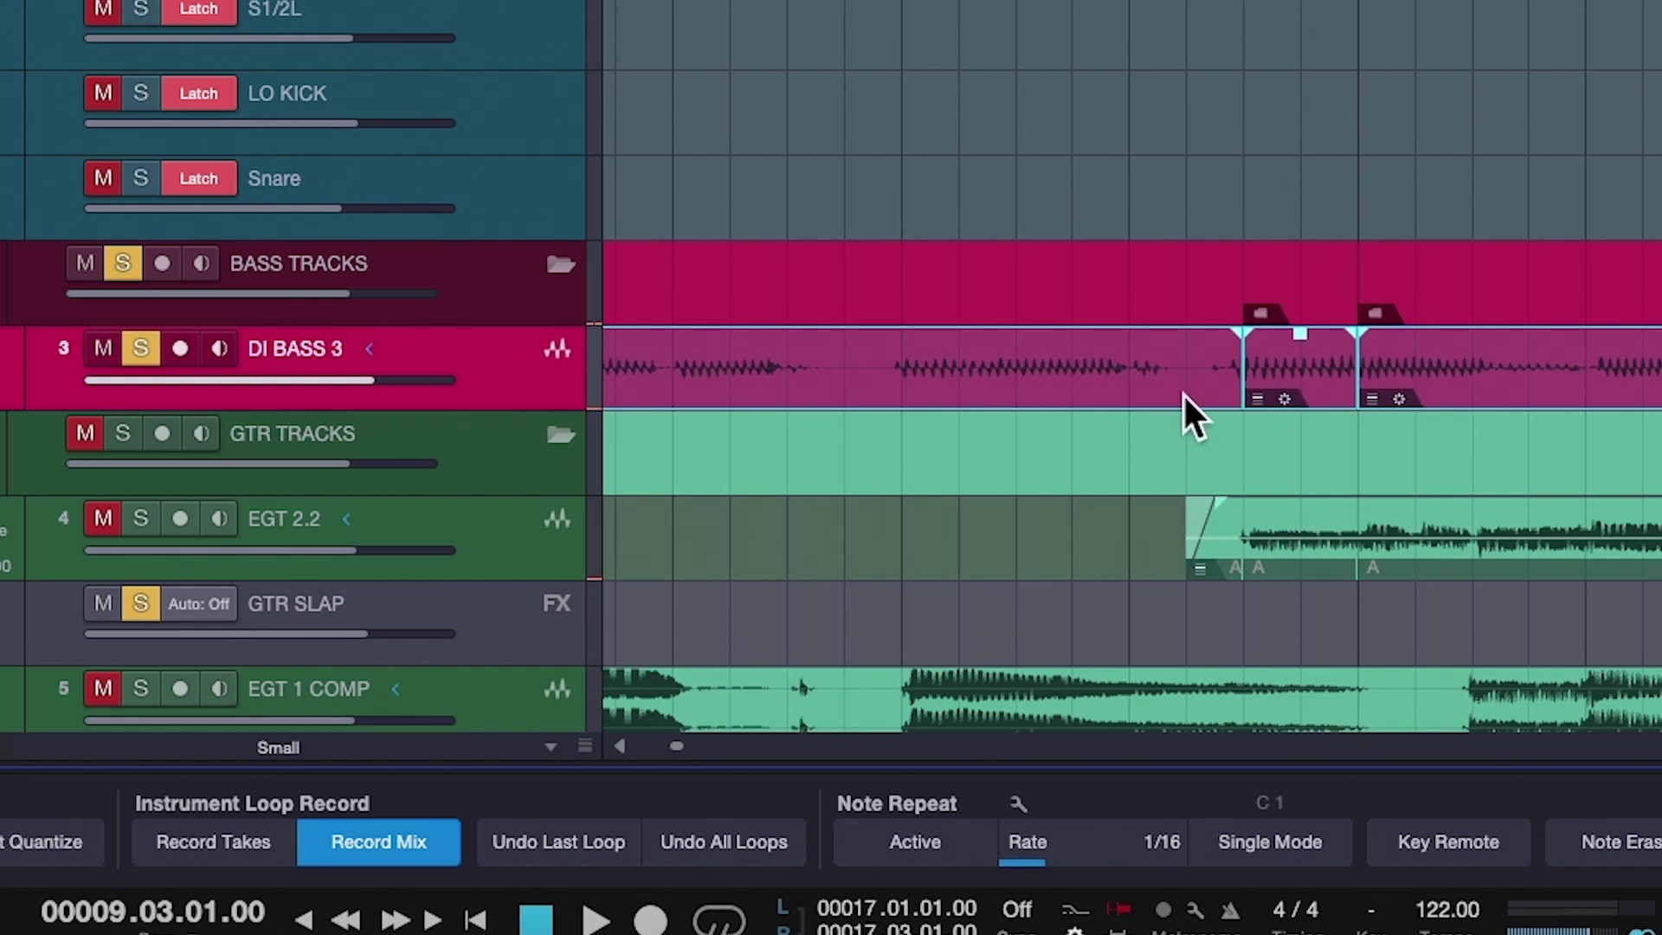
left_click(1072, 368)
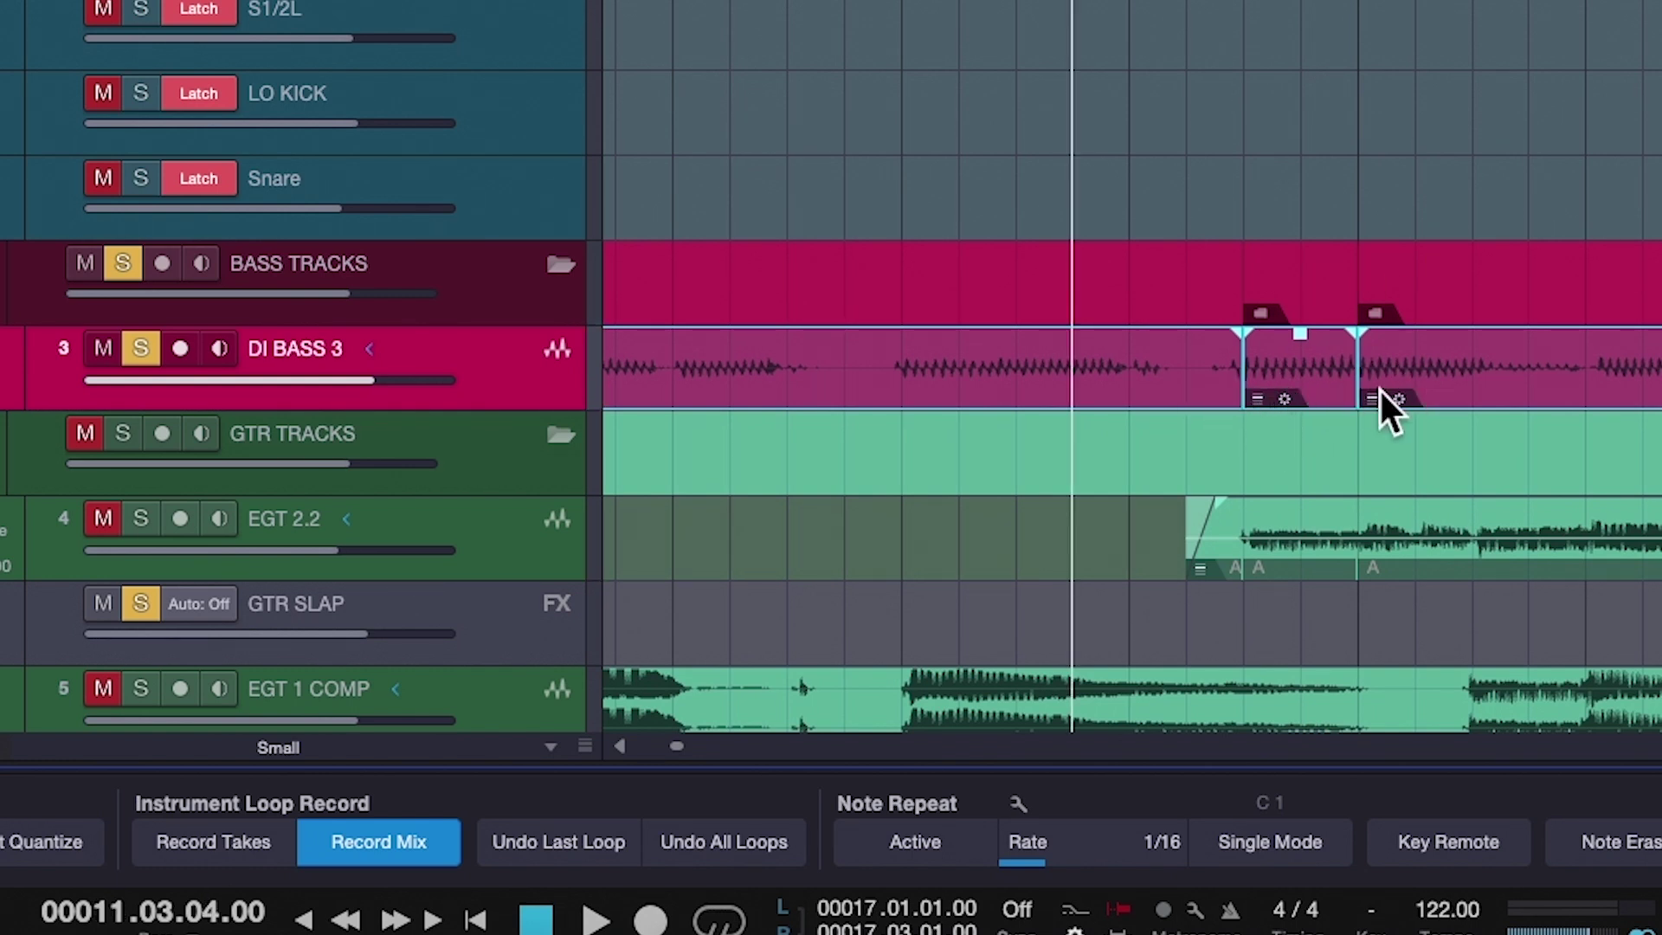
key("w")
scroll(1246, 377, "right", 5)
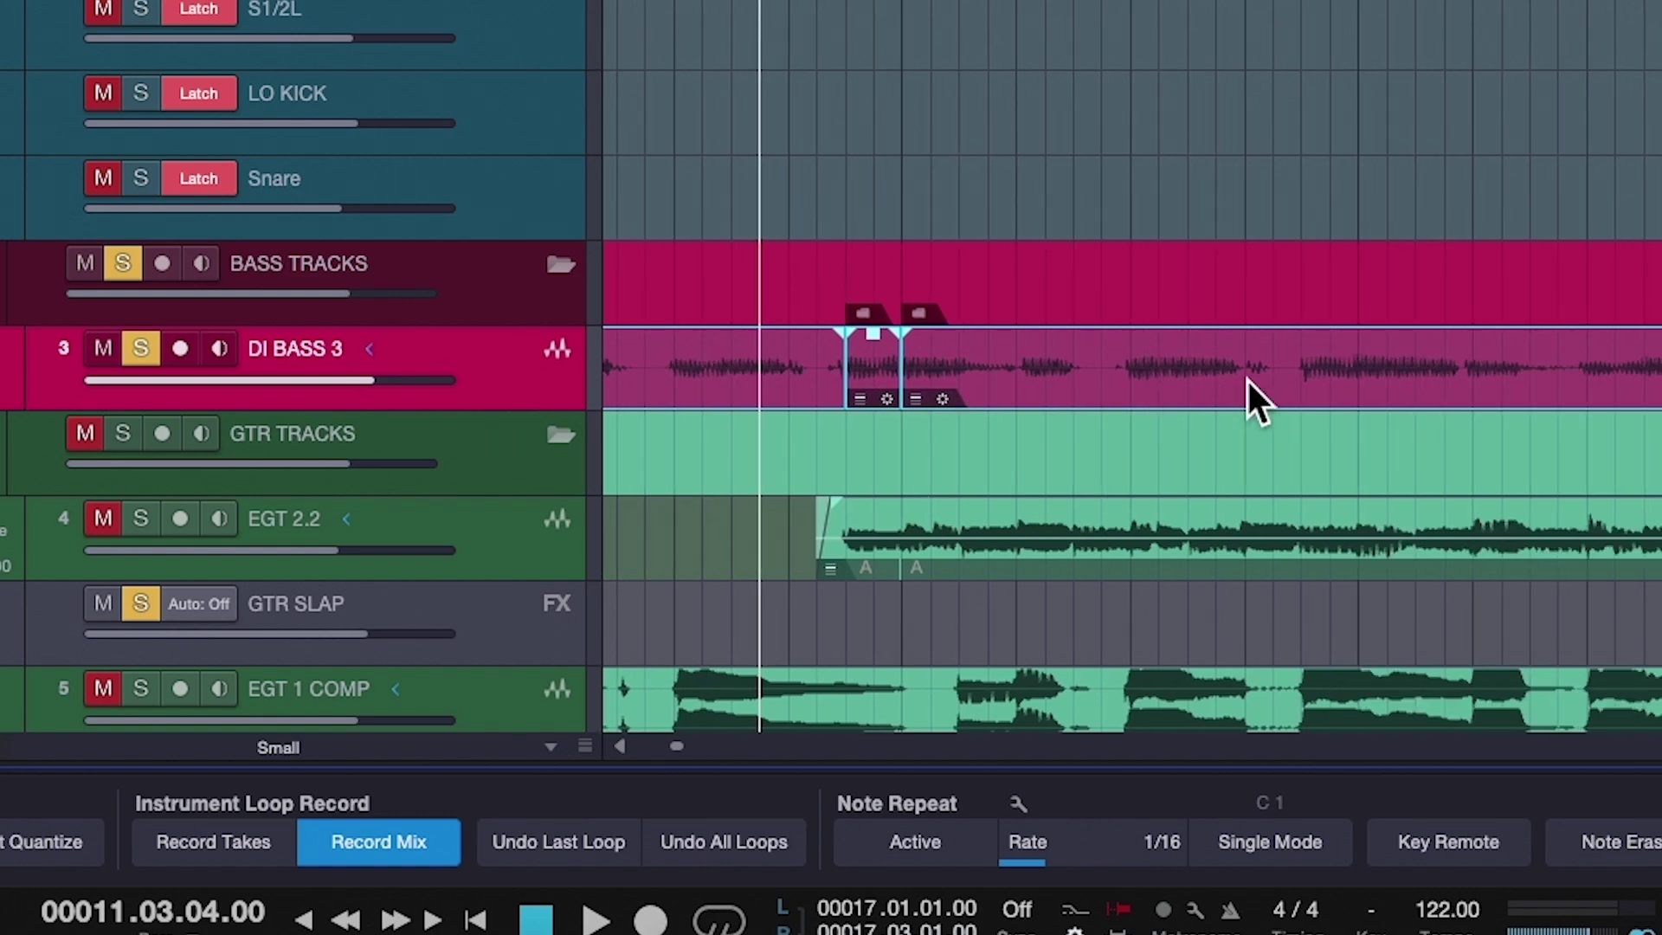
key("w")
key("w")
key("w")
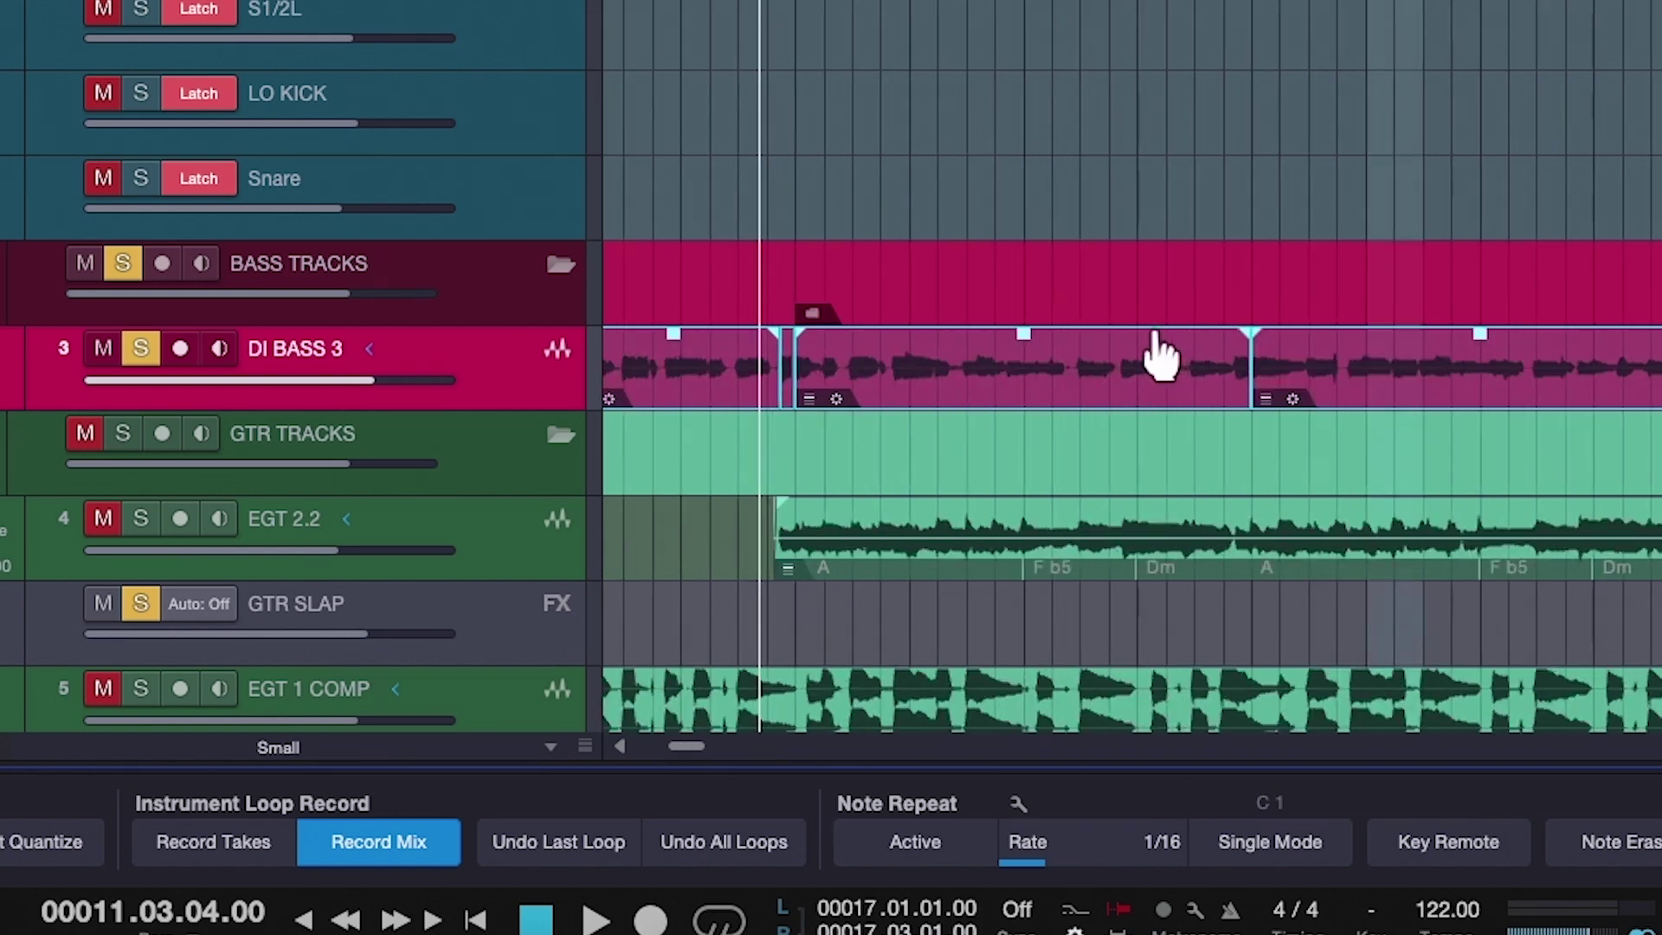
key("w")
key("w")
key("w")
key("w")
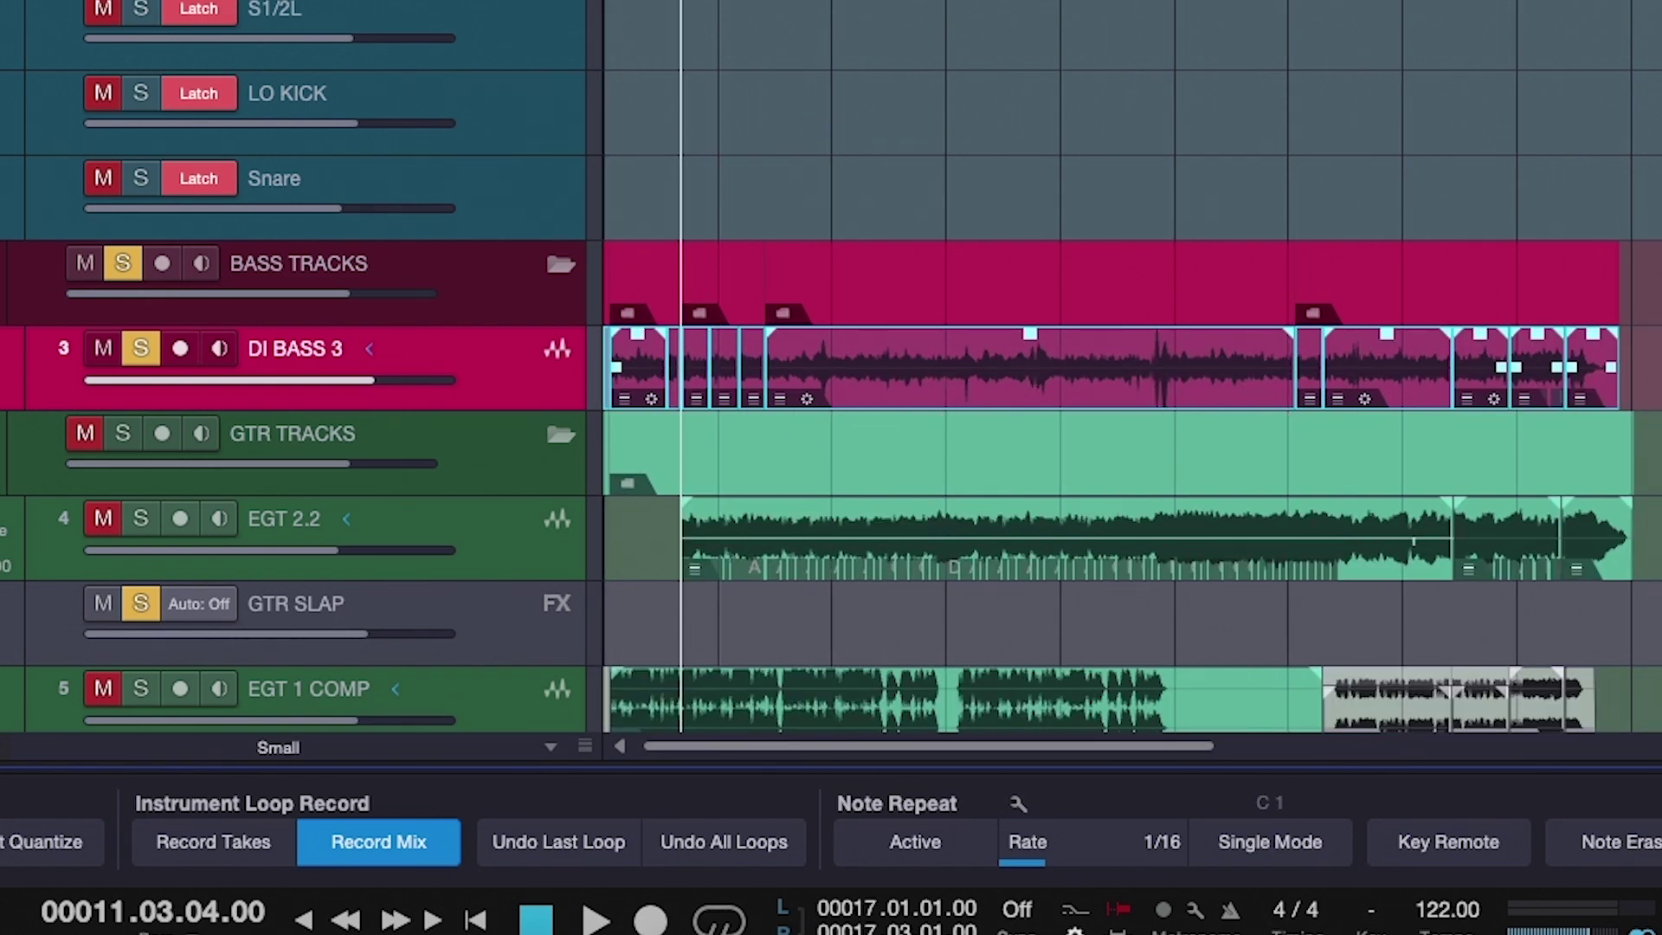
Remove the DI BASS 1 and DI BASS 2 layers and bounce the DI BASS 3 comp.
left_click(369, 348)
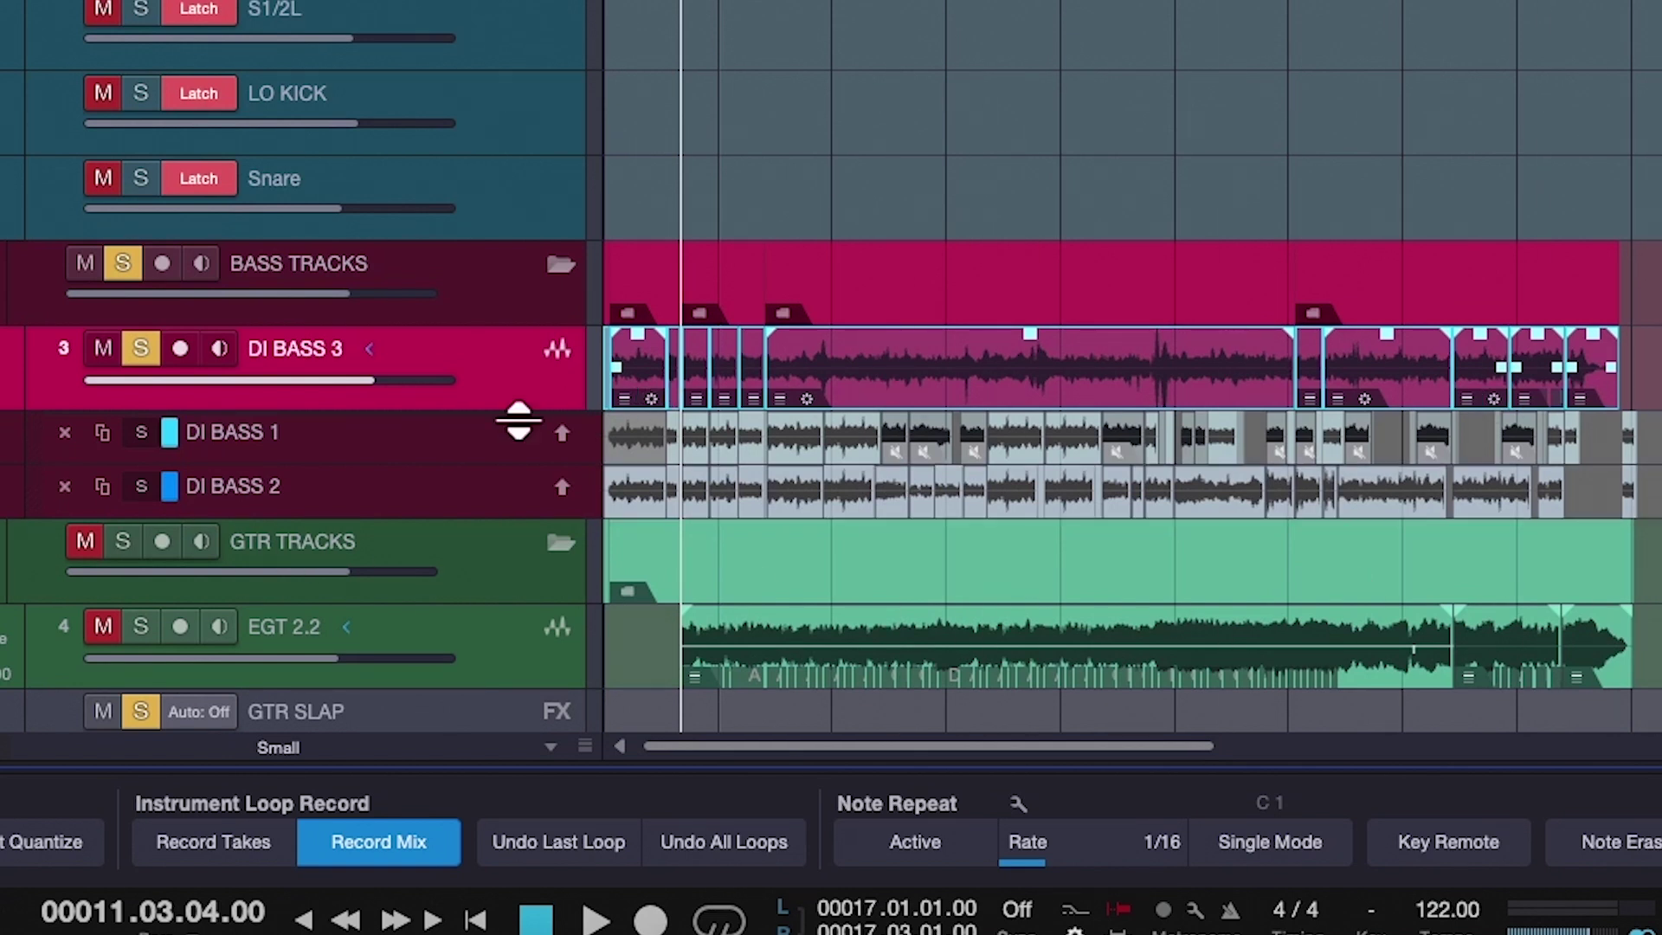
left_click(65, 432)
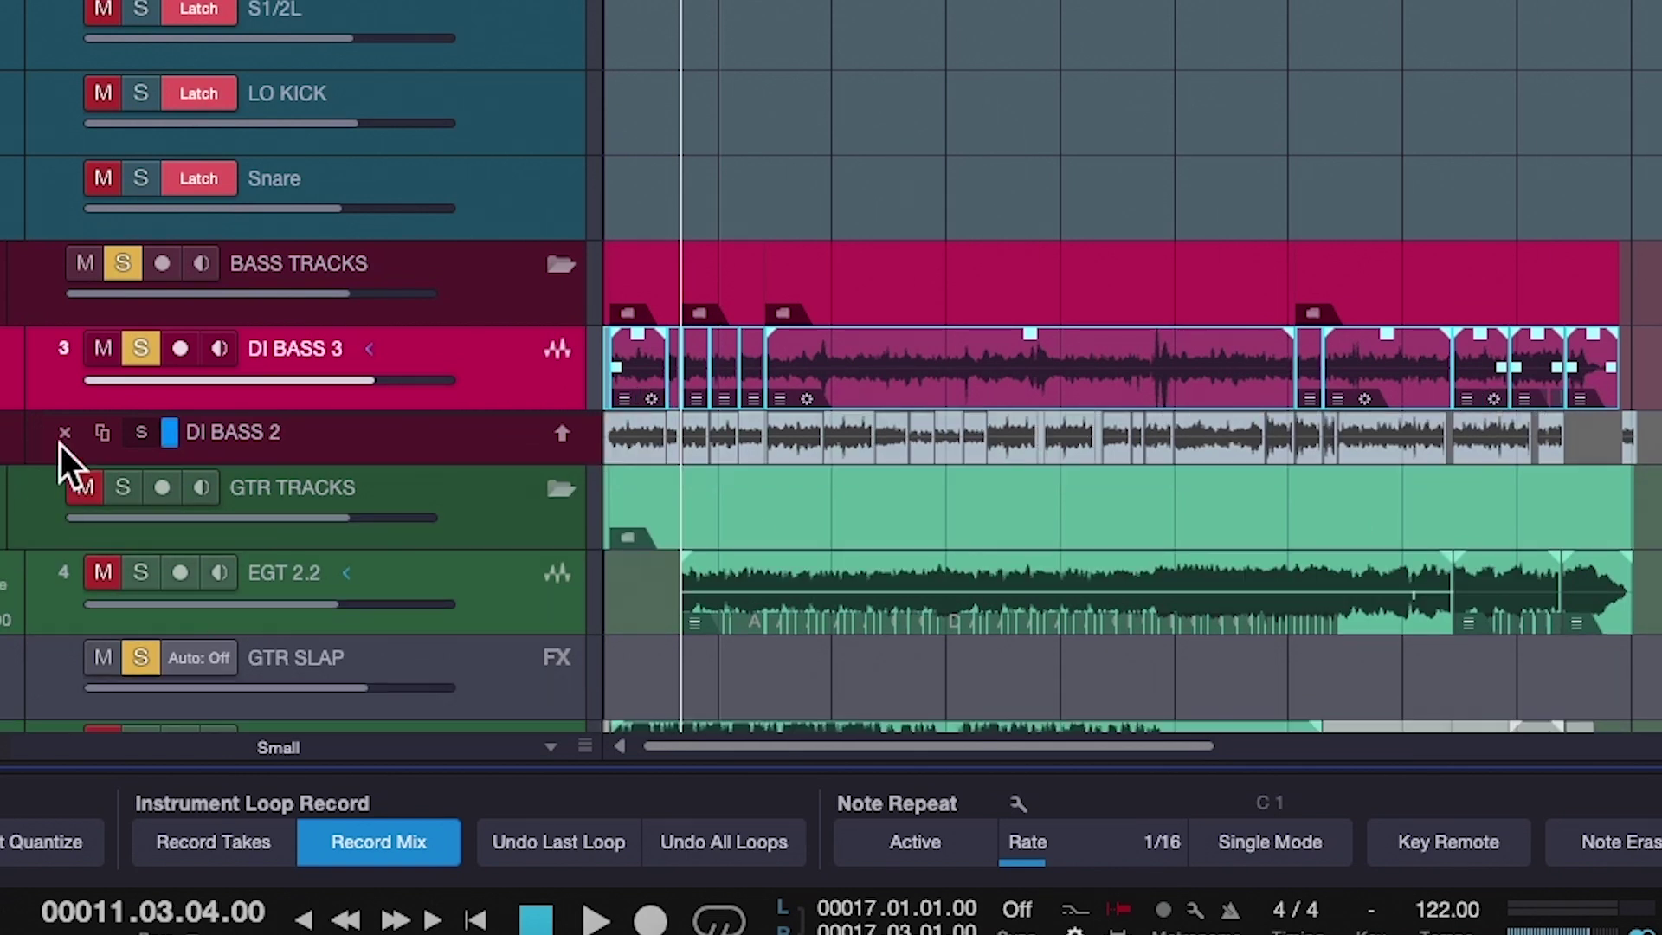
left_click(62, 437)
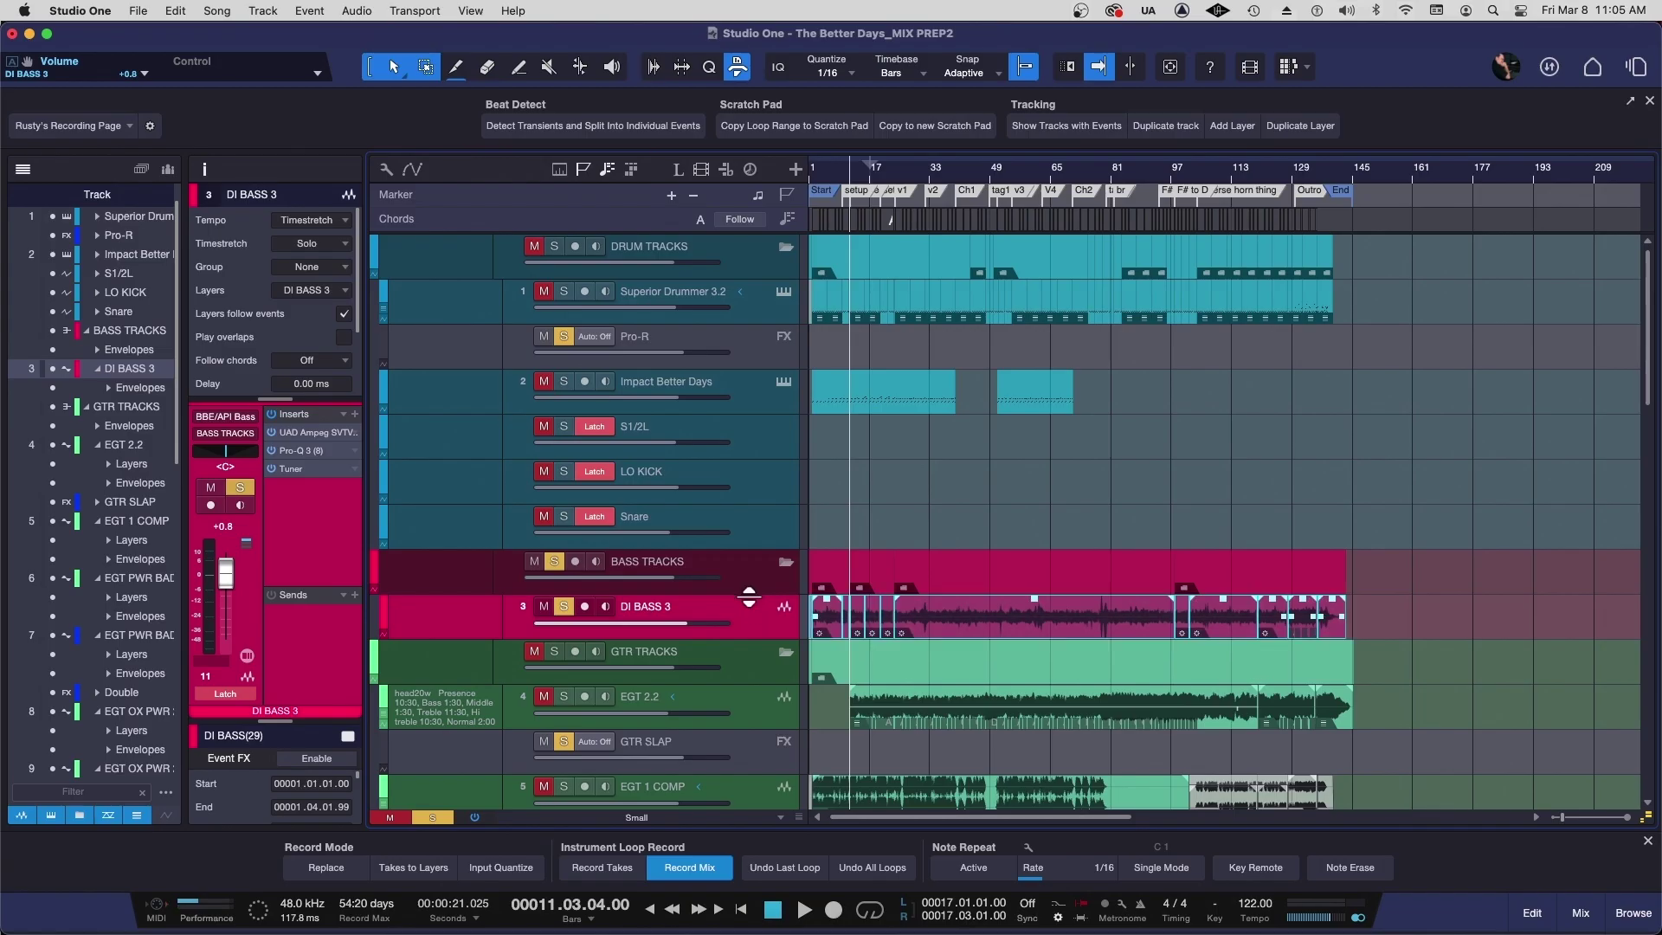
key("super+b")
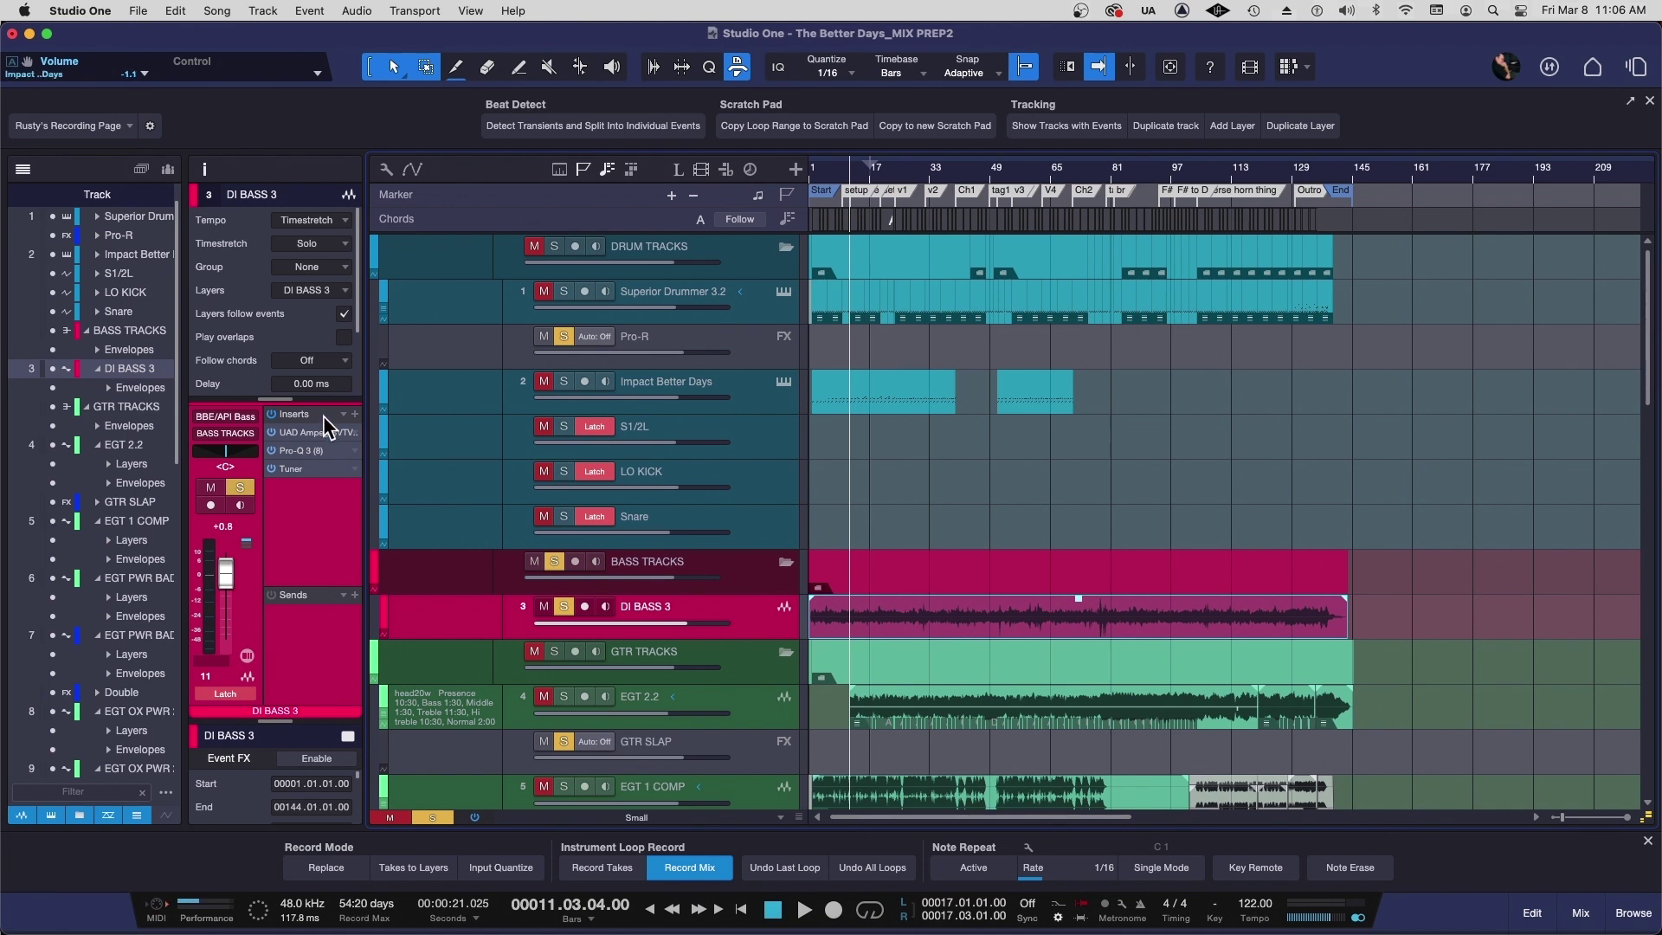
Bypass DI BASS 3's Tuner insert, then start and cancel Transform to Rendered Audio.
left_click(272, 470)
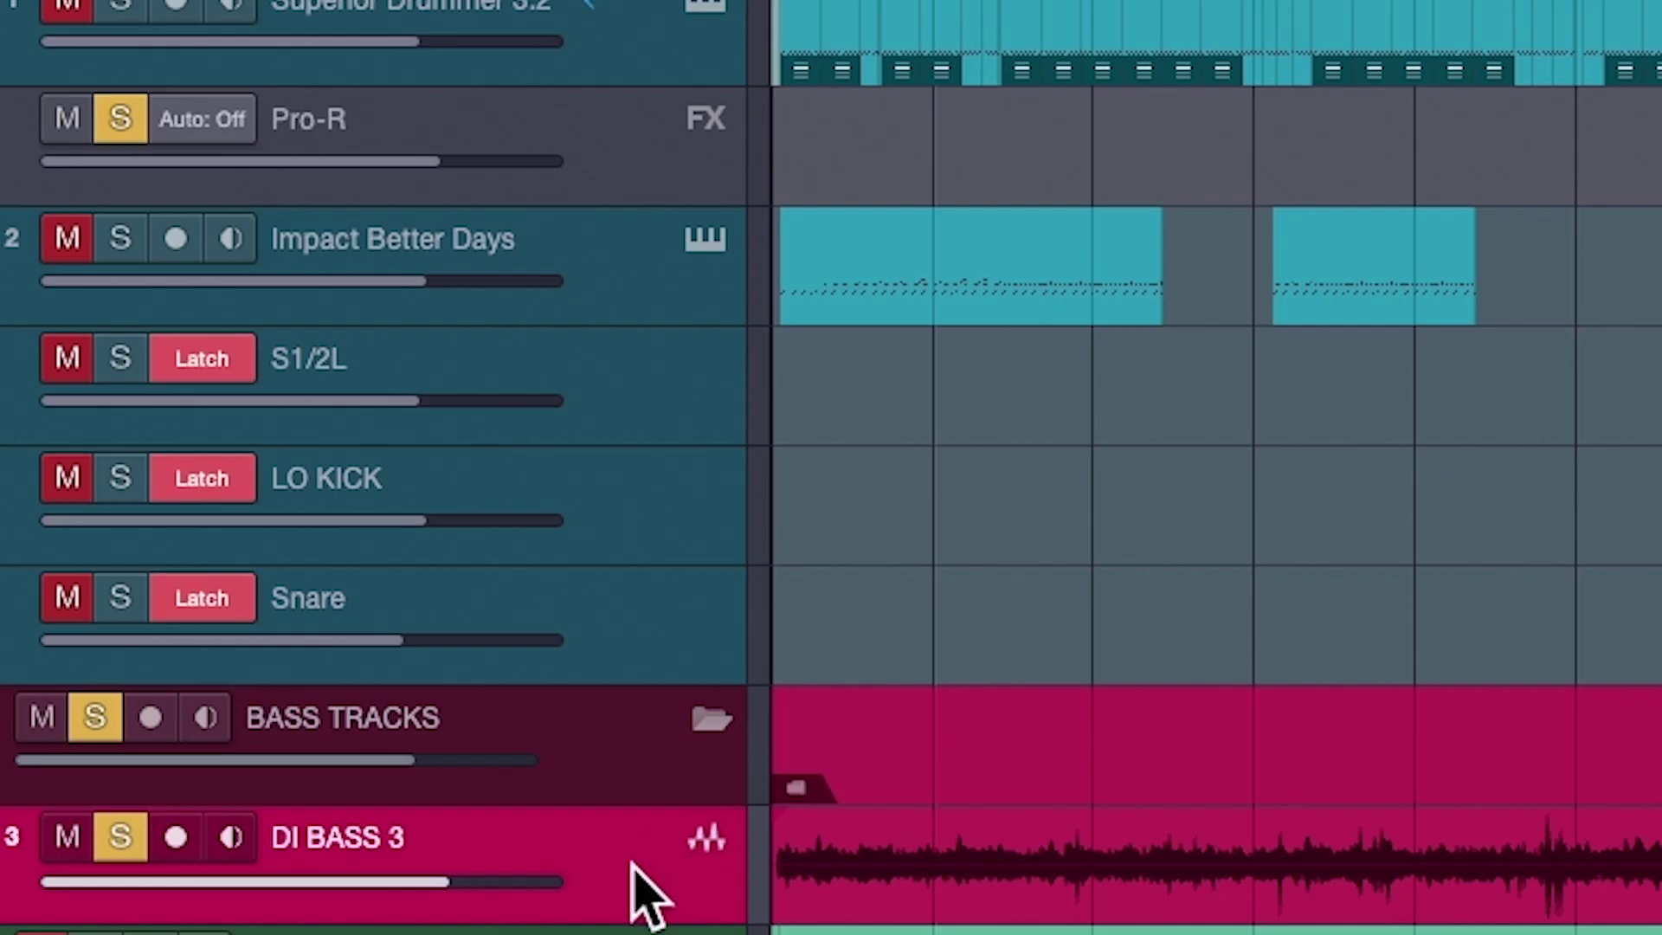
right_click(762, 625)
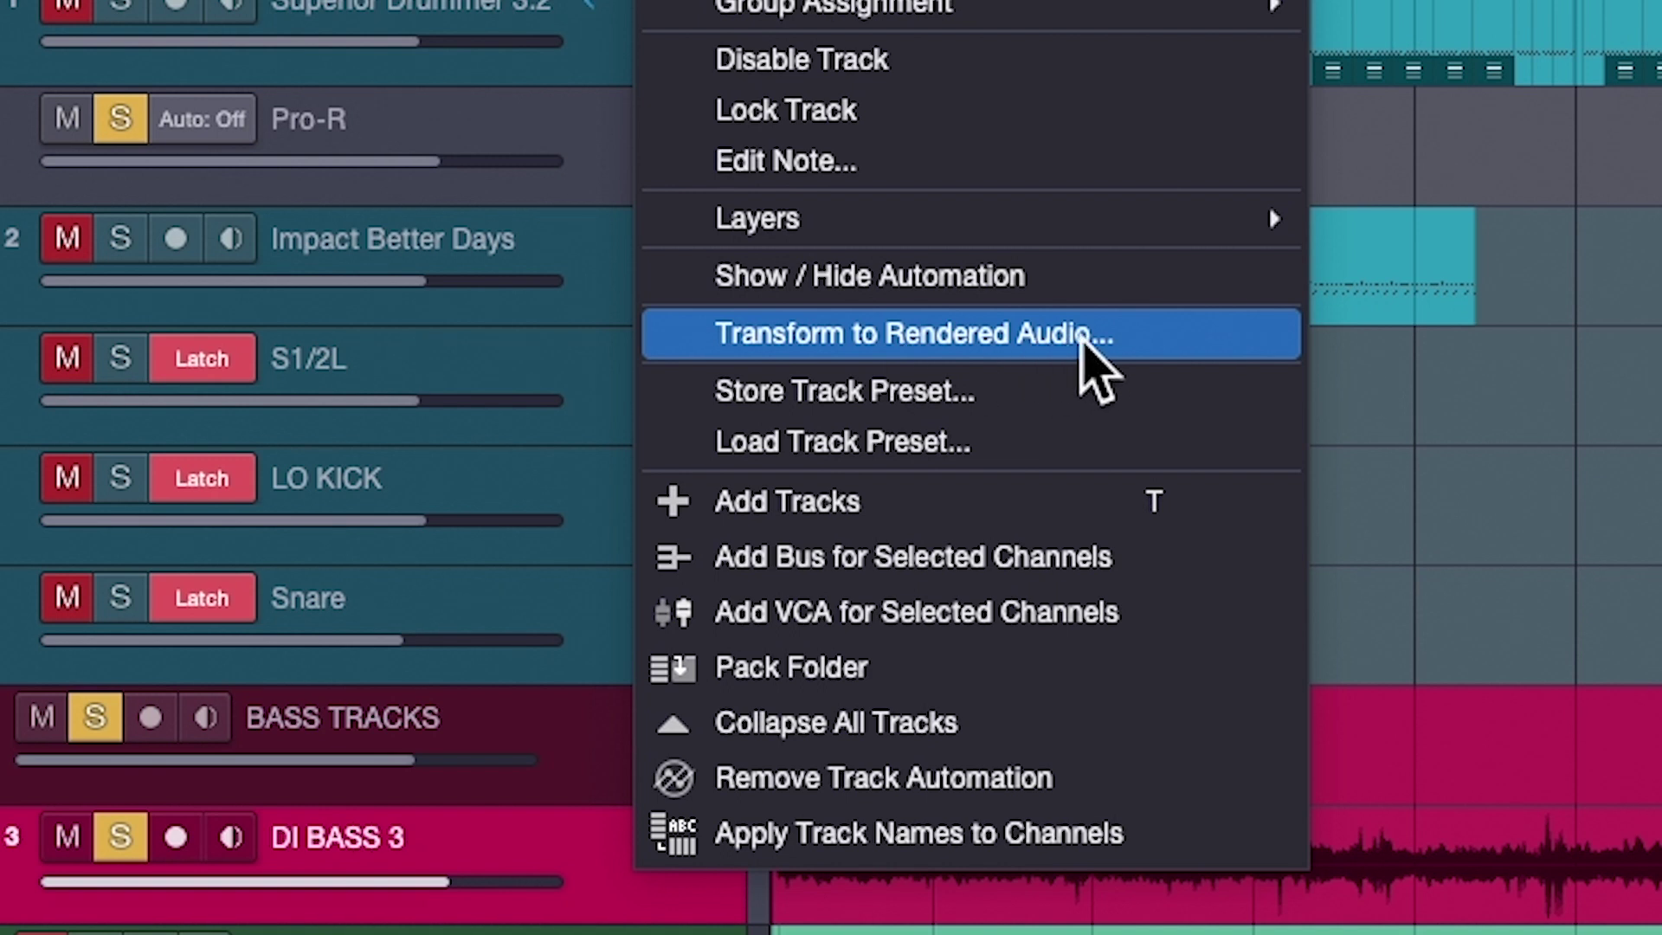
left_click(1080, 336)
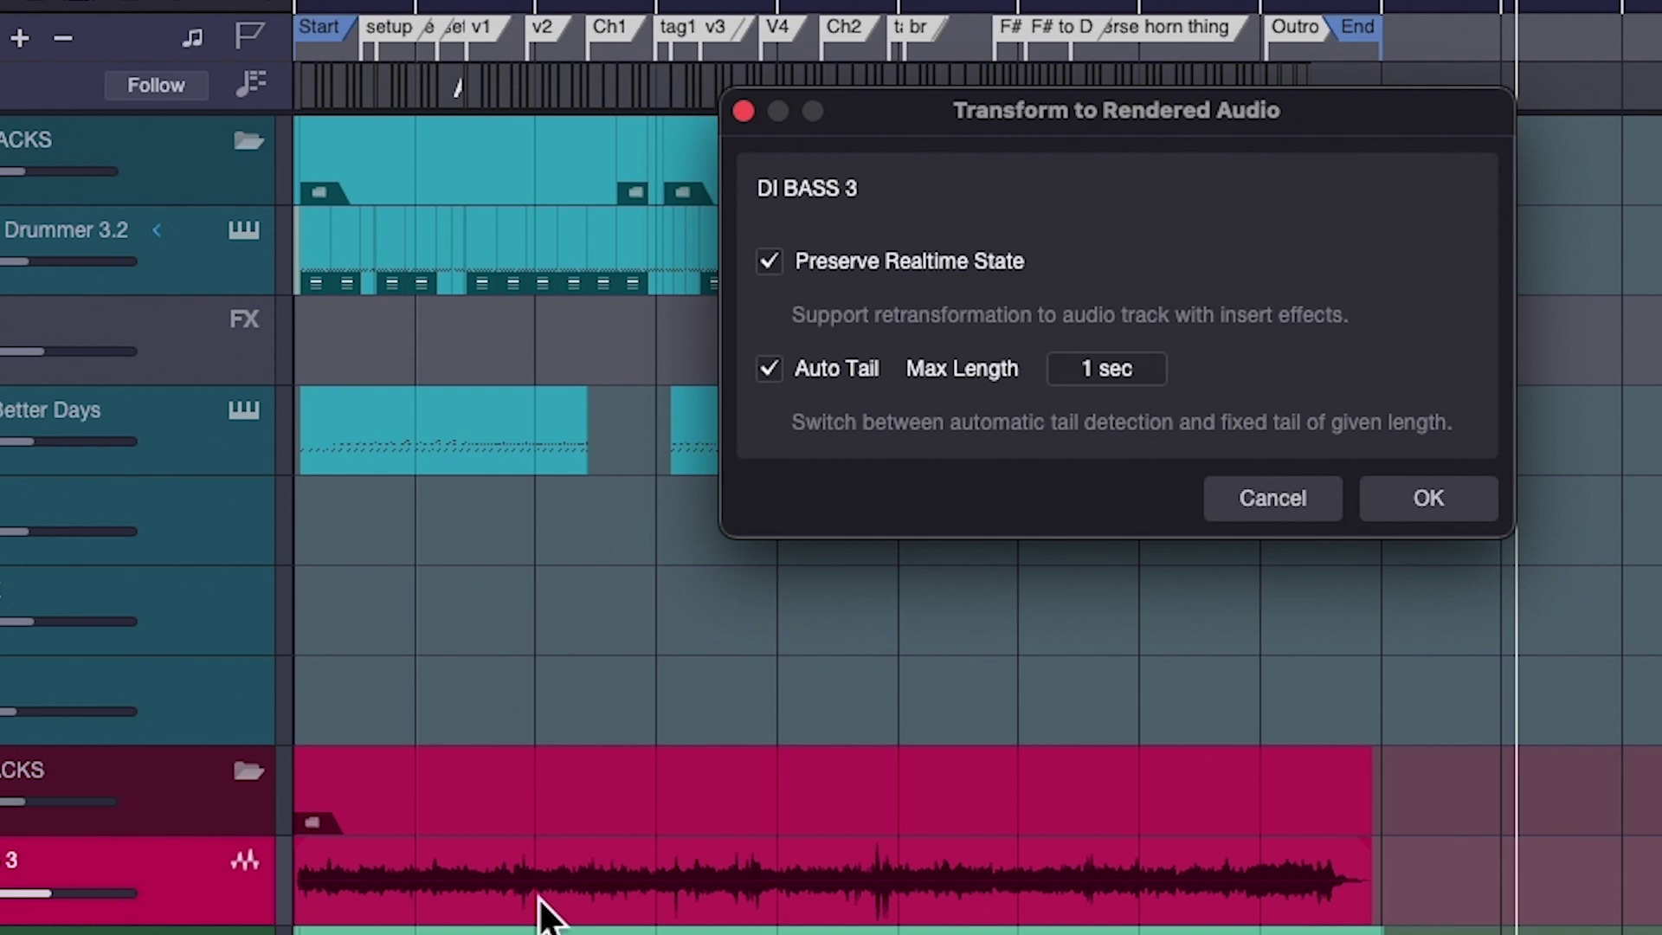
left_click(1290, 504)
scroll(1617, 870, "down", 5)
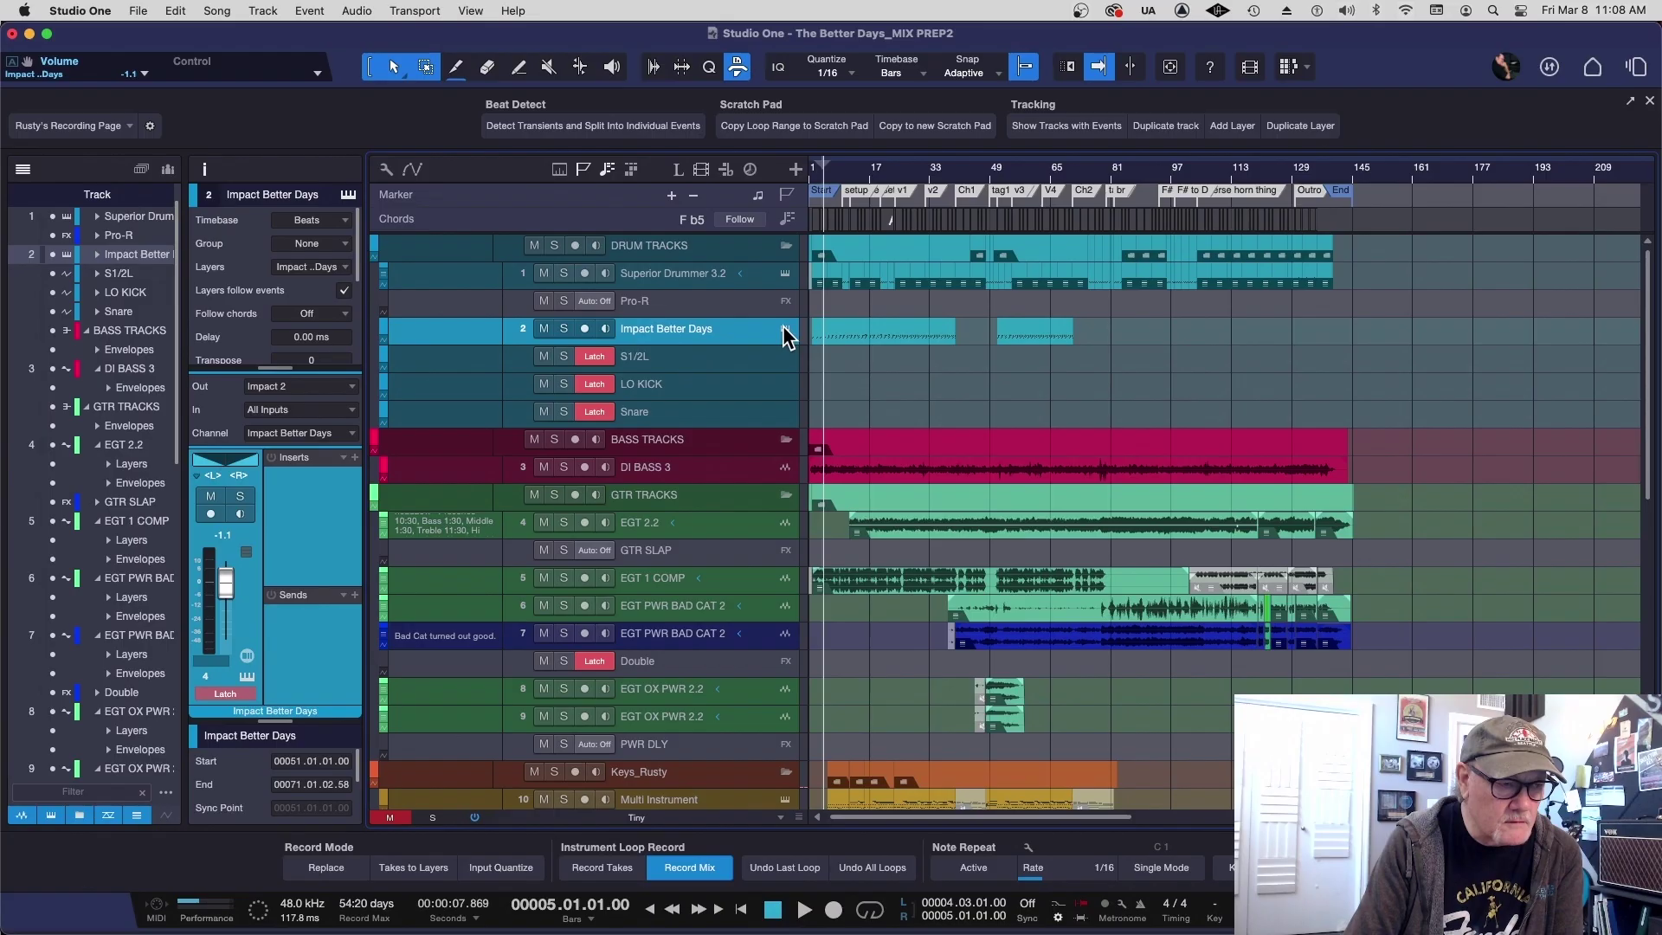
Check the Impact XT sounds on Impact Better Days and glance at the mixer.
left_click(785, 329)
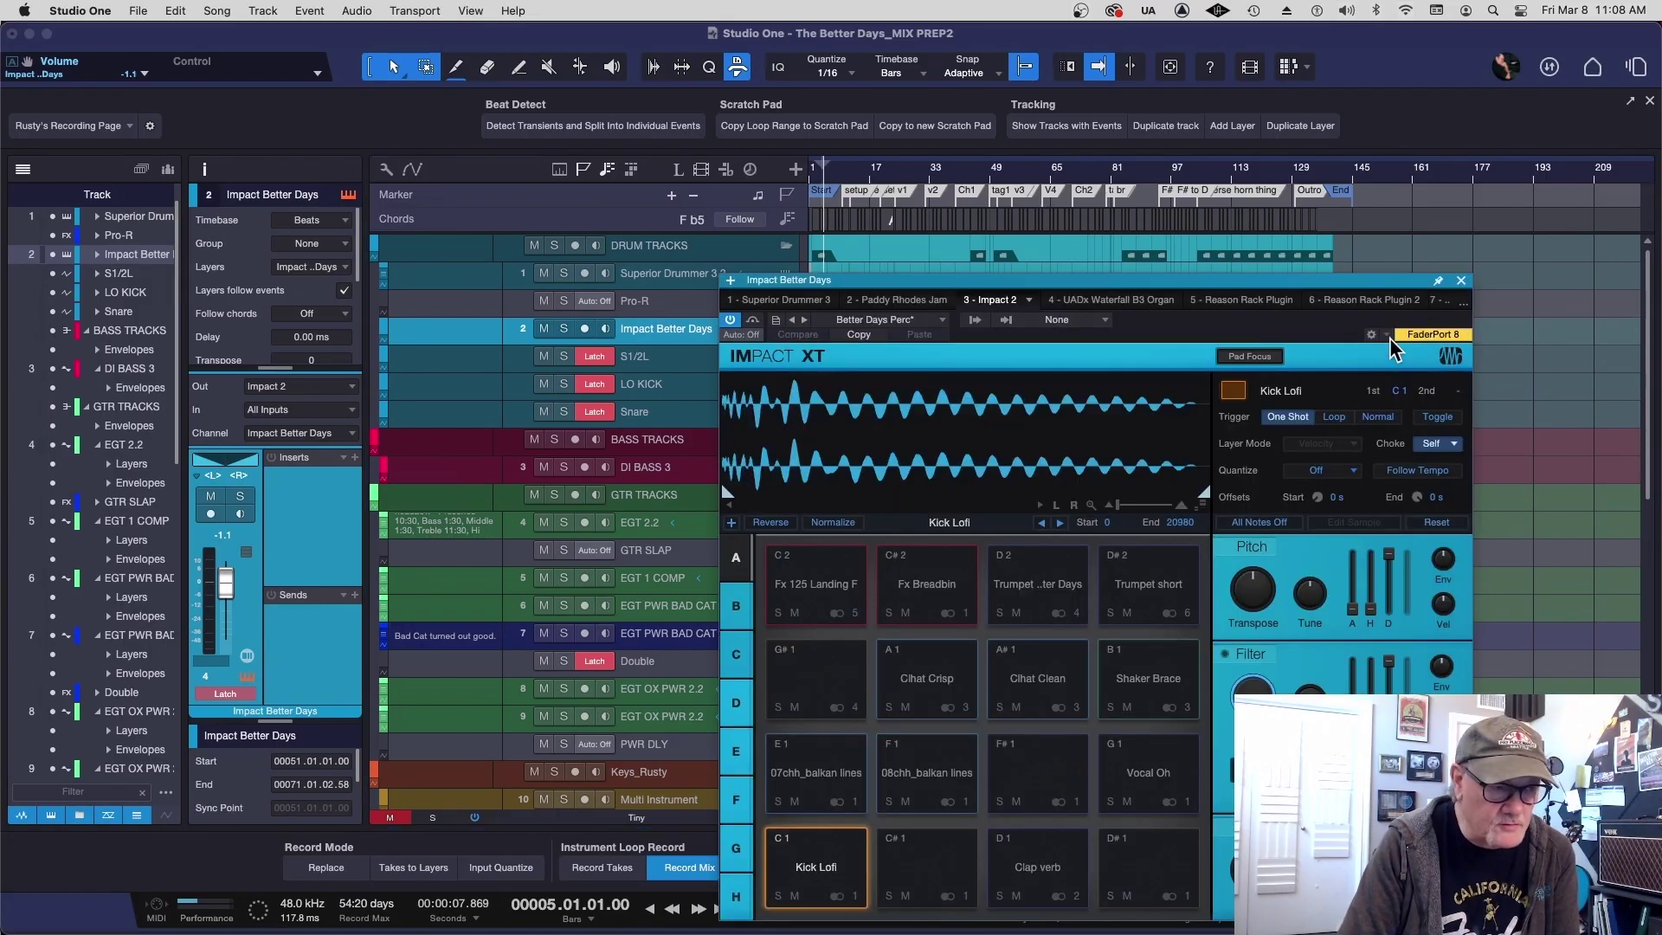
left_click(1461, 283)
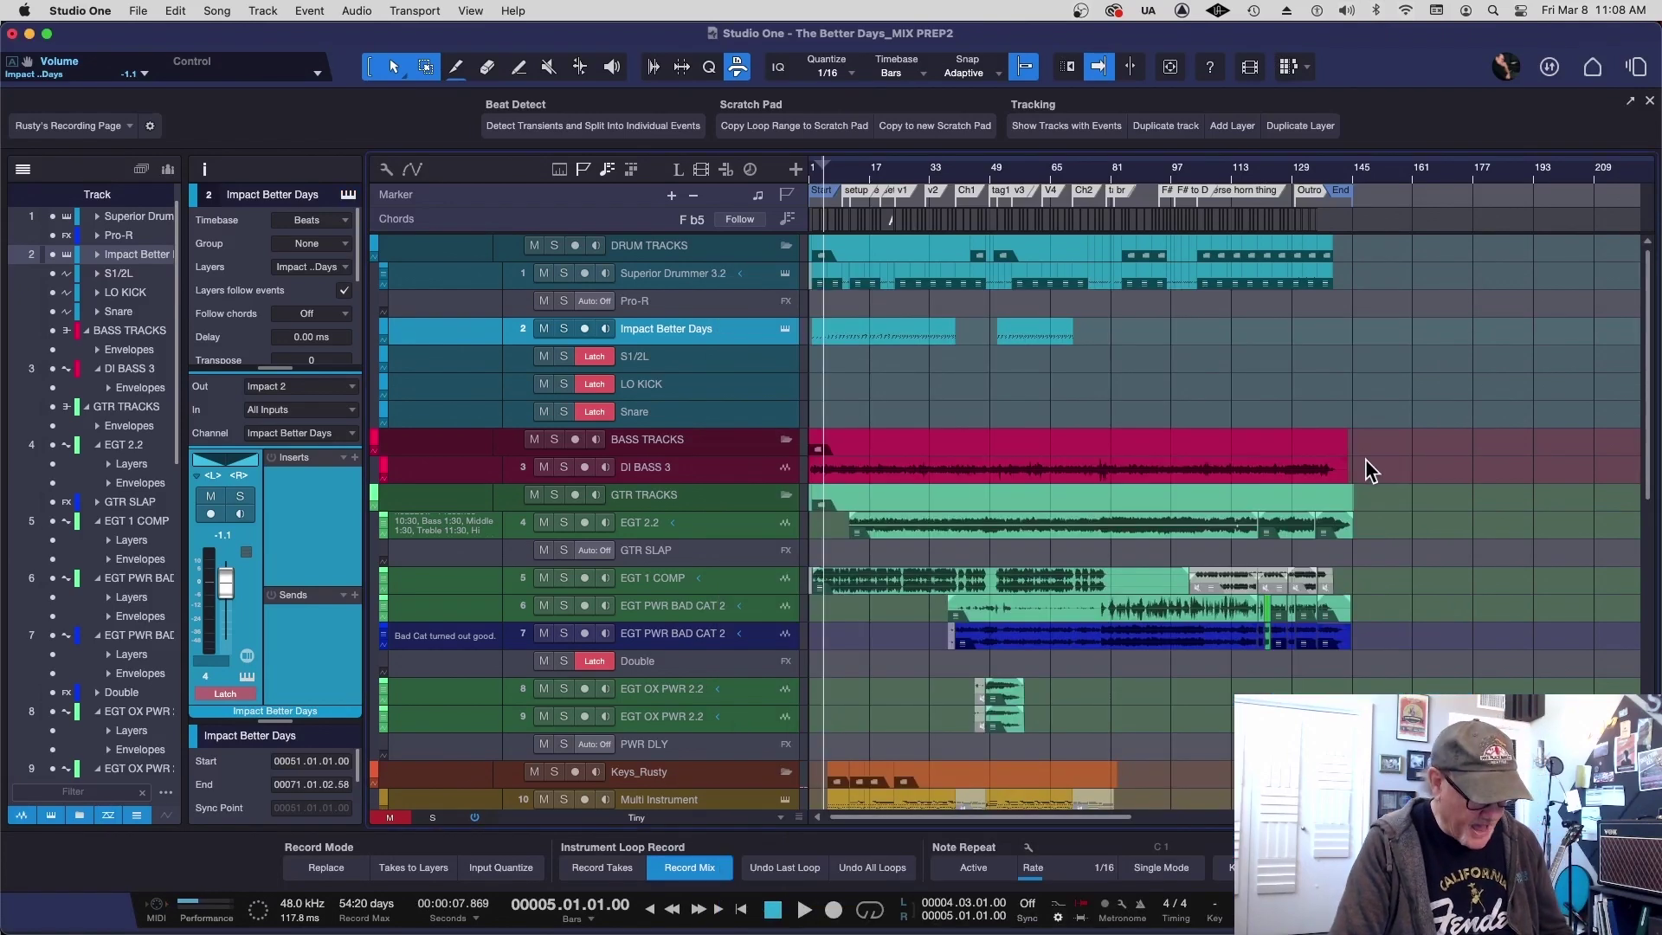
key("F3")
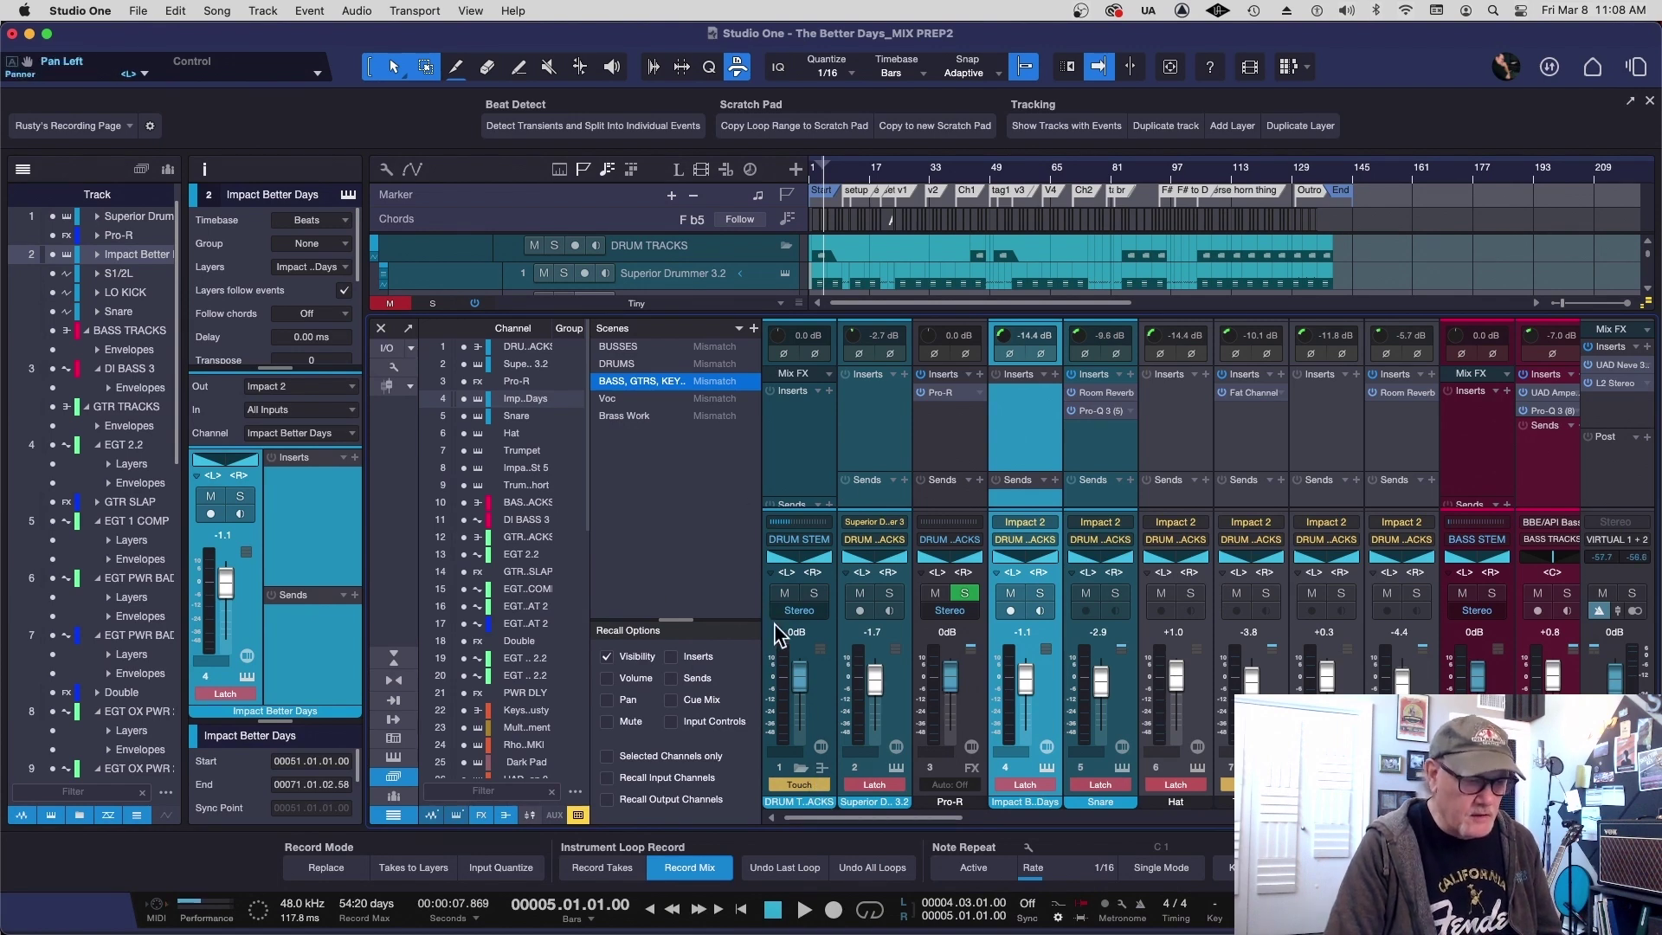
key("F3")
Solo Impact Better Days, play the drums while checking the mixer, and open its track options.
left_click(563, 329)
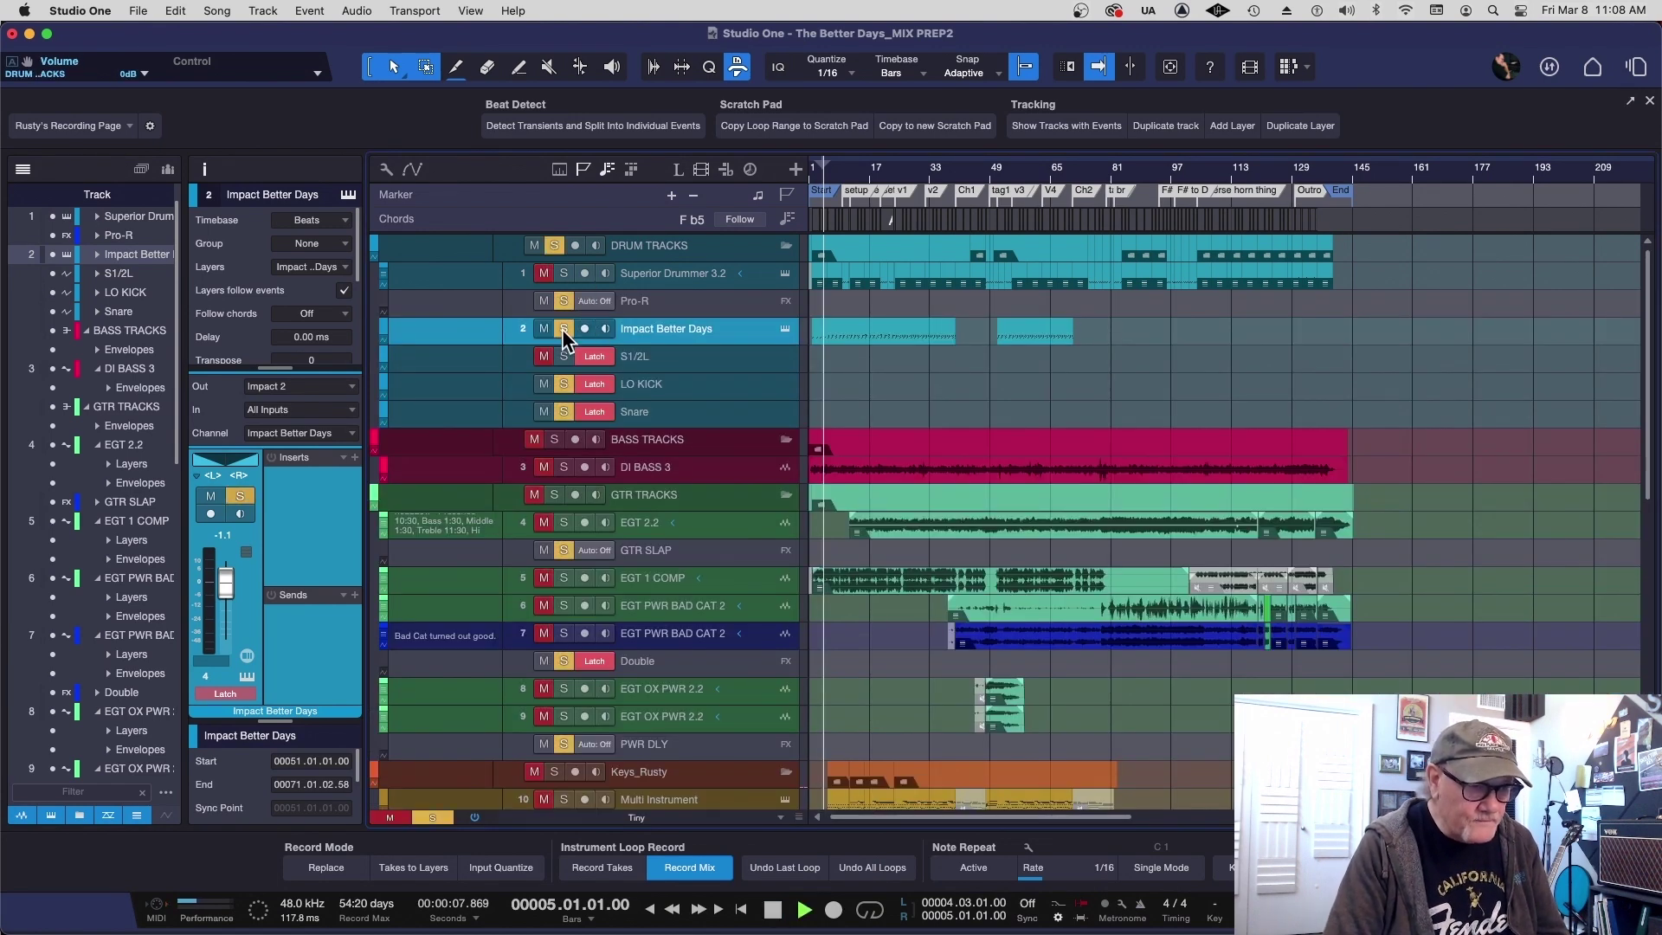
key("space")
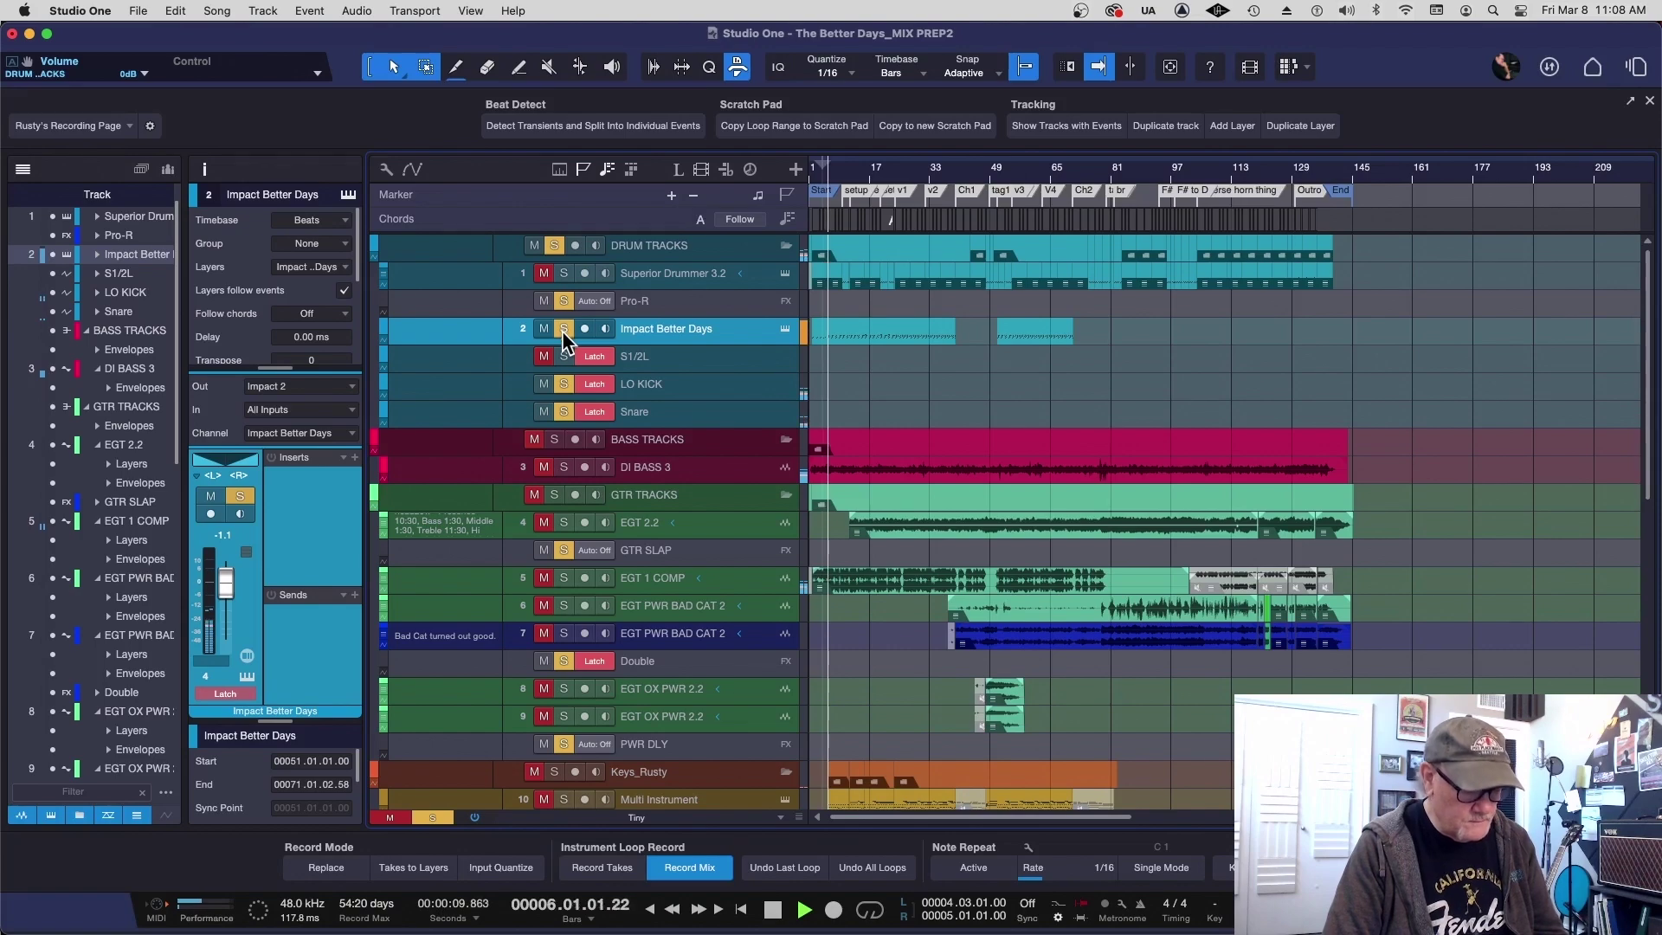
key("F3")
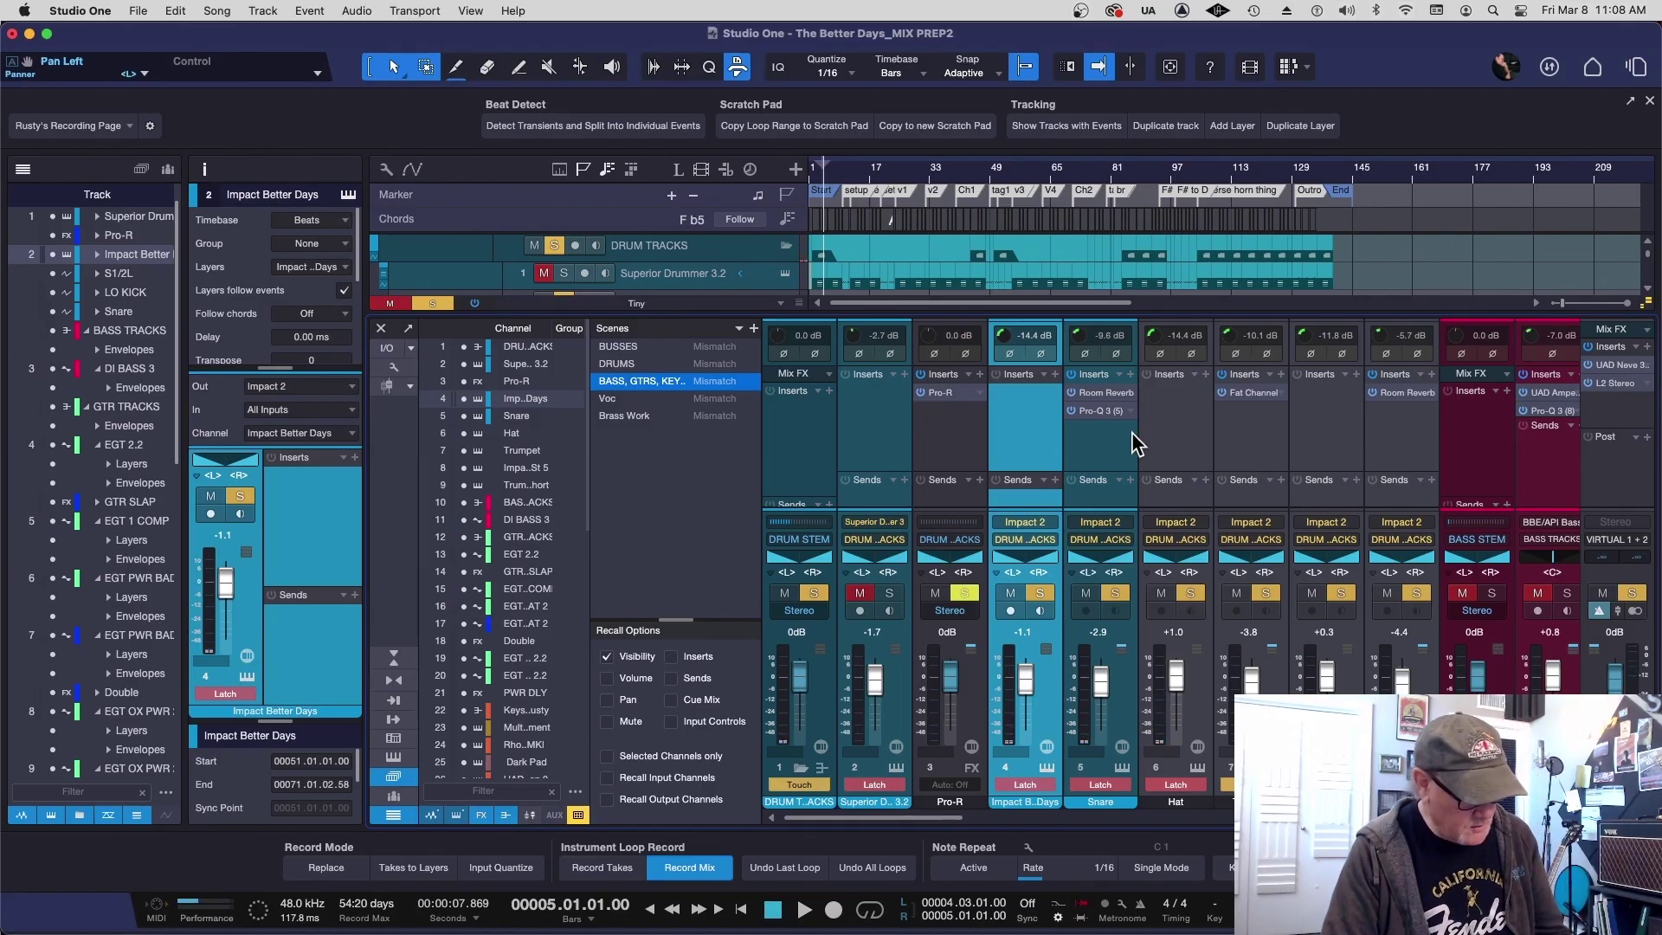
key("F3")
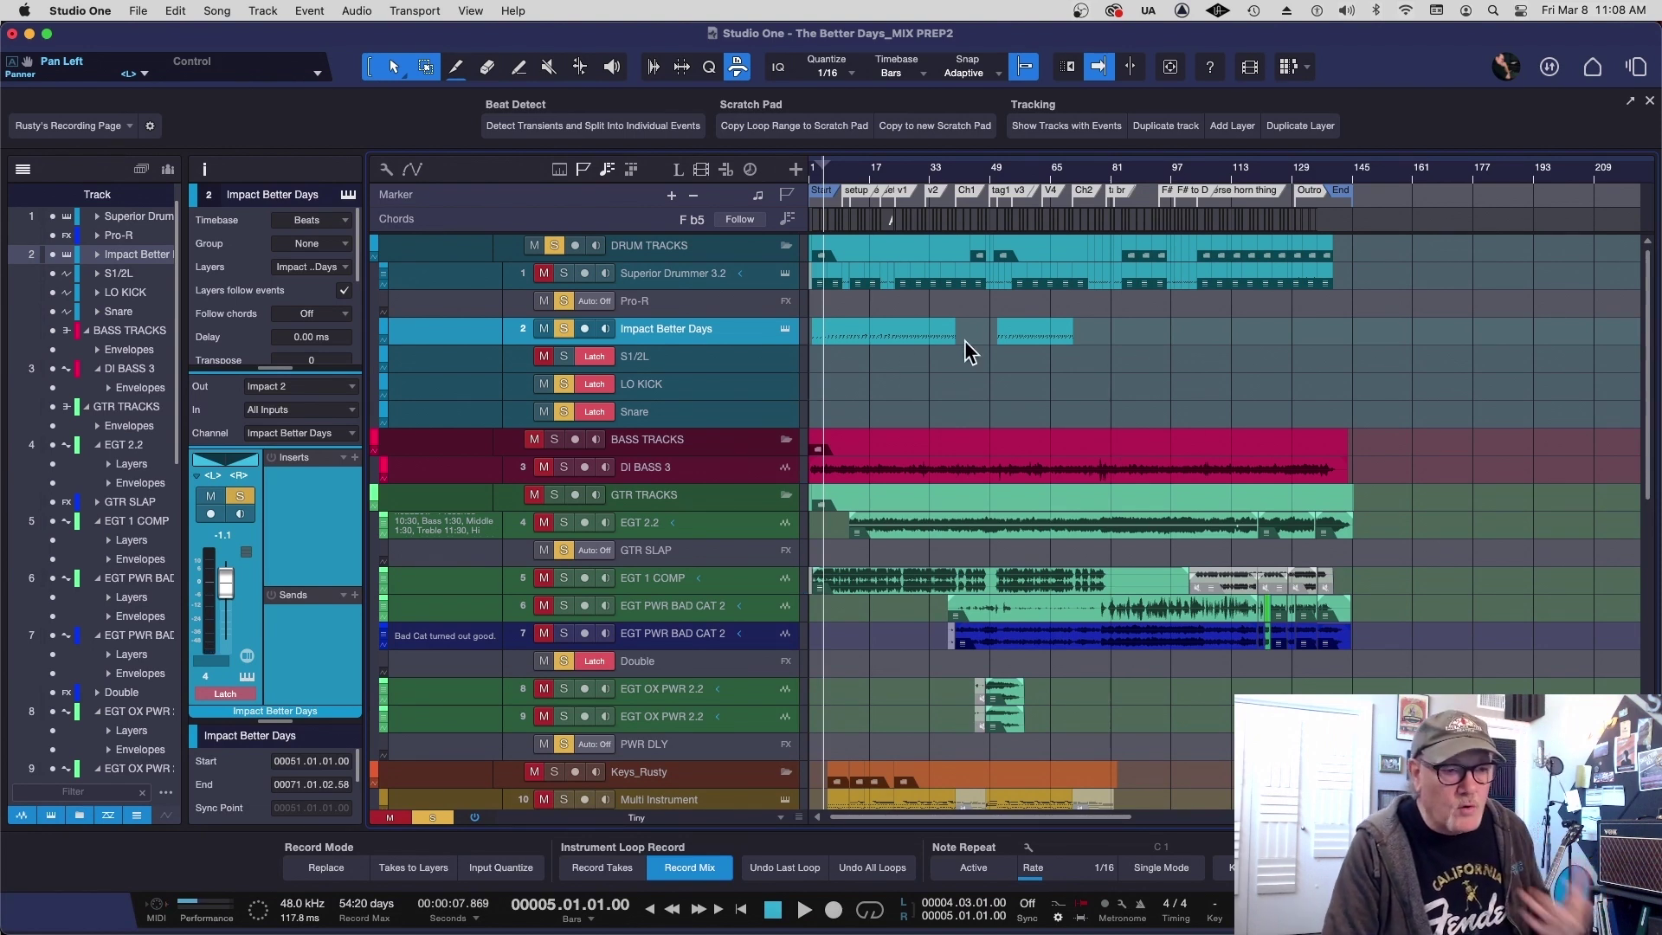
right_click(745, 337)
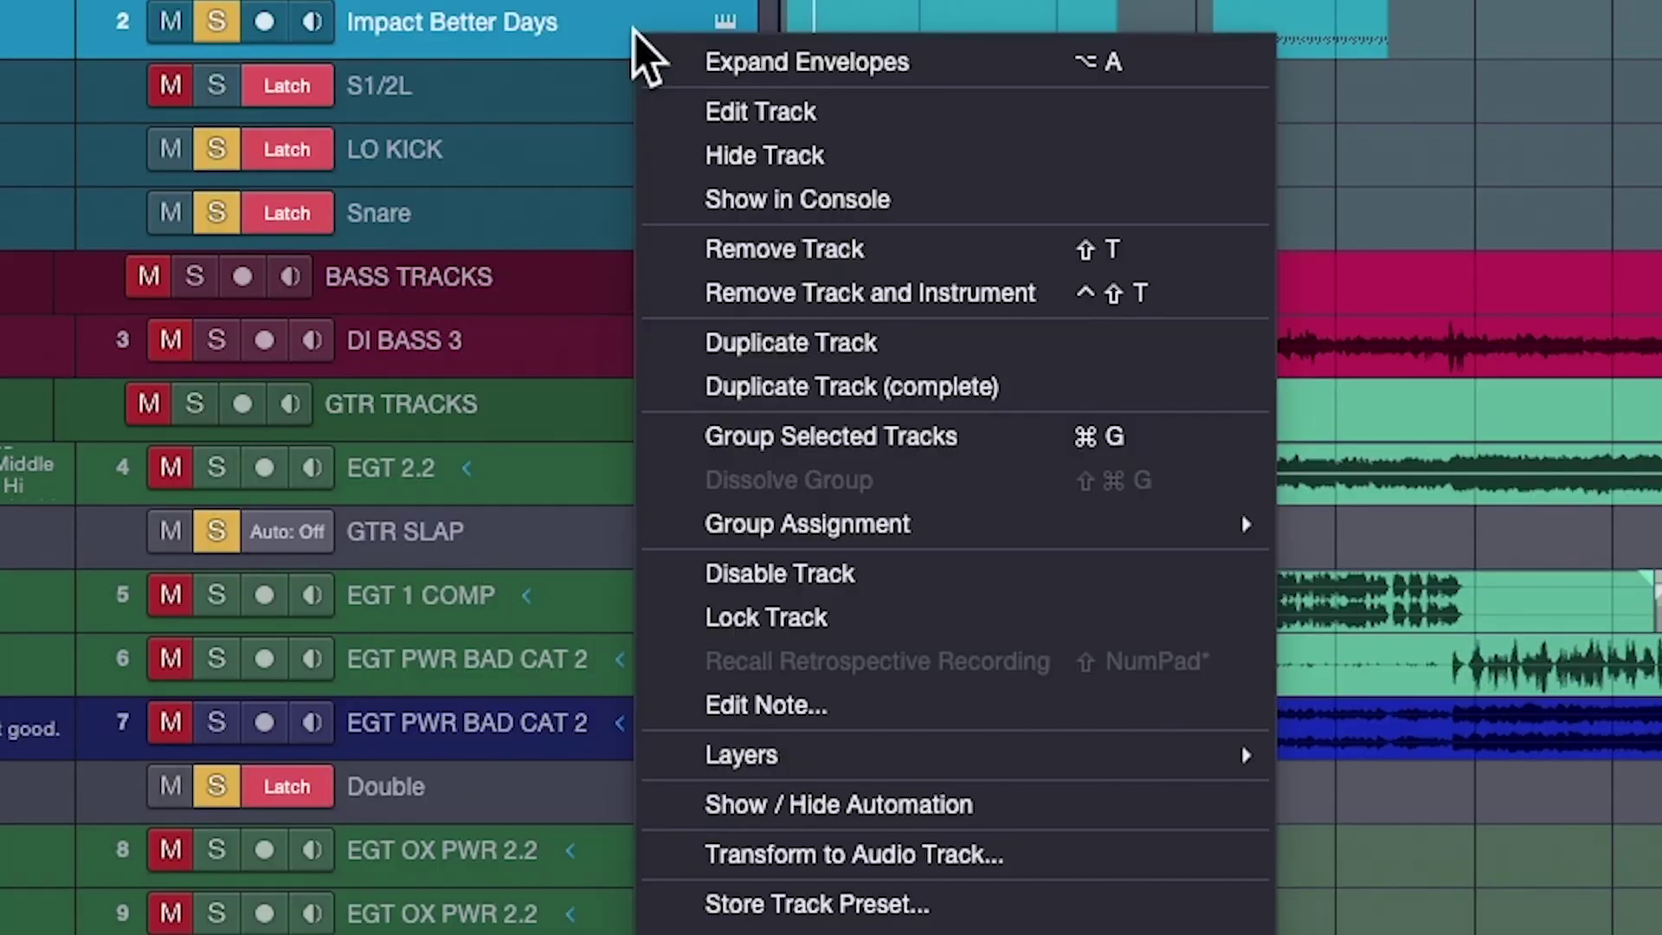
left_click(995, 853)
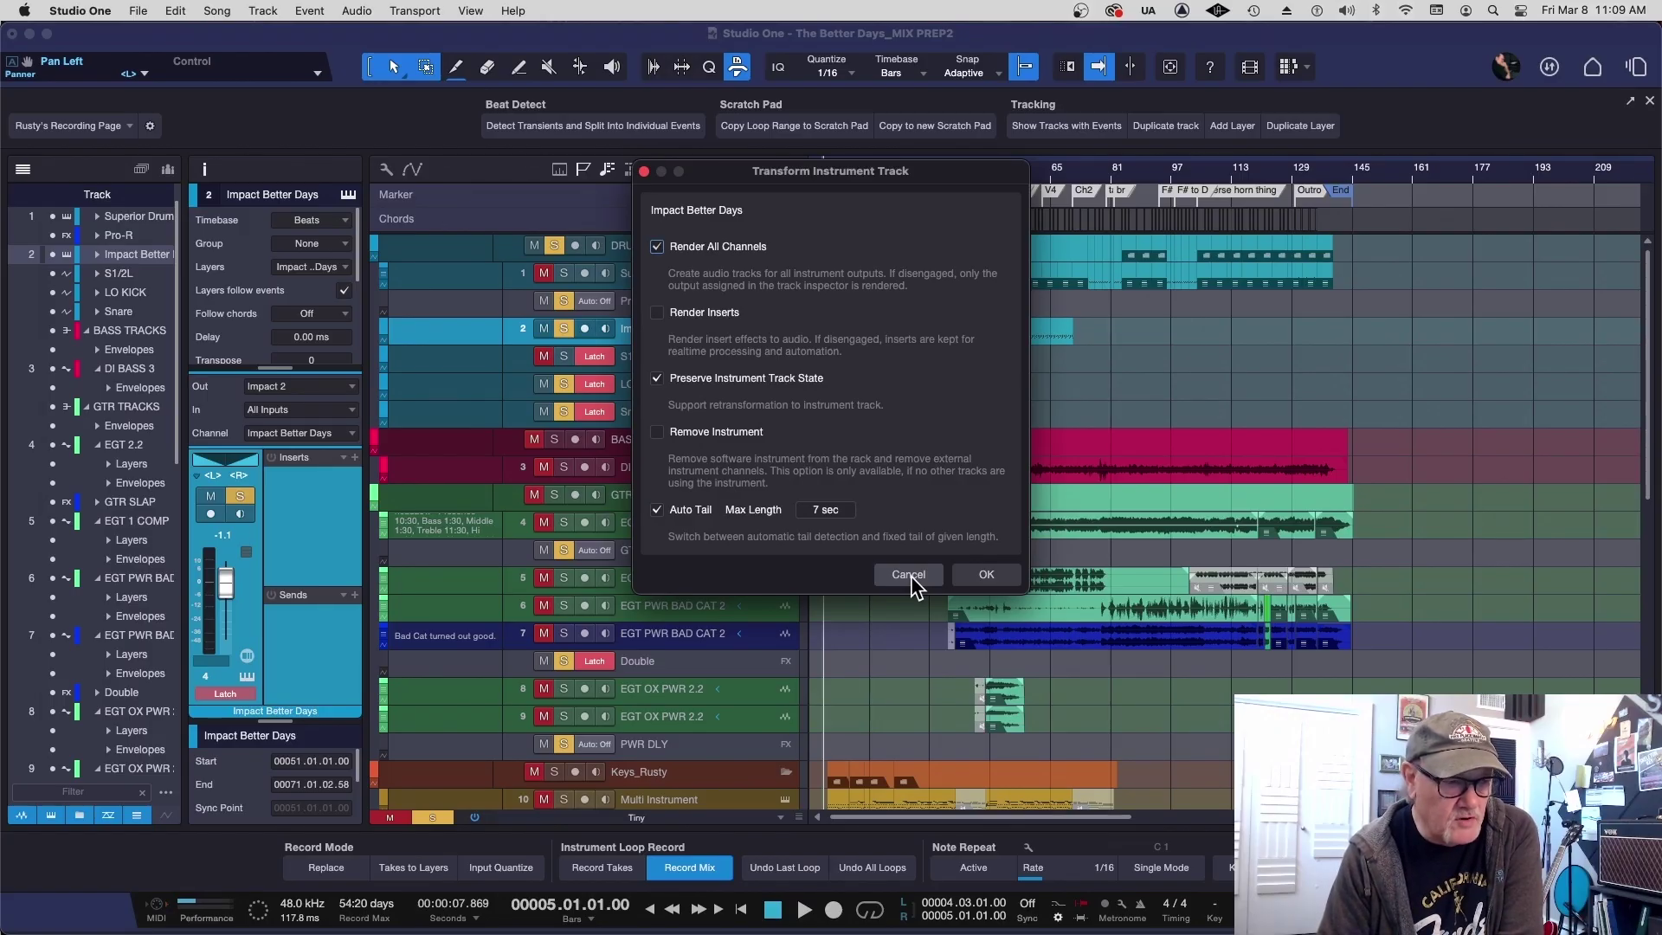
left_click(908, 574)
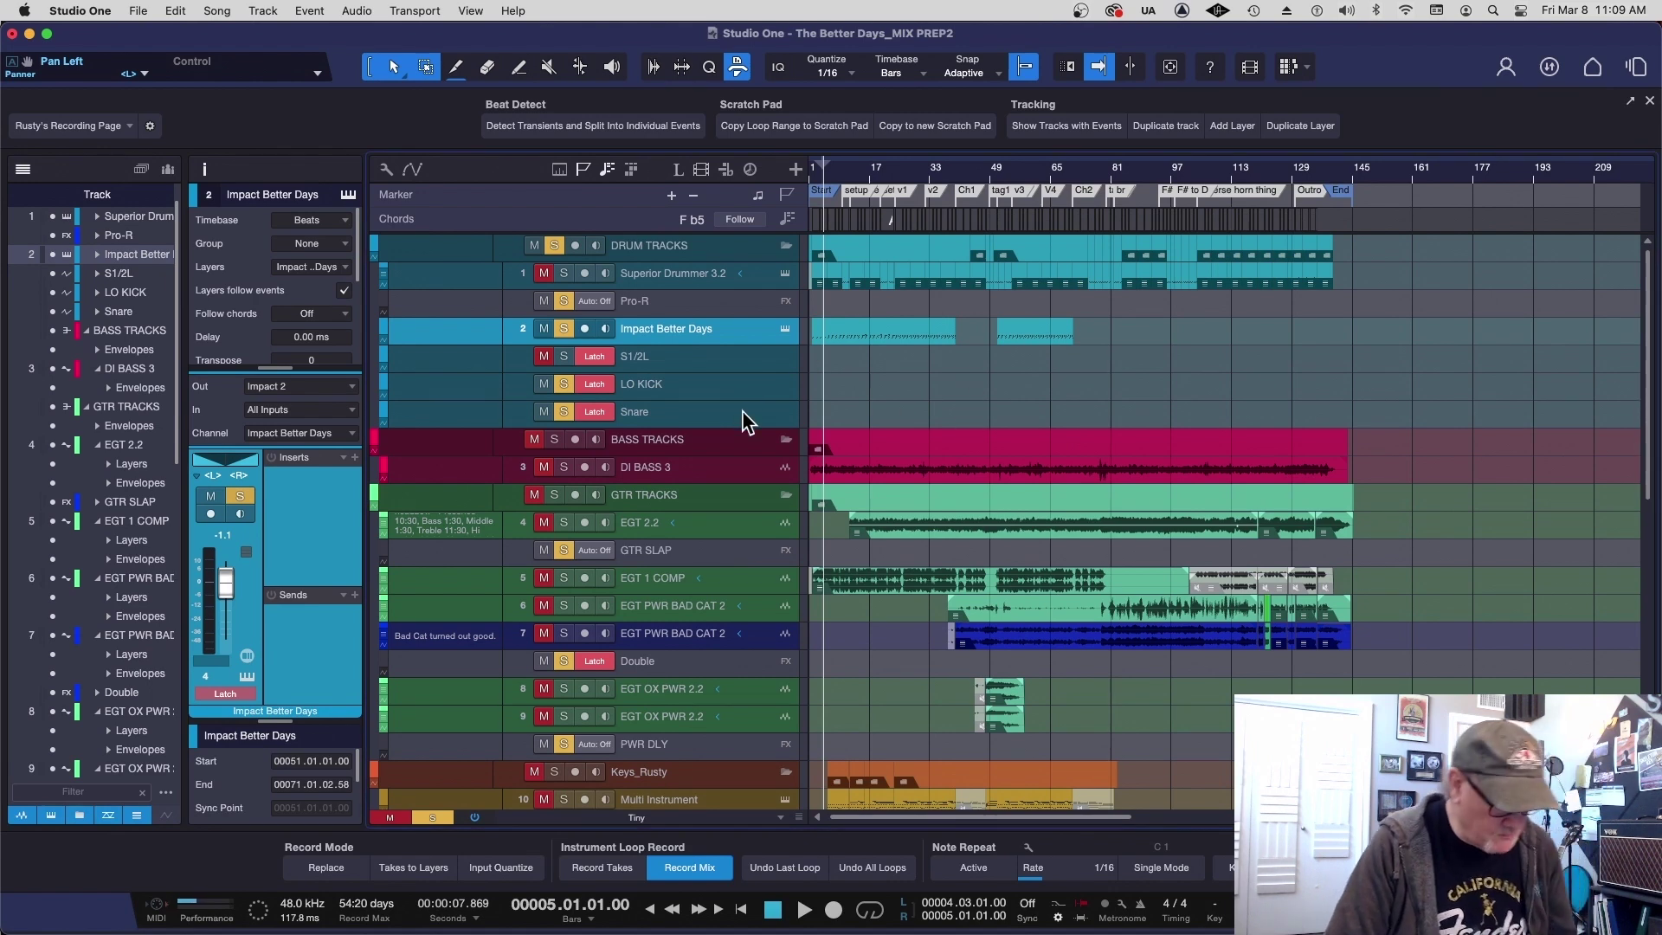
key("F3")
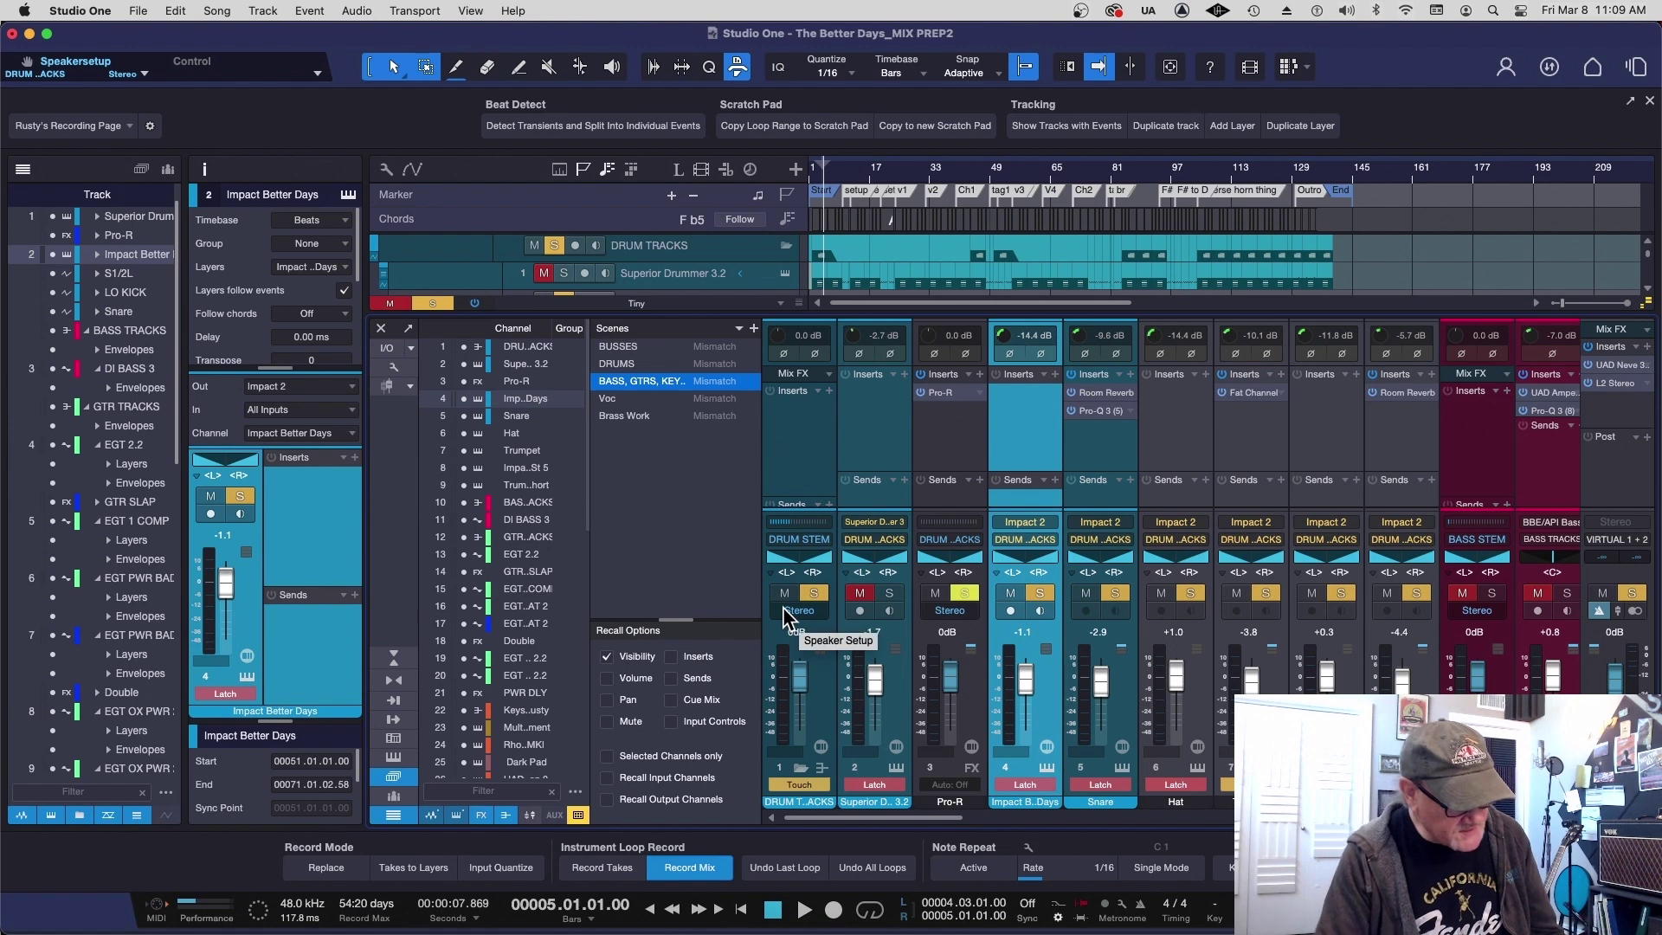
key("F3")
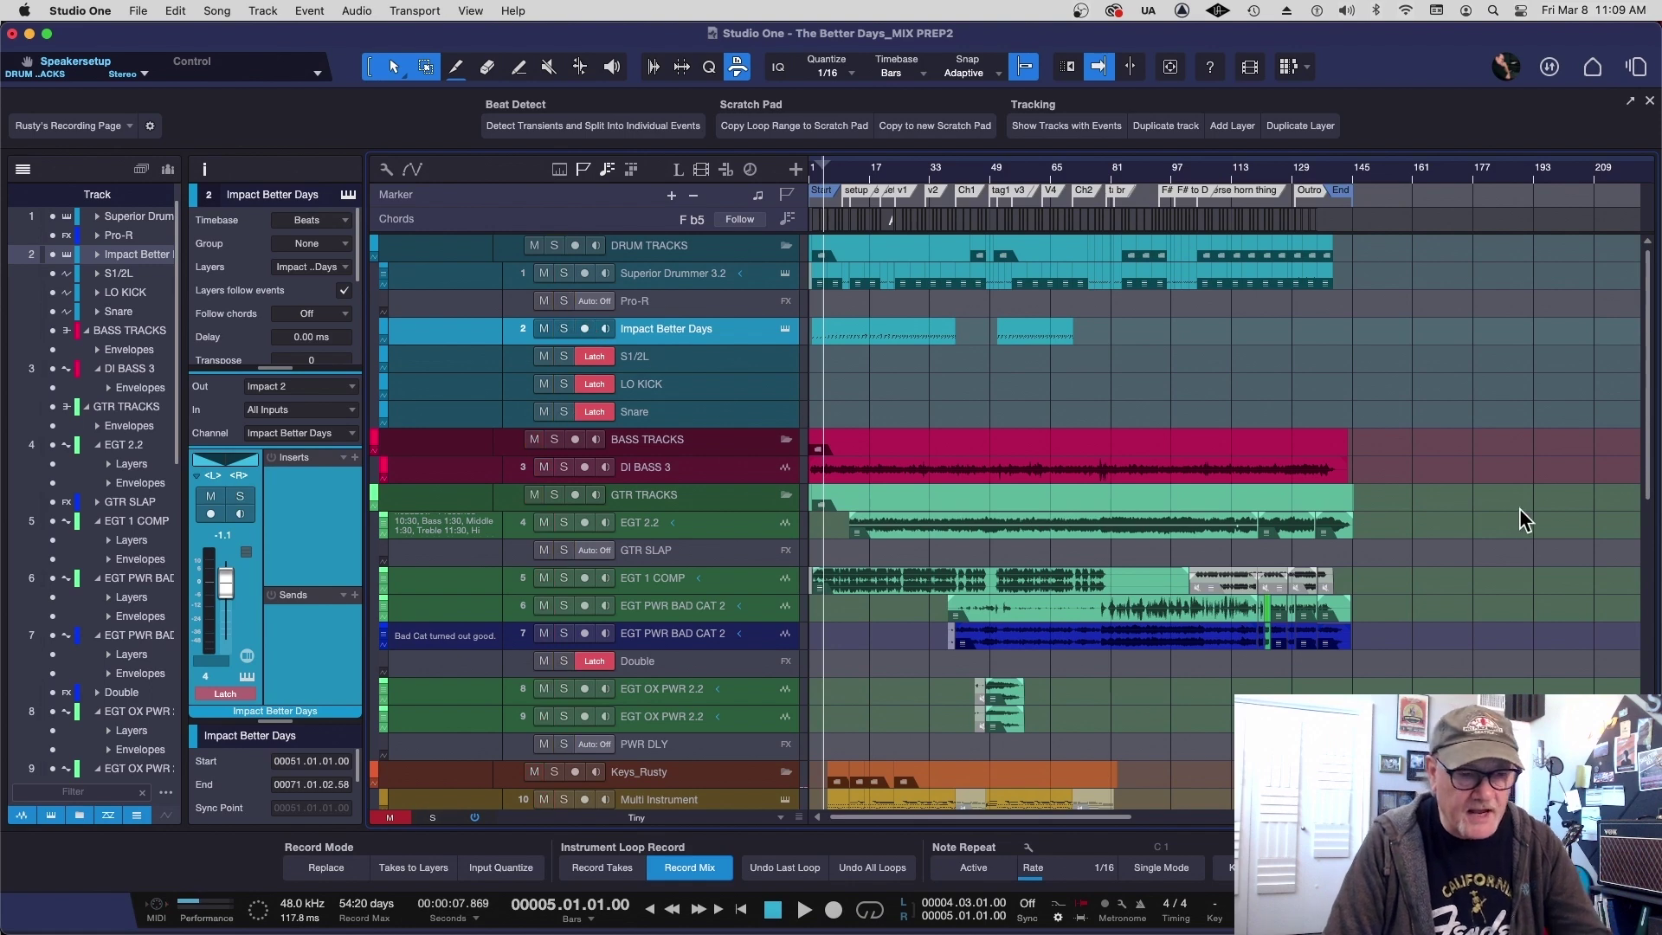
scroll(1492, 505, "down", 10)
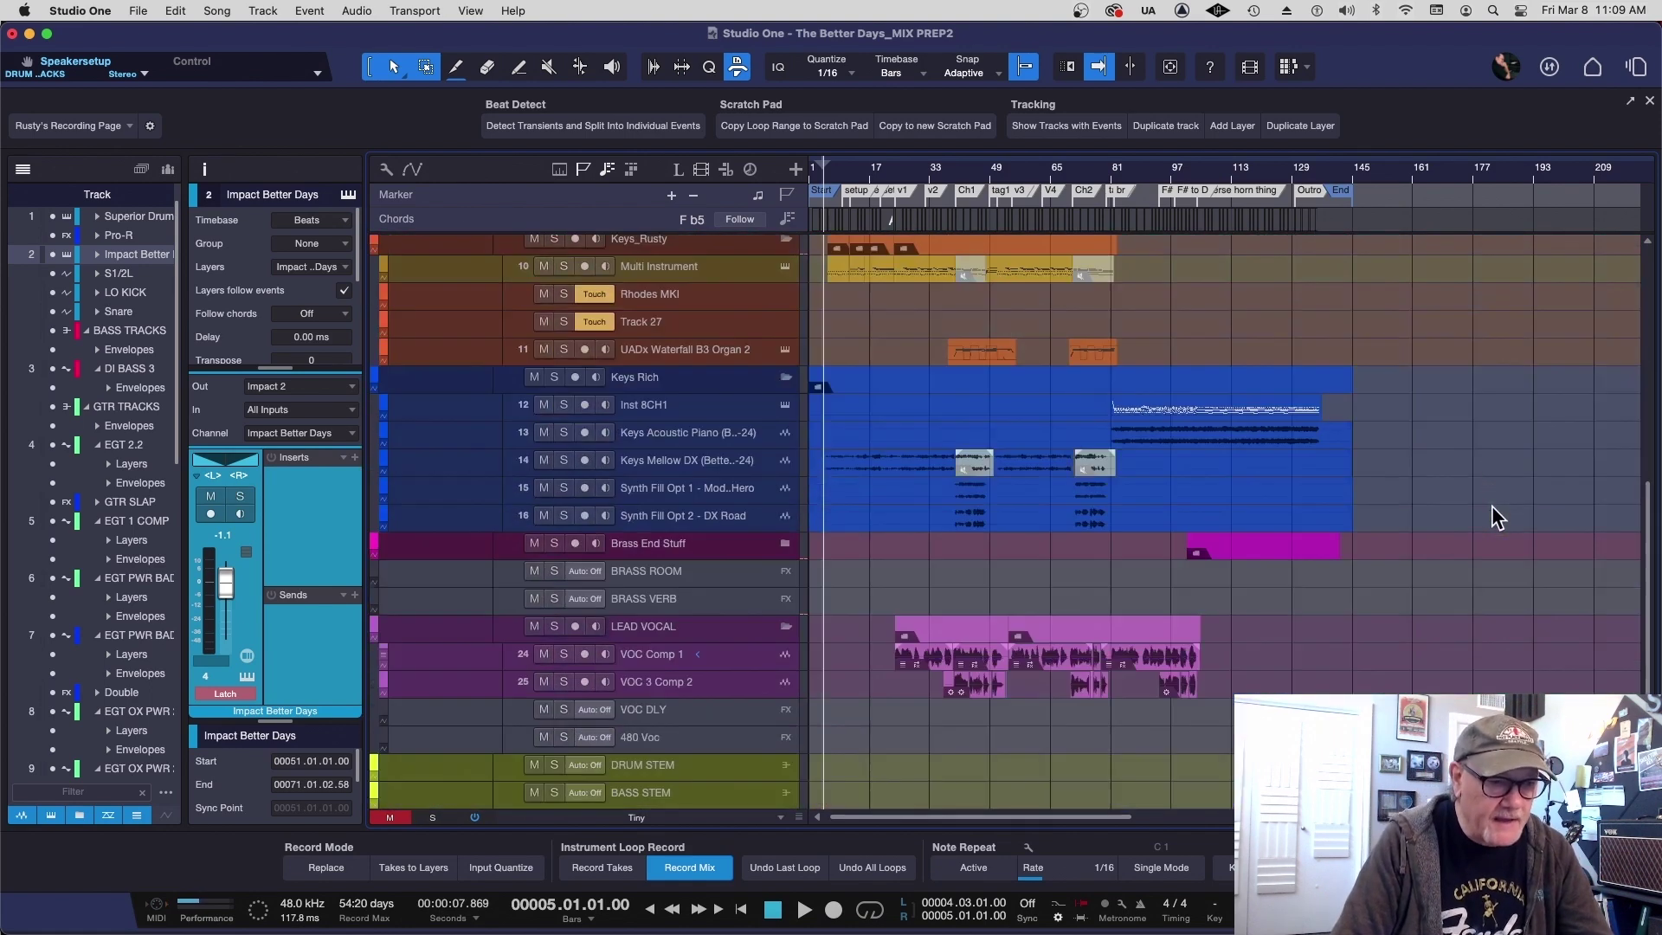
Solo the Multi Instrument track, play the keys, and turn down the Rhodes MKI channel.
scroll(1492, 506, "up", 5)
left_click(735, 411)
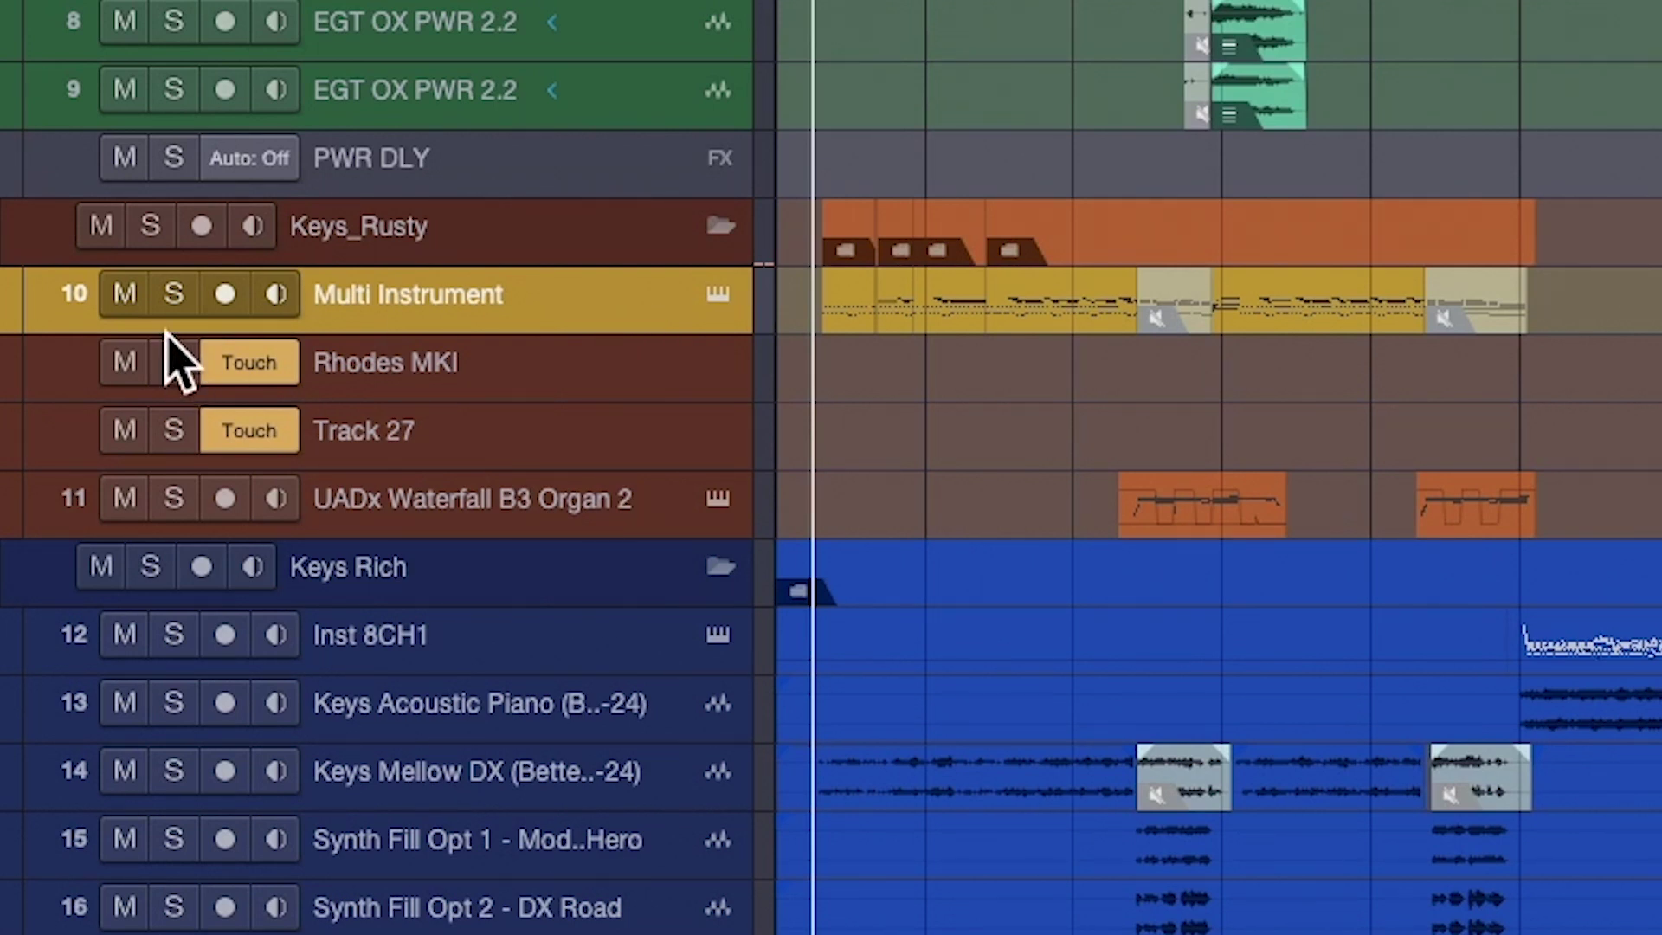
left_click(174, 294)
key("space")
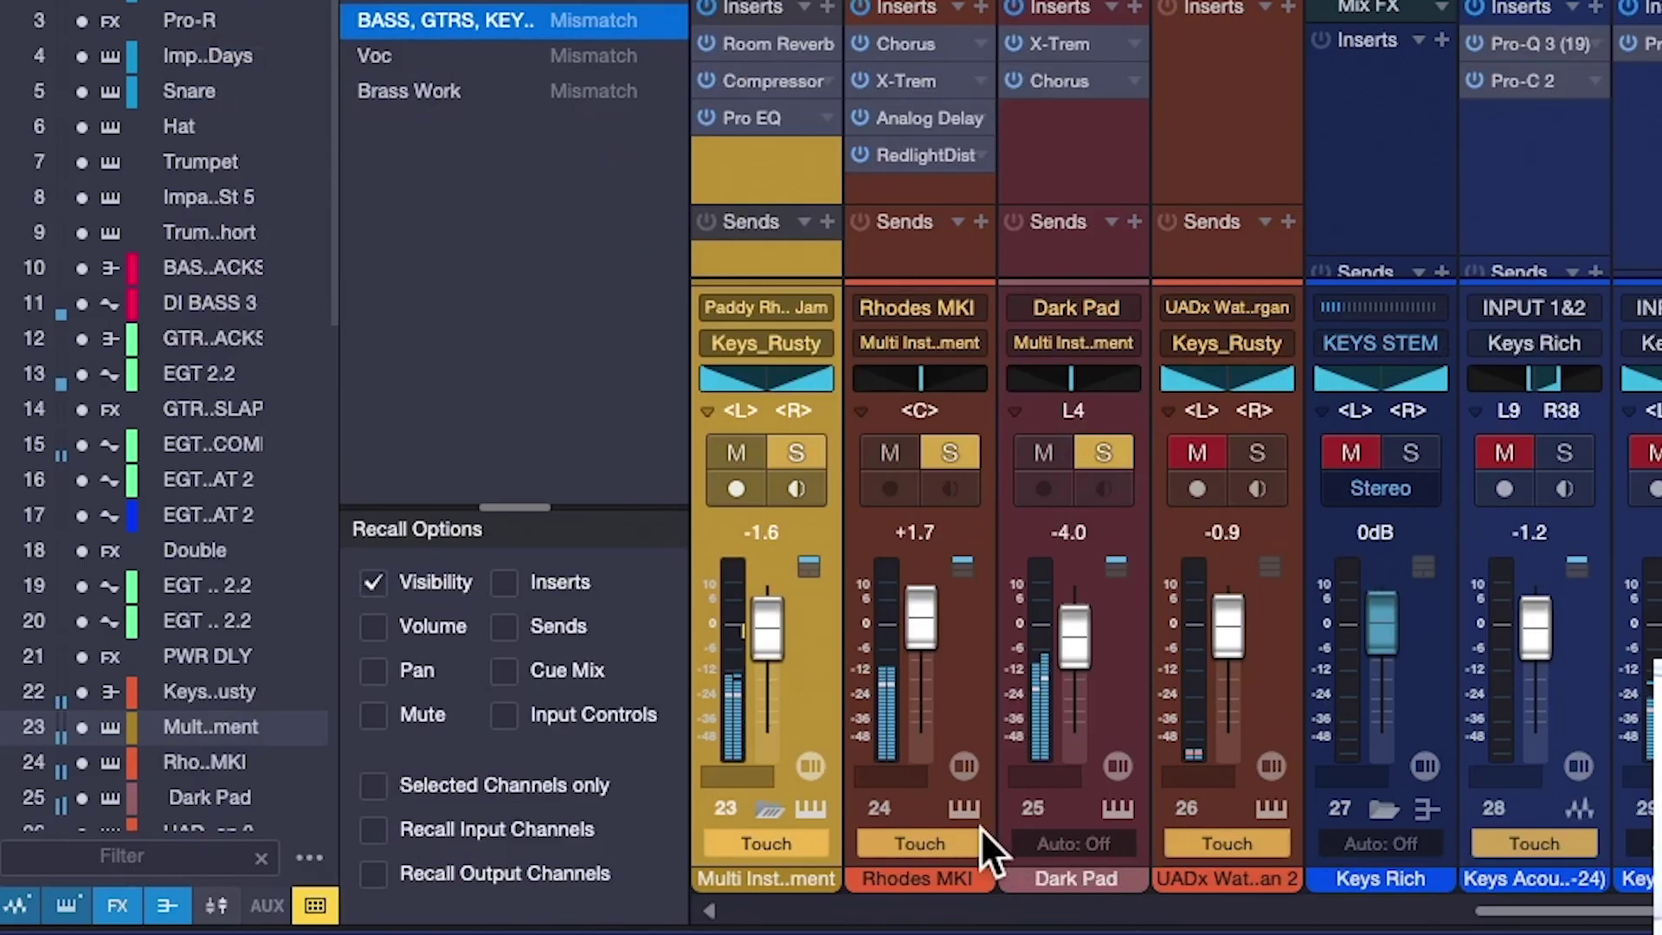
left_click_drag(921, 615, 942, 675)
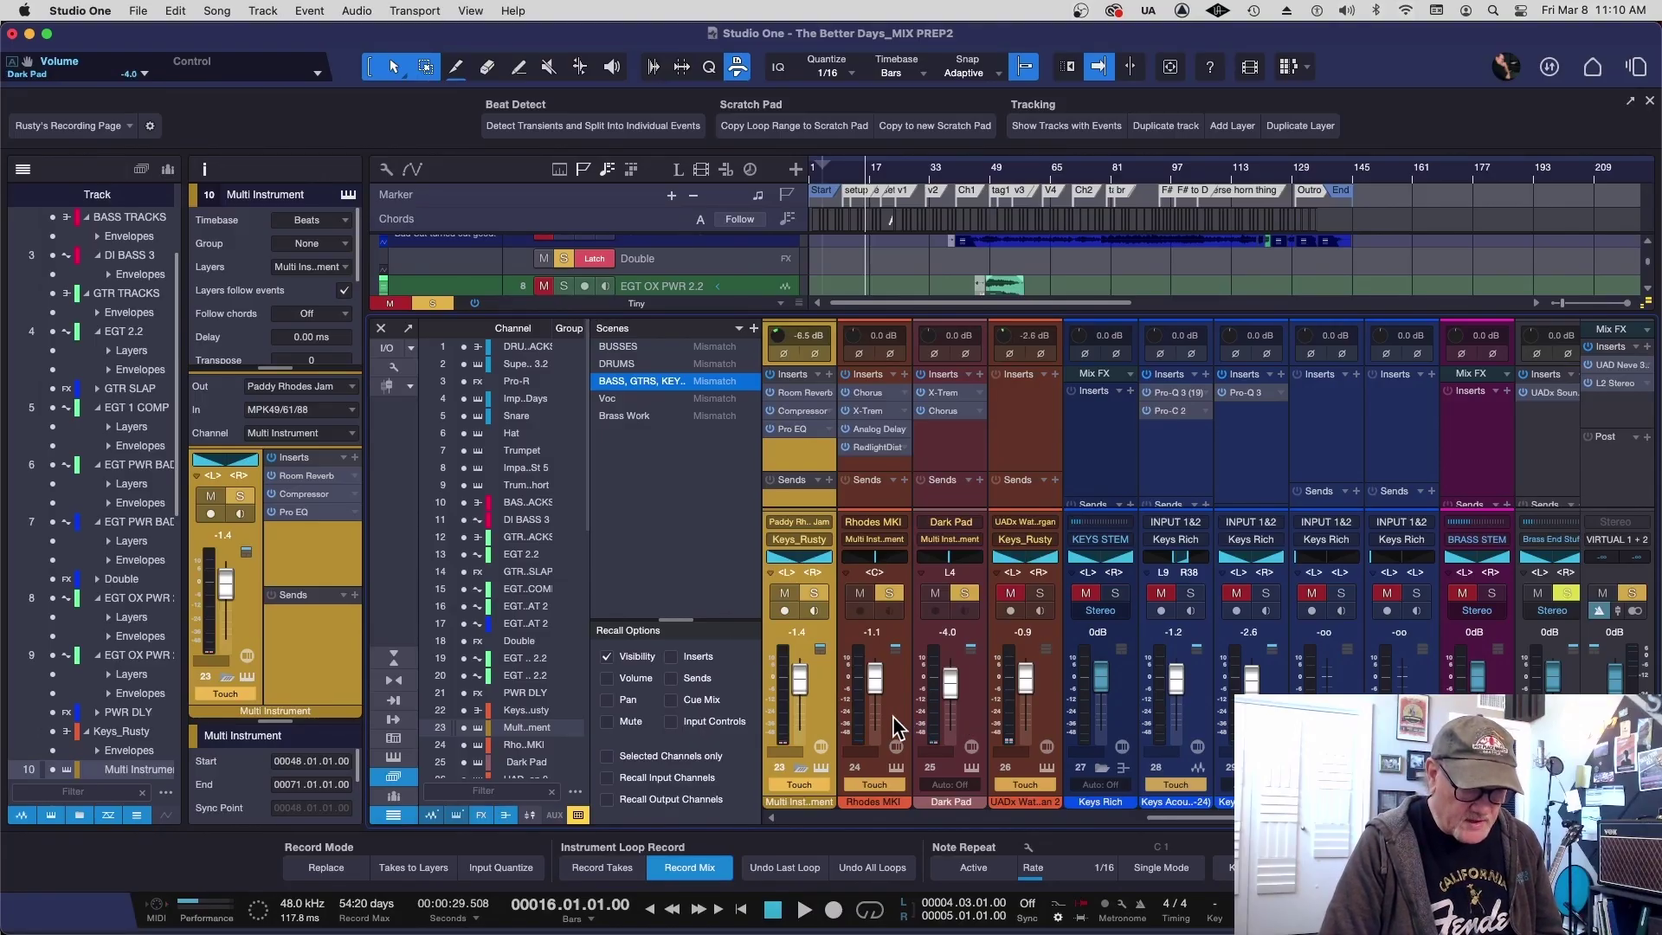
Check the Rhodes MKI and Paddy Rhodes Jam editors, hide the mixer, and open Multi Instrument's options.
left_click(897, 766)
left_click(896, 766)
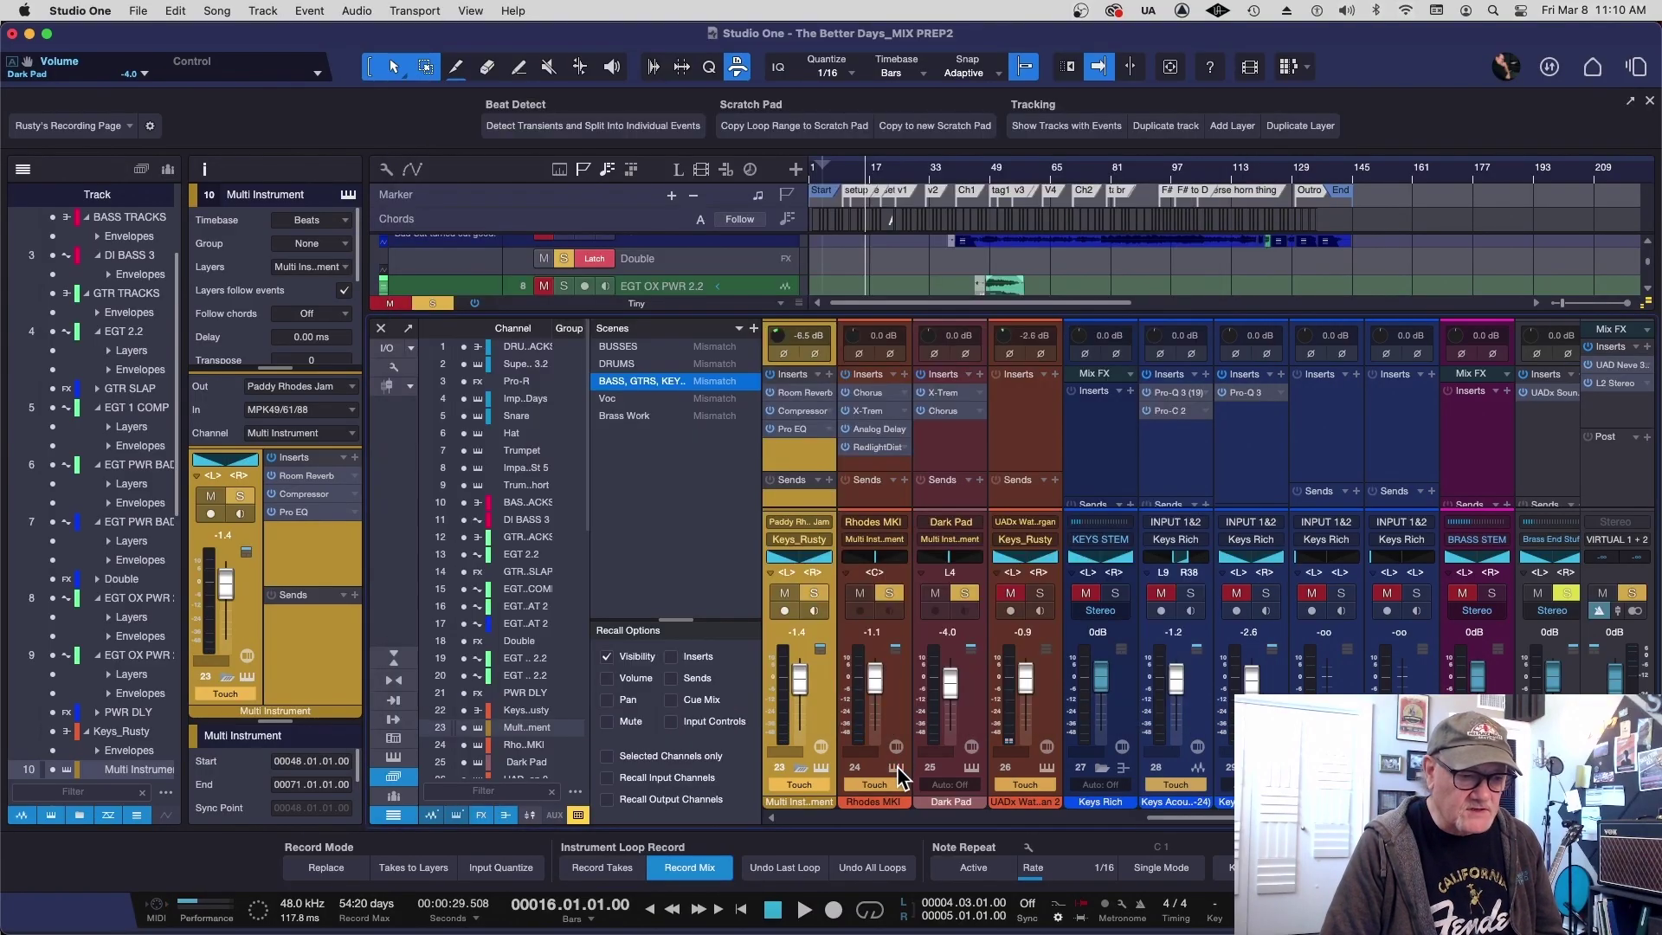
left_click(971, 767)
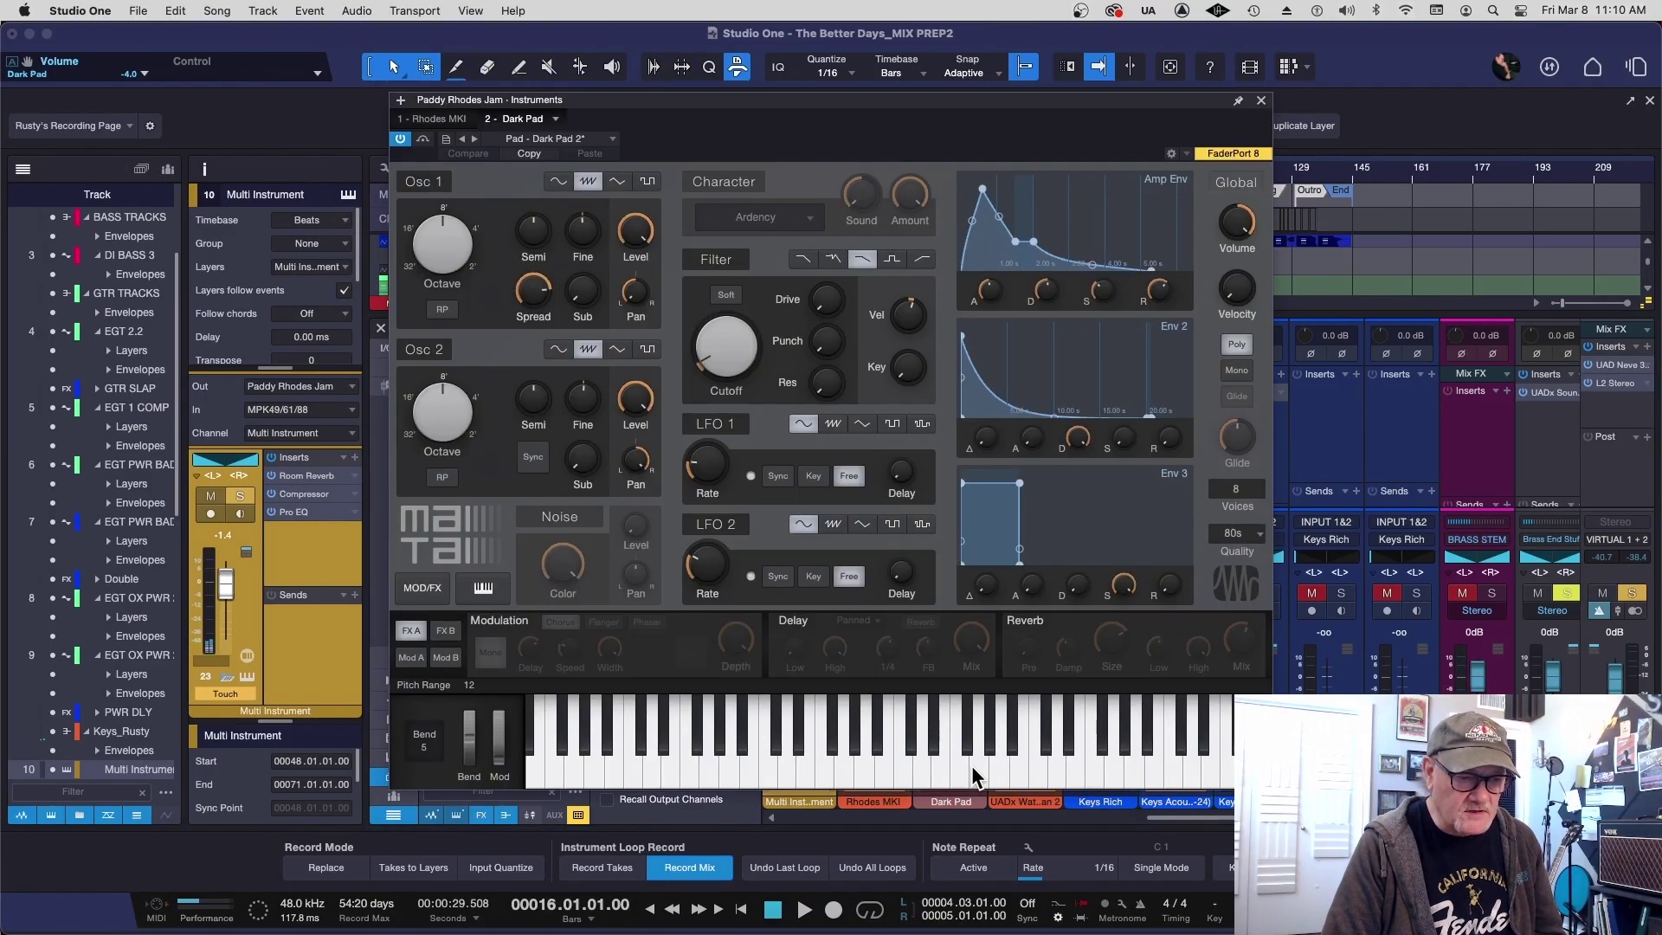
left_click(1262, 101)
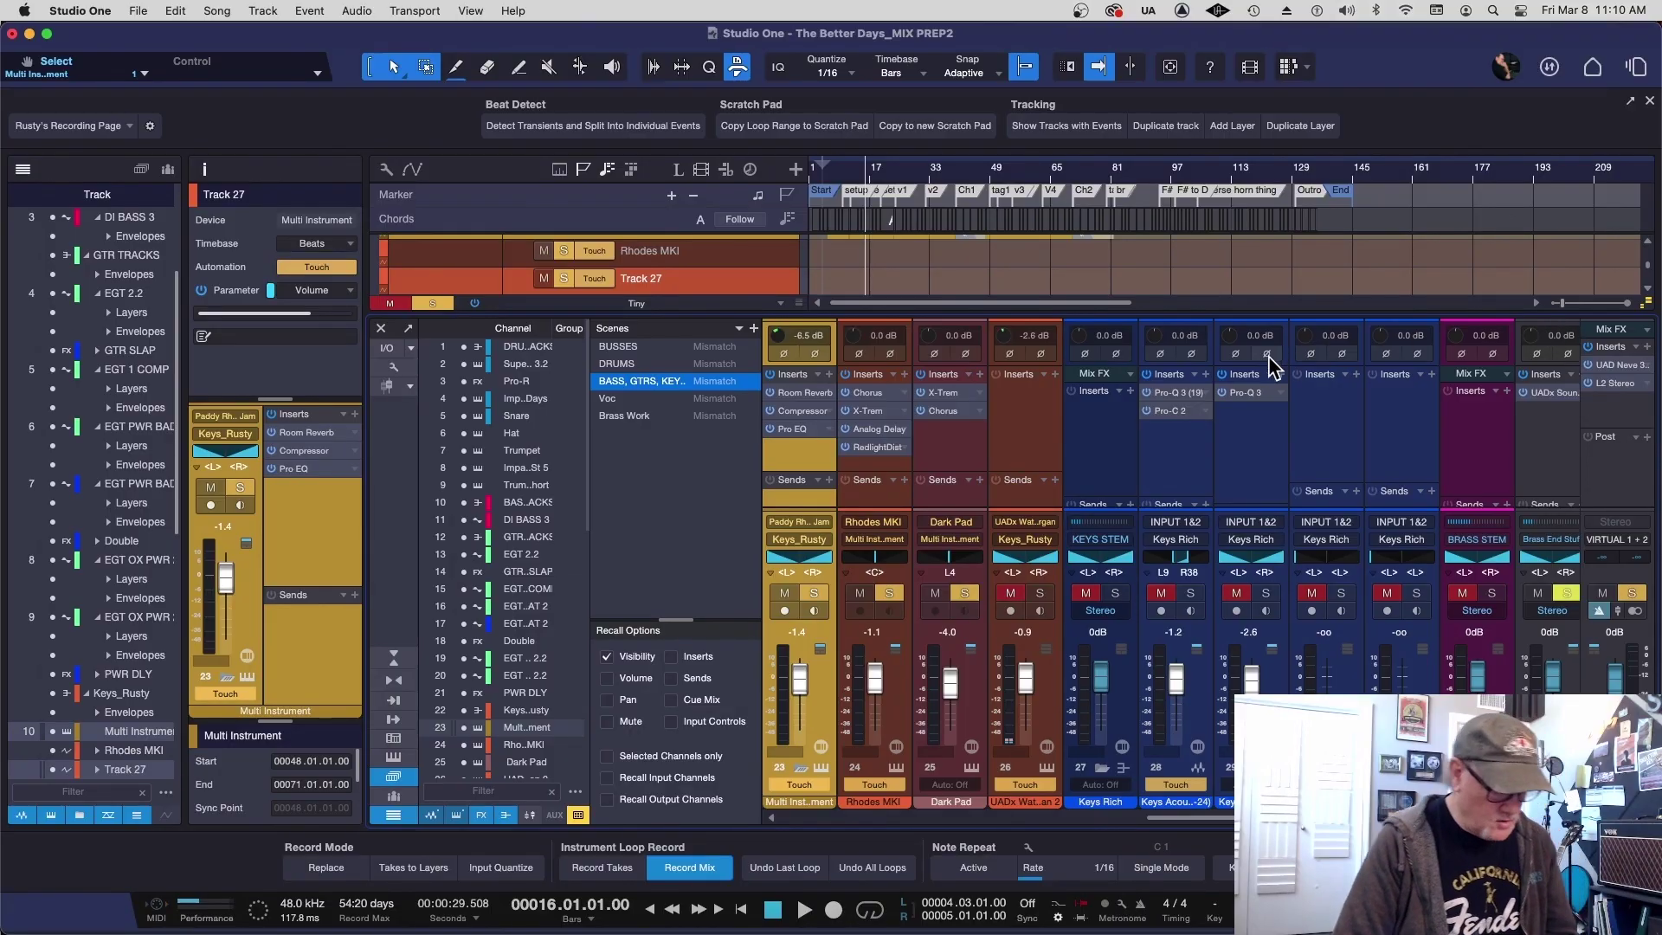
key("F3")
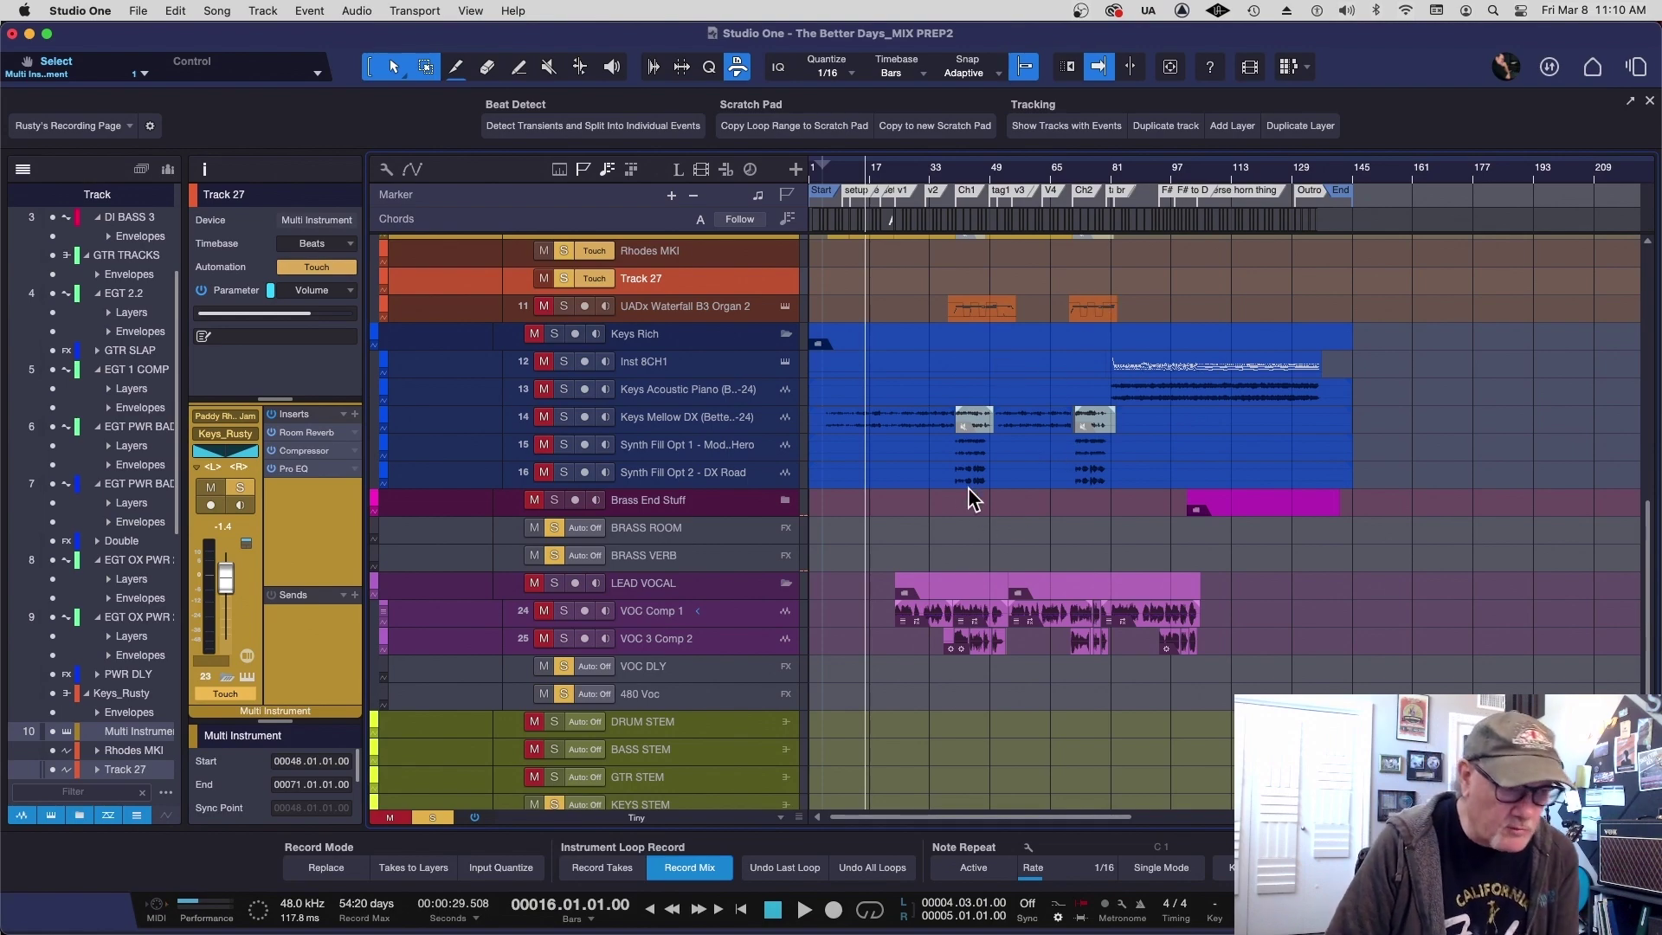
scroll(779, 449, "up", 3)
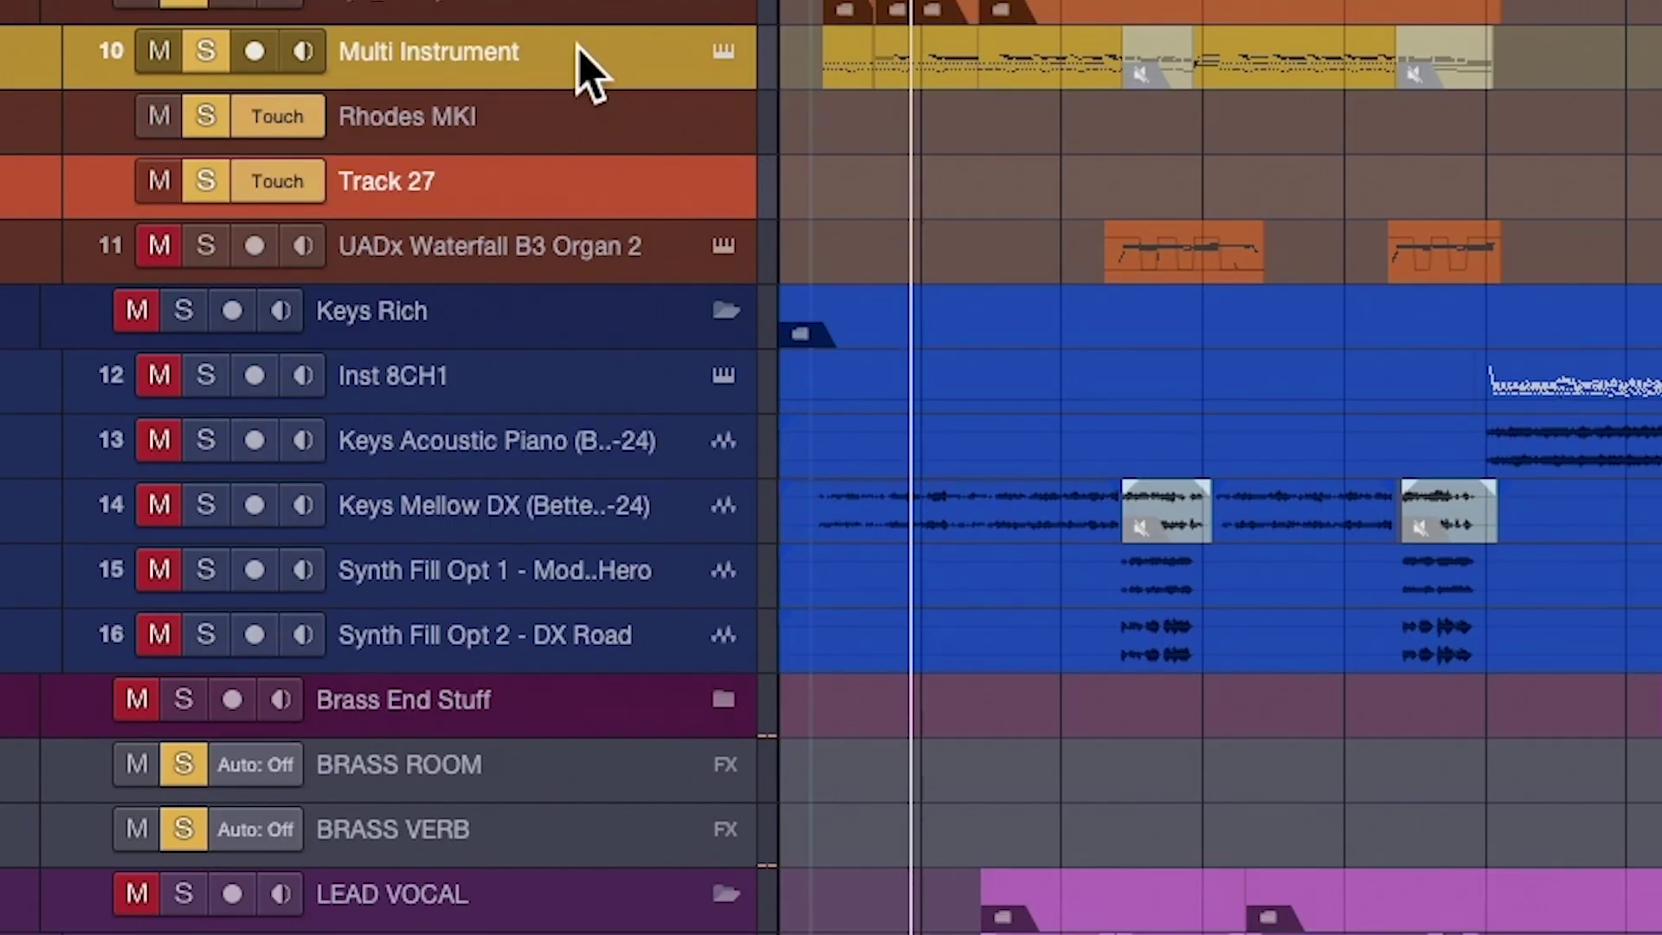
right_click(588, 69)
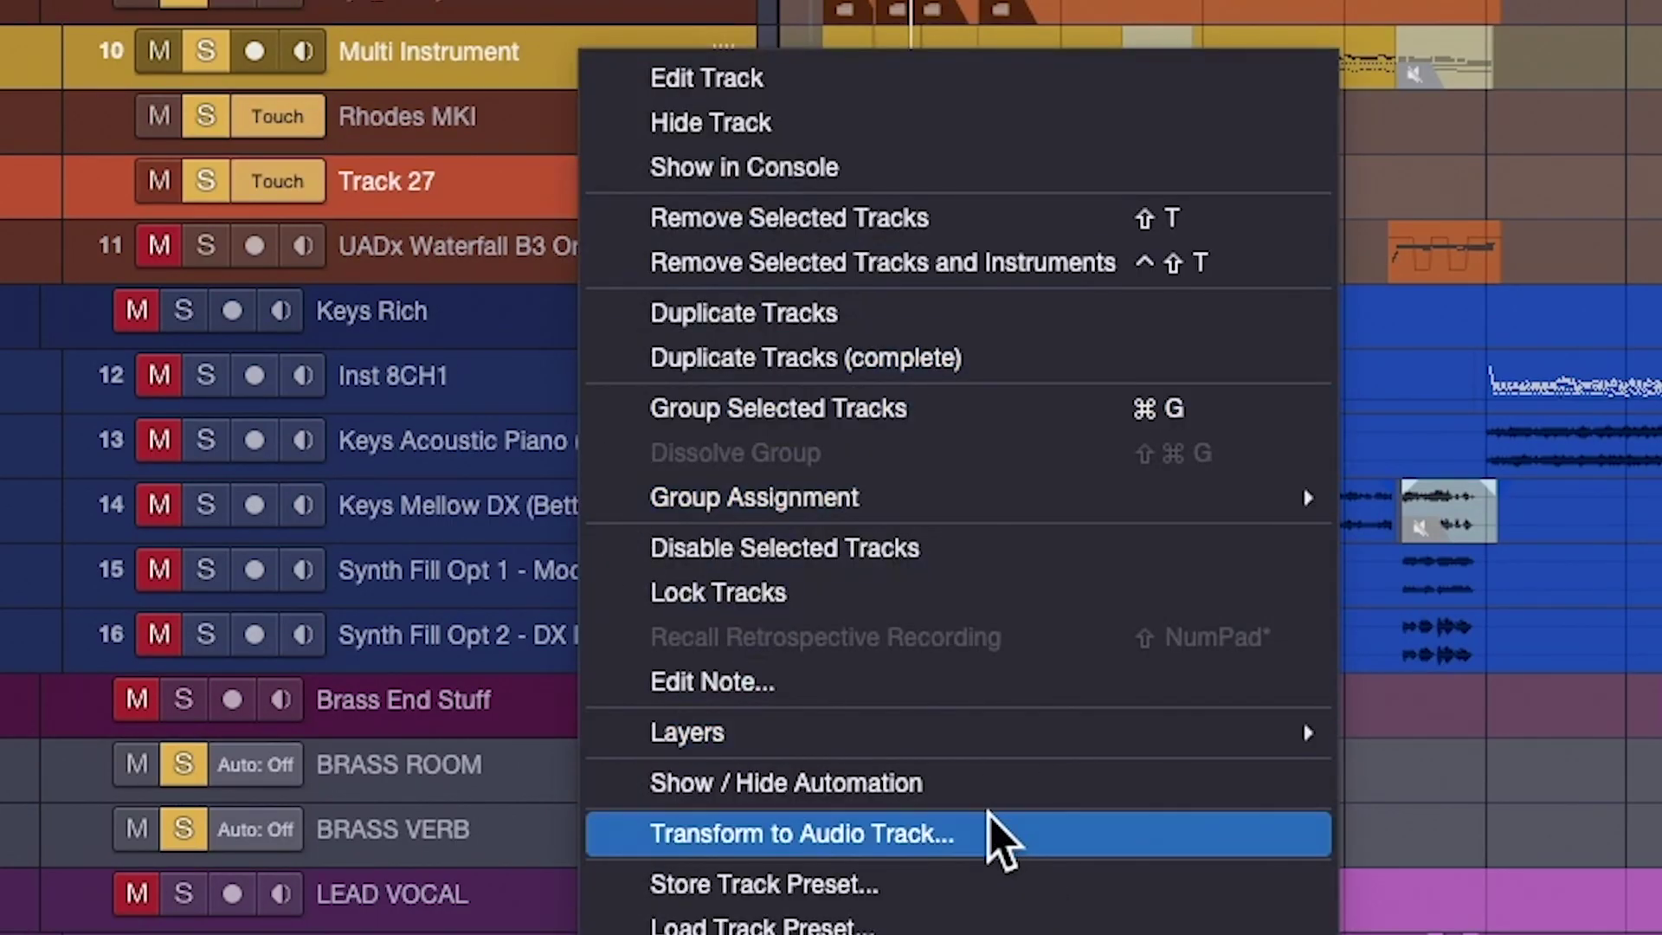
Open Transform to Audio Track for Multi Instrument, tick Render All Channels, then cancel.
left_click(987, 837)
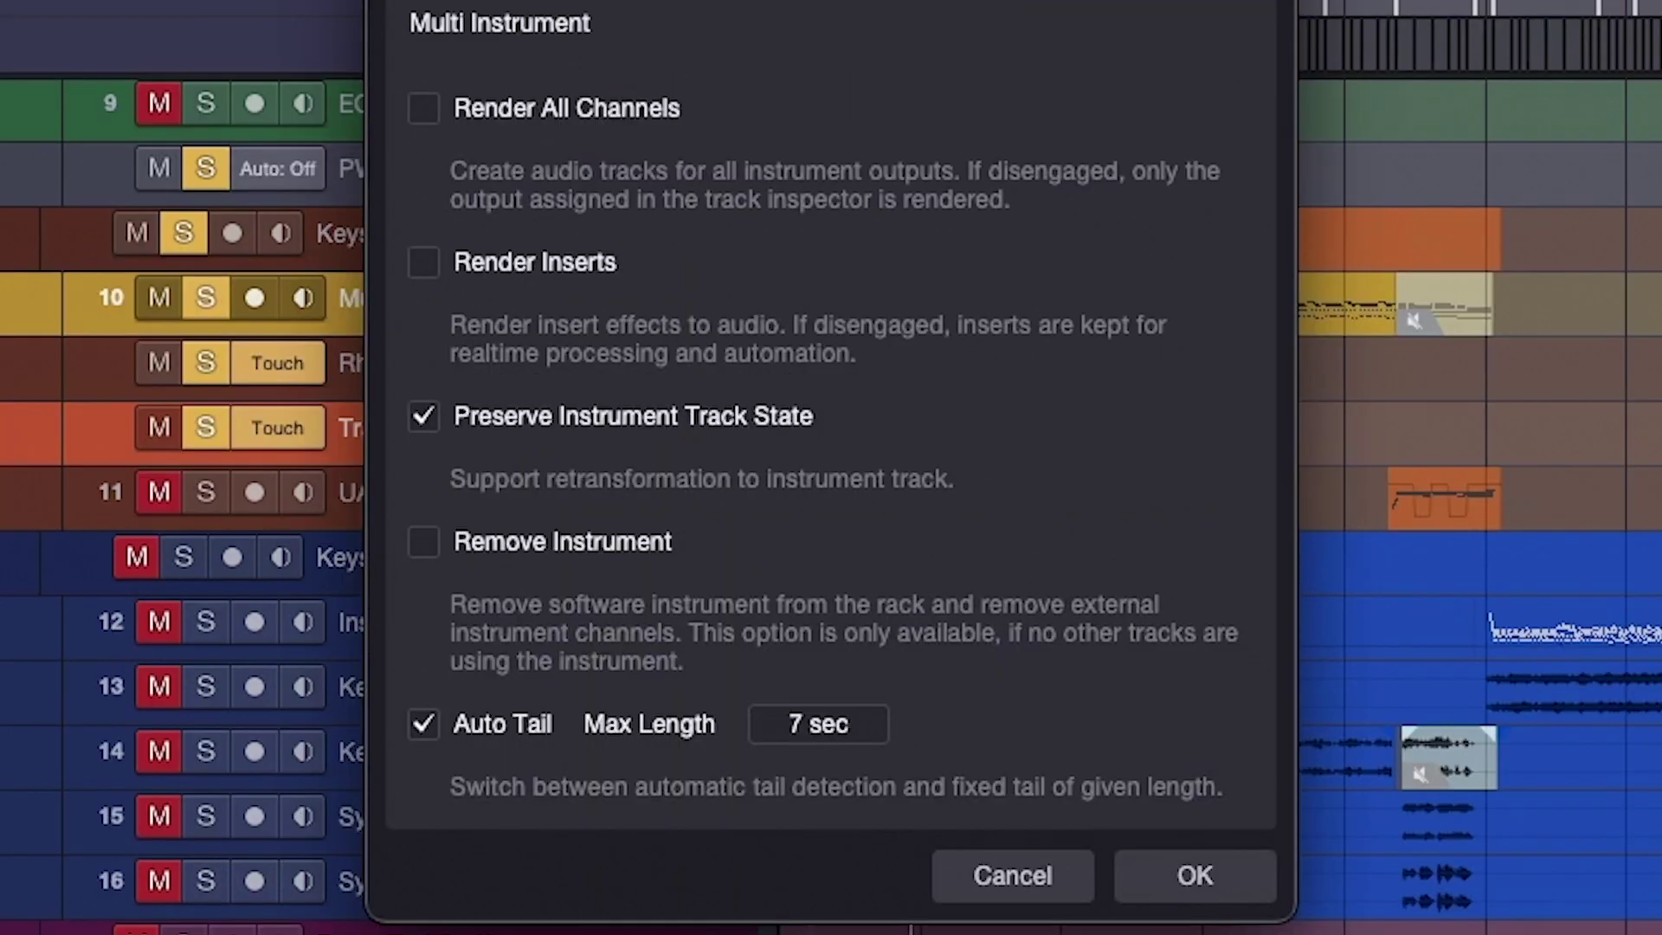
left_click(424, 110)
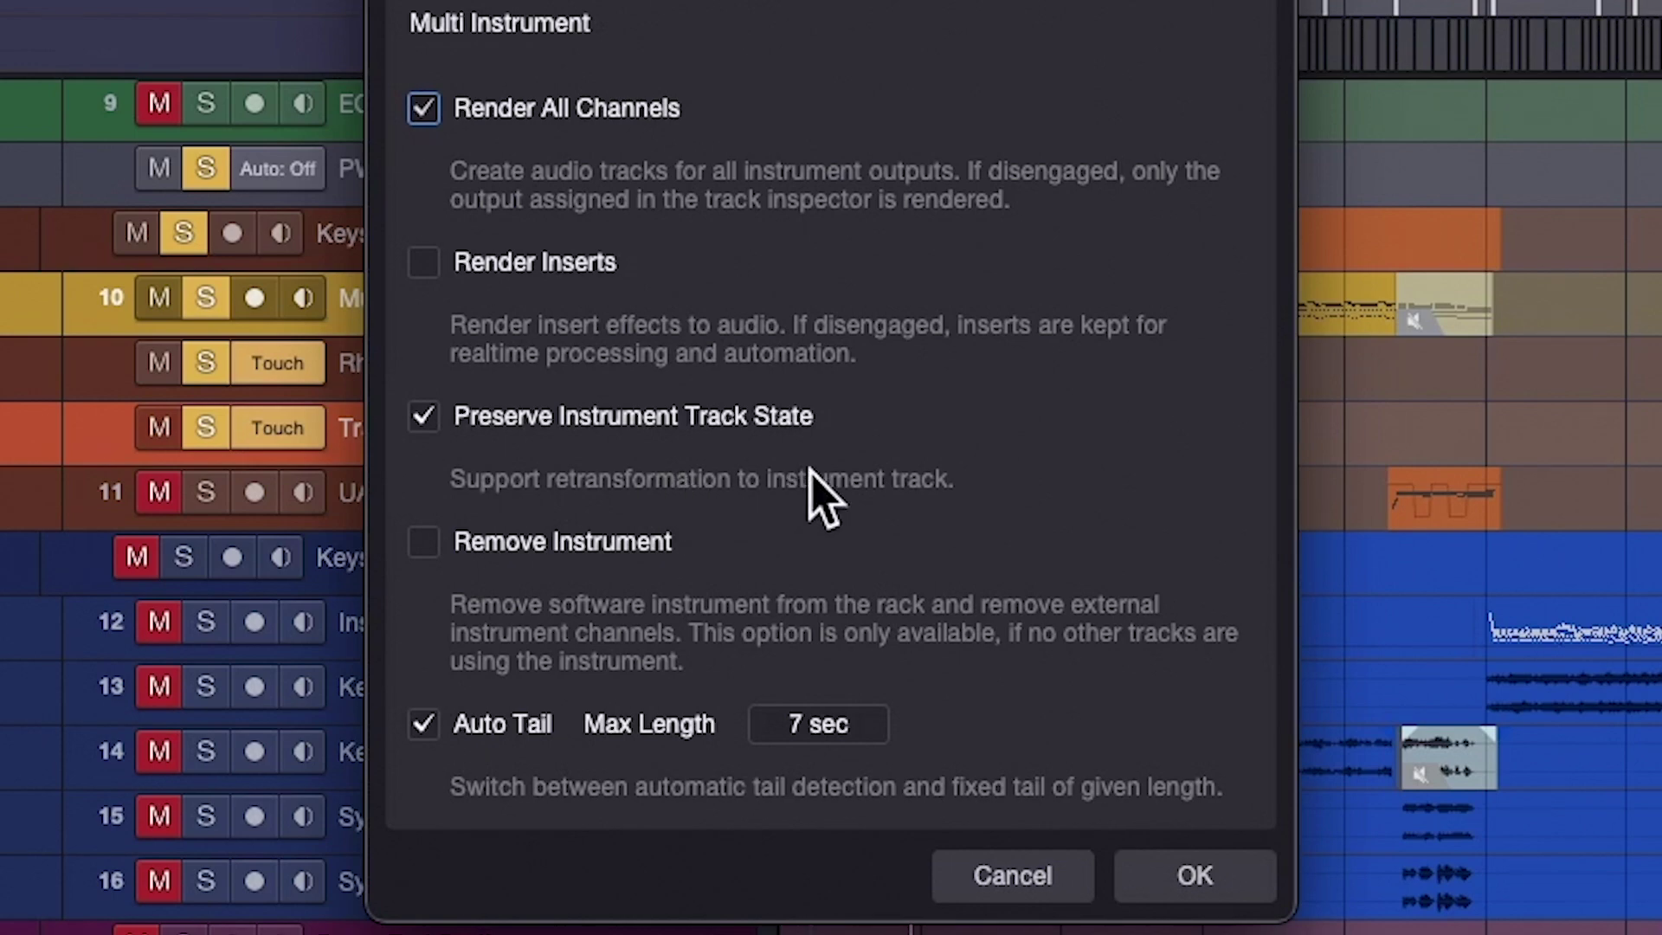
left_click(981, 876)
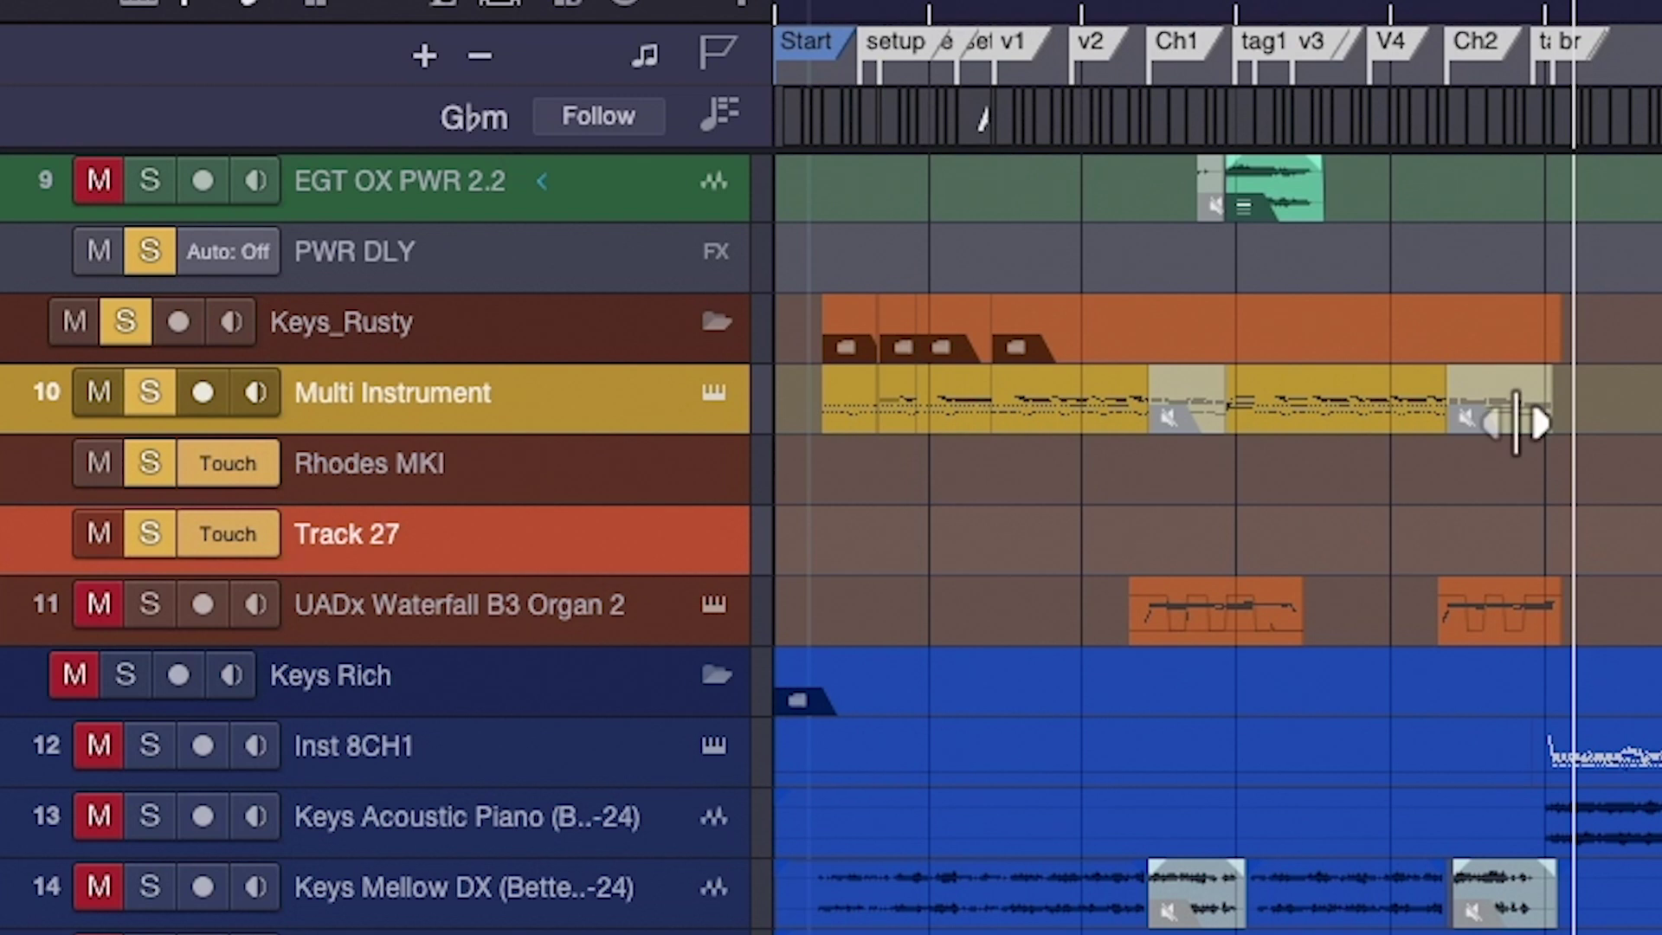
Enlarge the Multi Instrument track and delete its last short event near bar 110.
left_click_drag(586, 432, 575, 634)
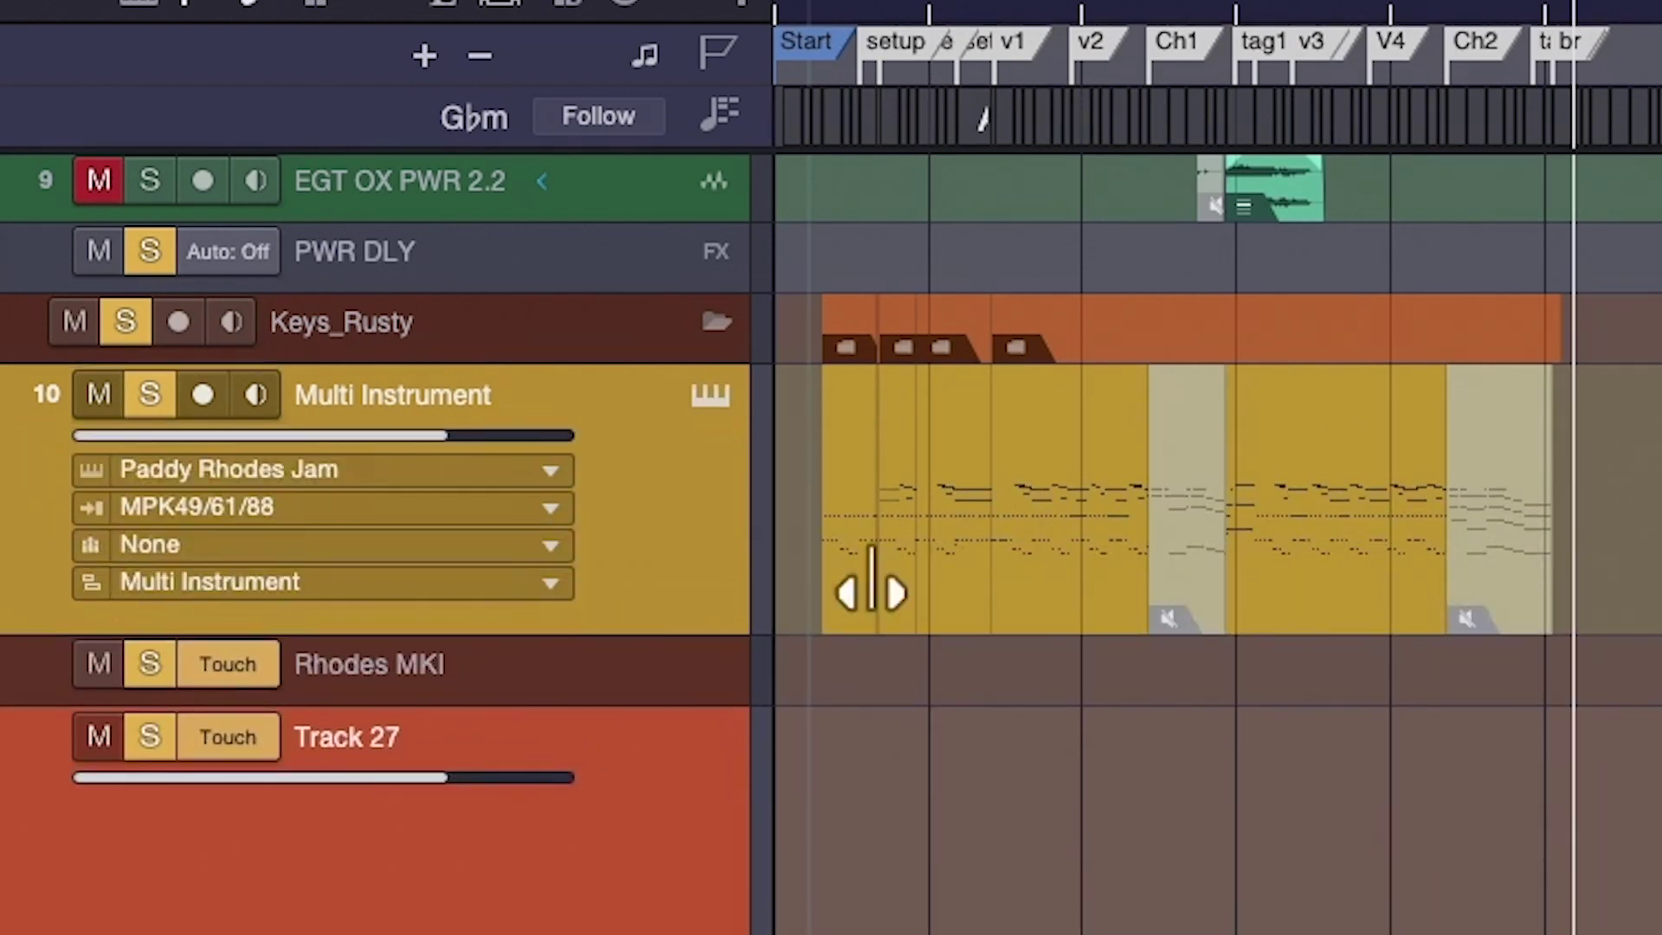
left_click(691, 549)
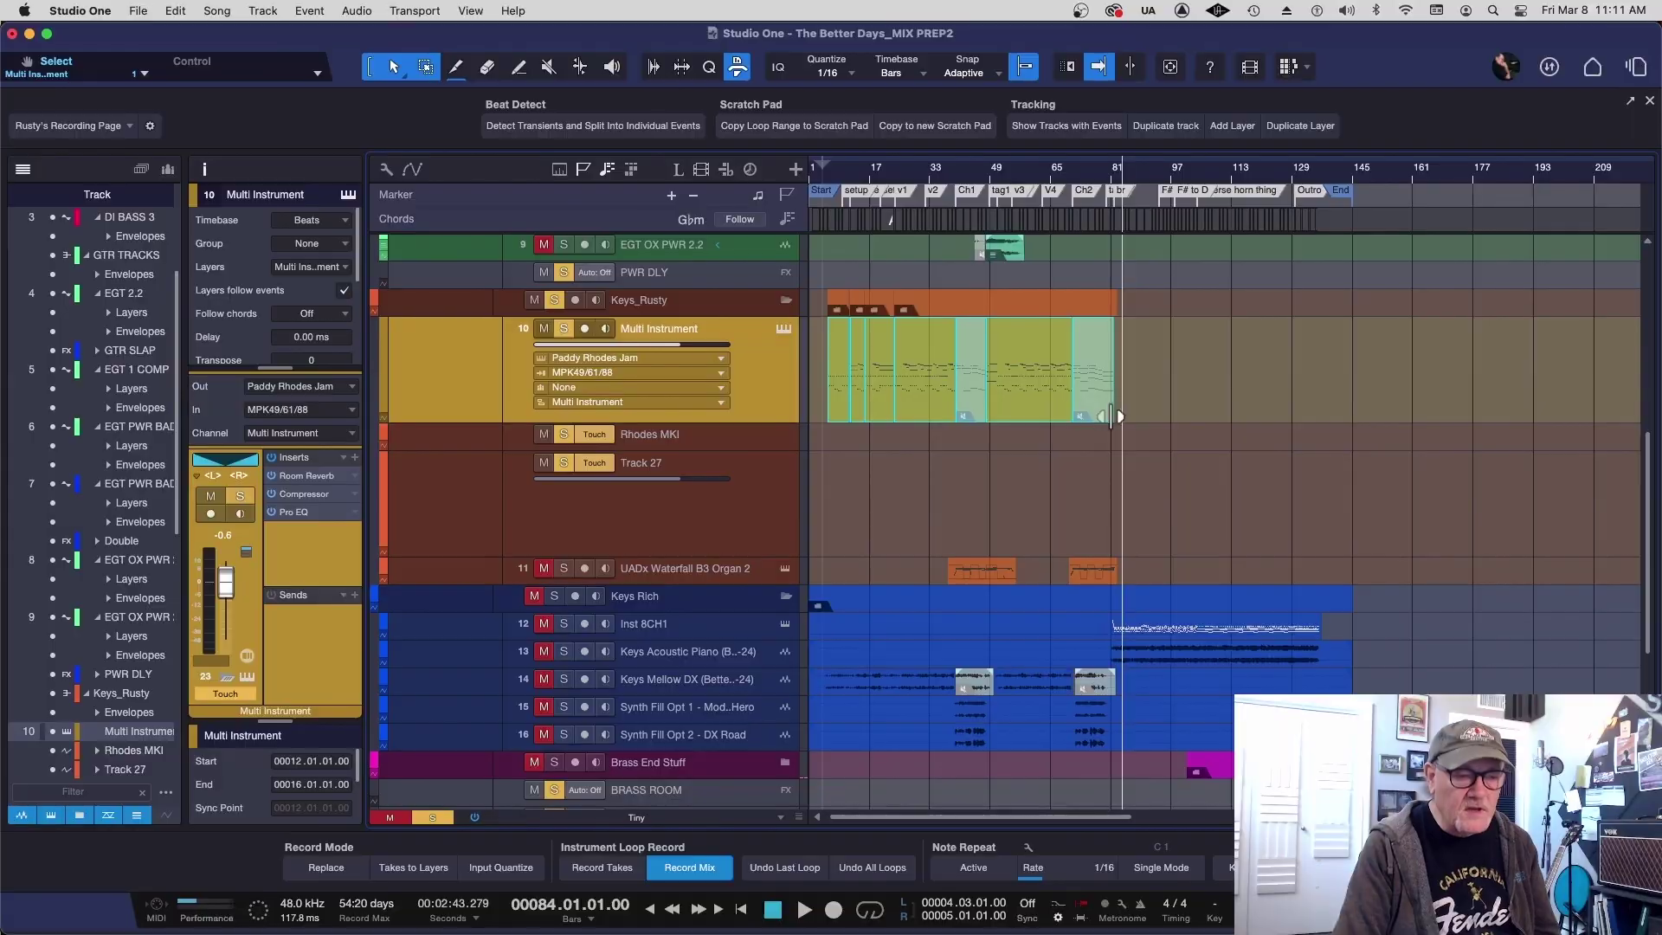
left_click(1220, 414)
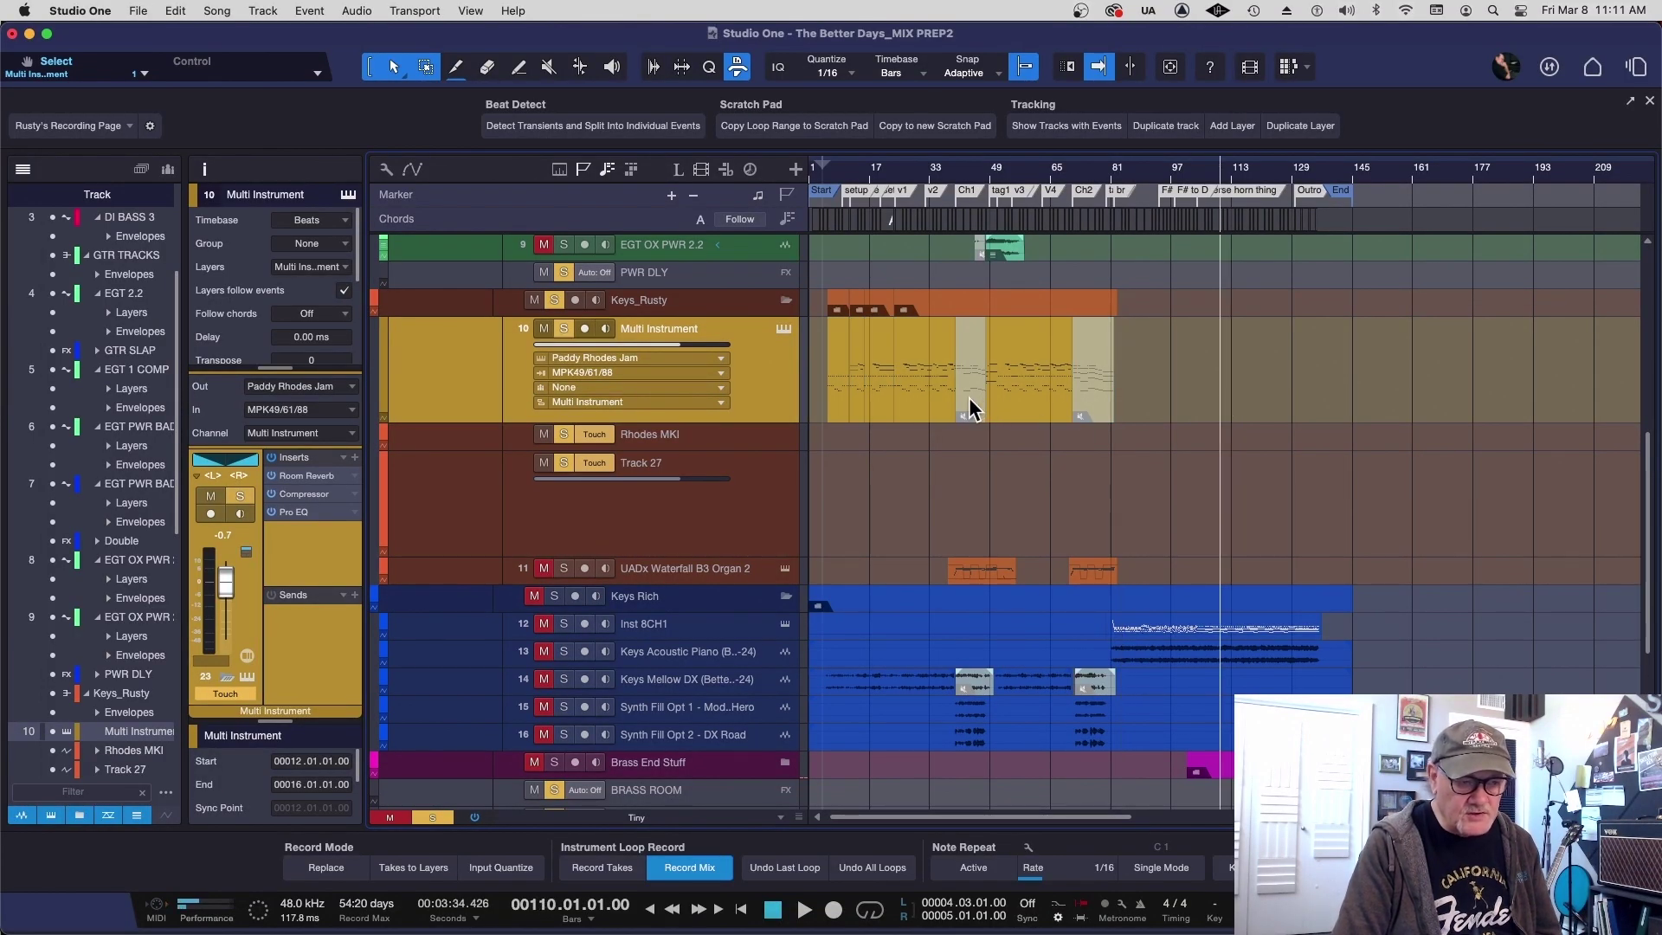
key("Right")
key("Delete")
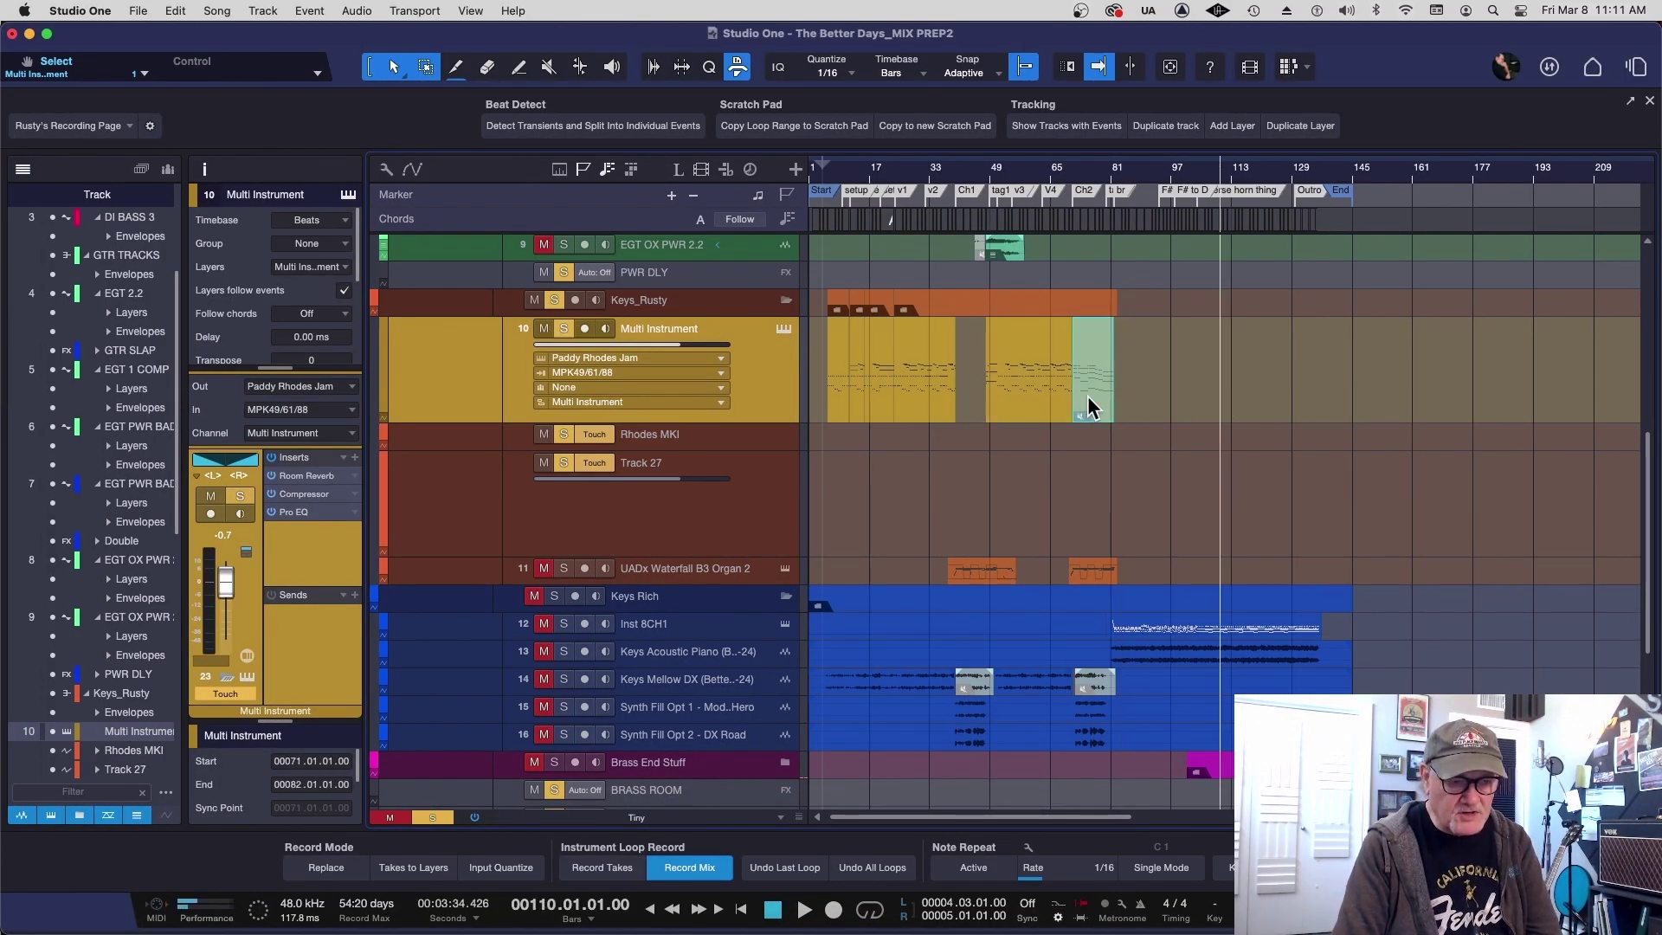
Zoom in on bars 29–81 and audition the keys part from around bar 38.
left_click(939, 173)
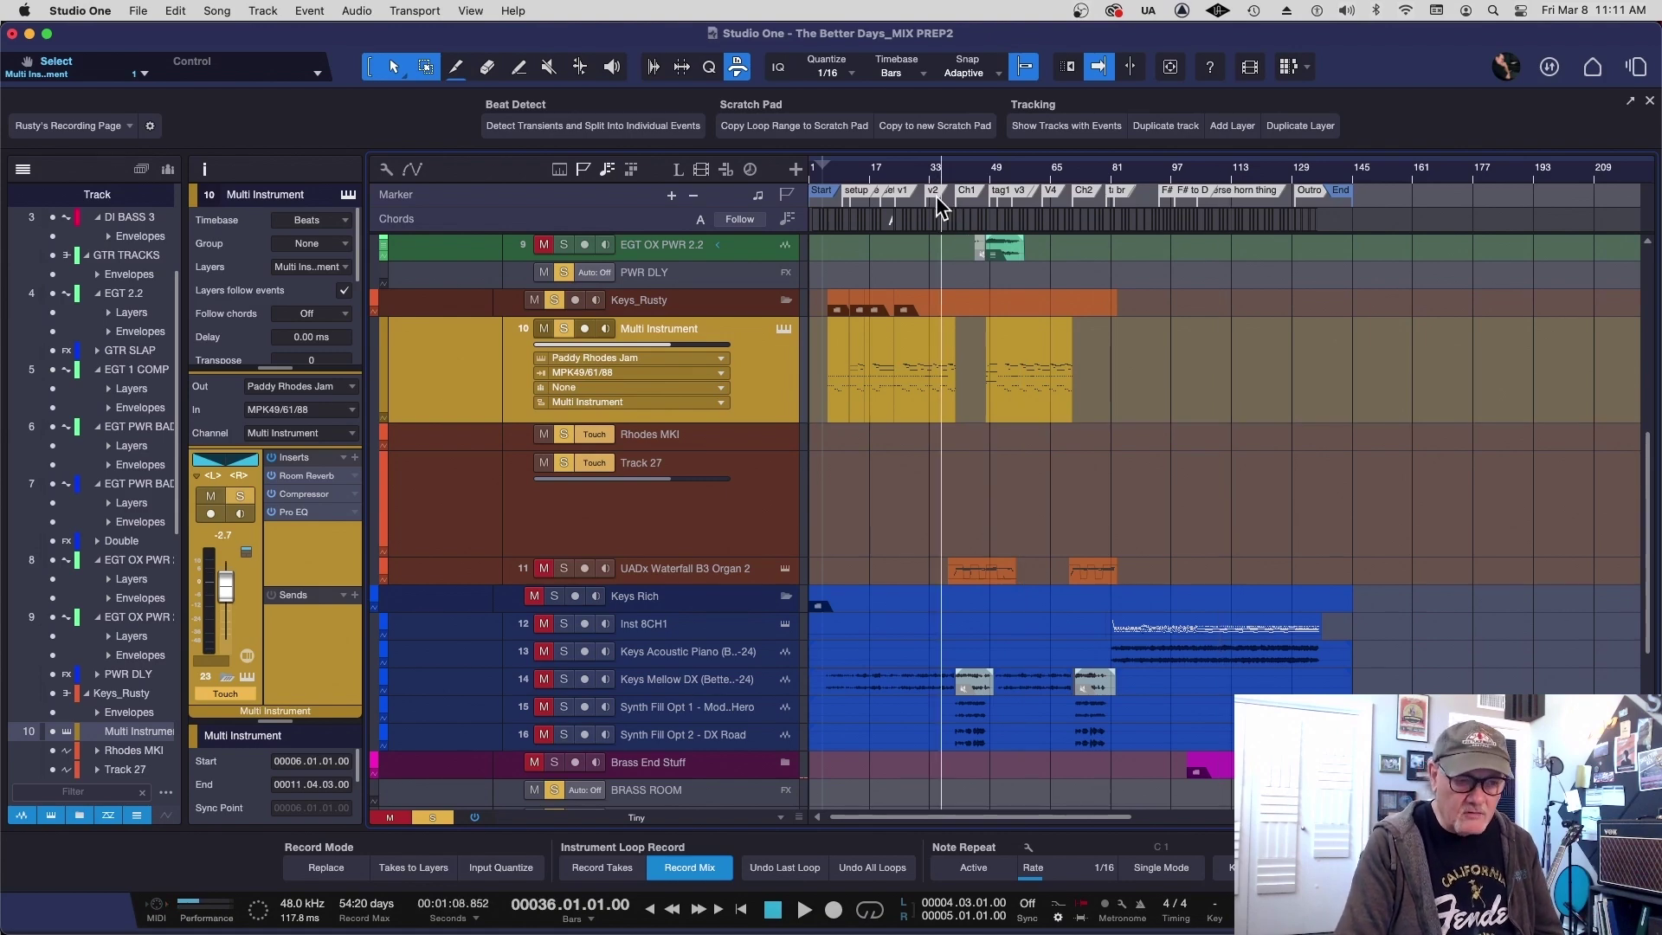
key("e")
key("e")
key("e")
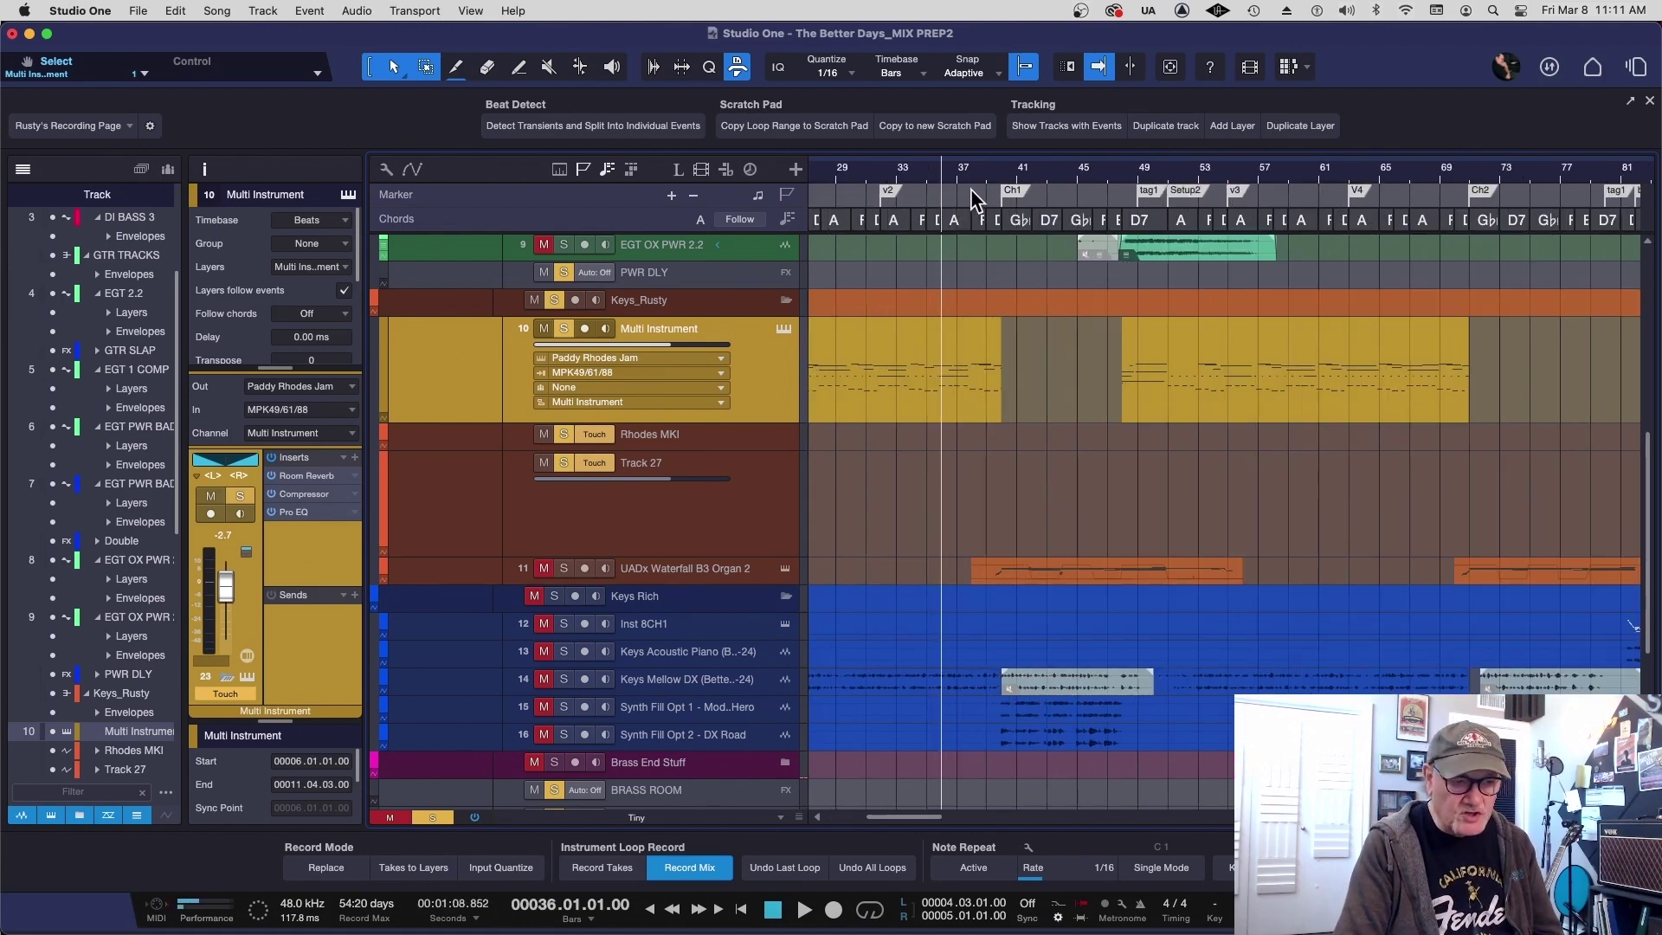
left_click(973, 184)
key("space")
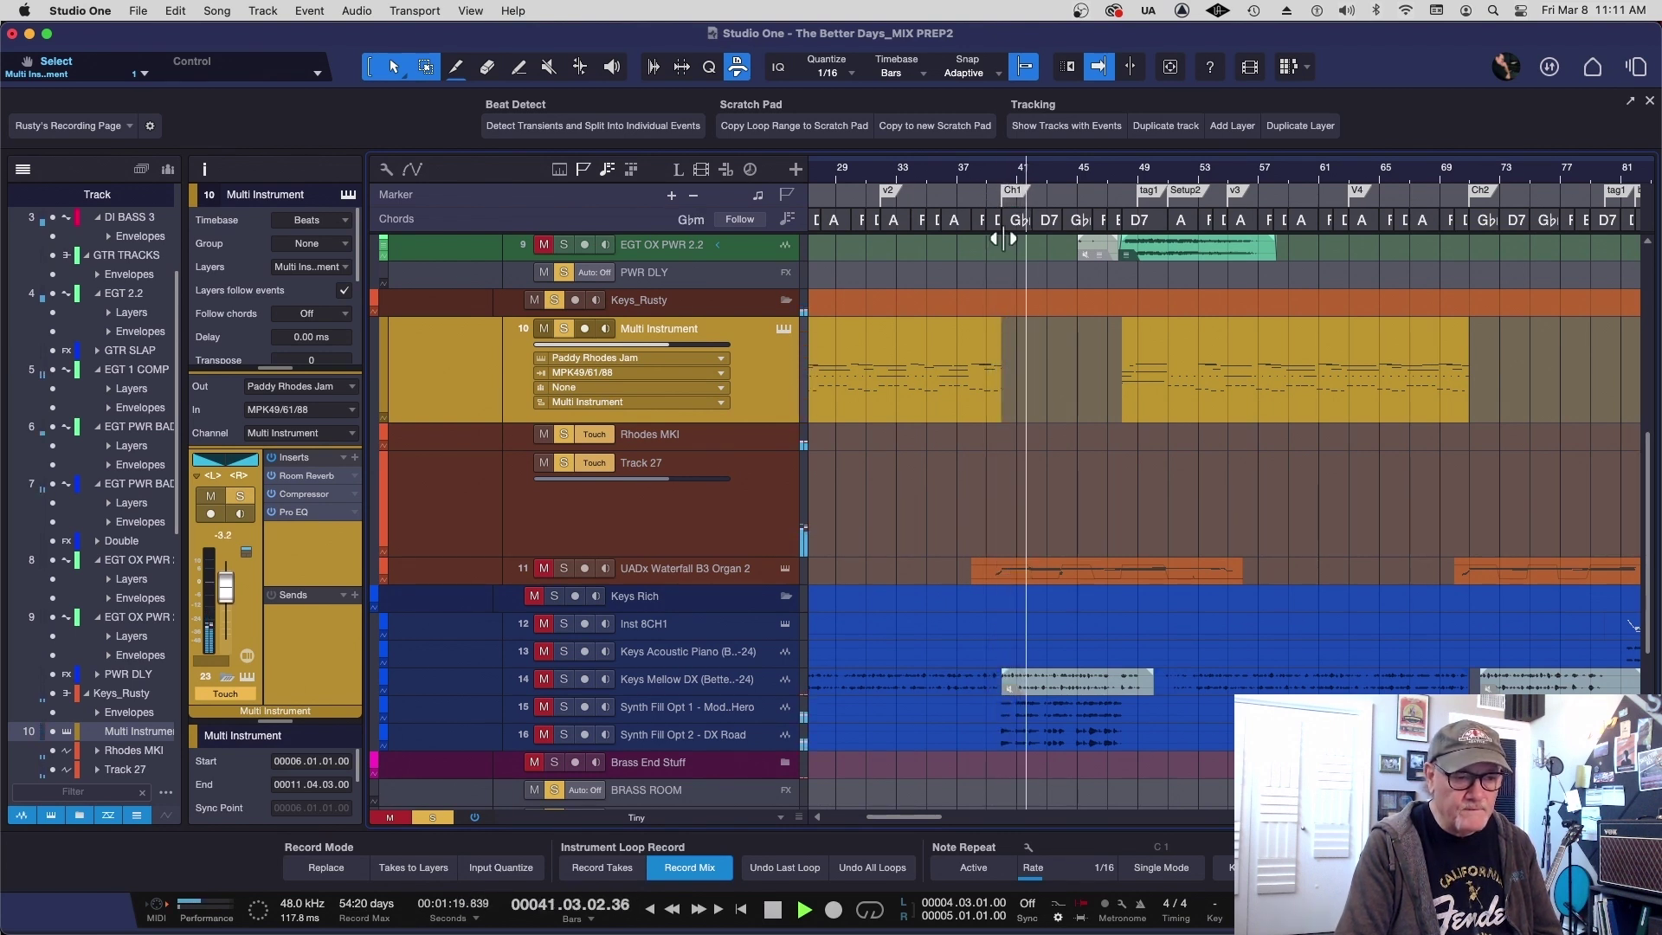
key("space")
key("w")
key("w")
key("w")
key("w")
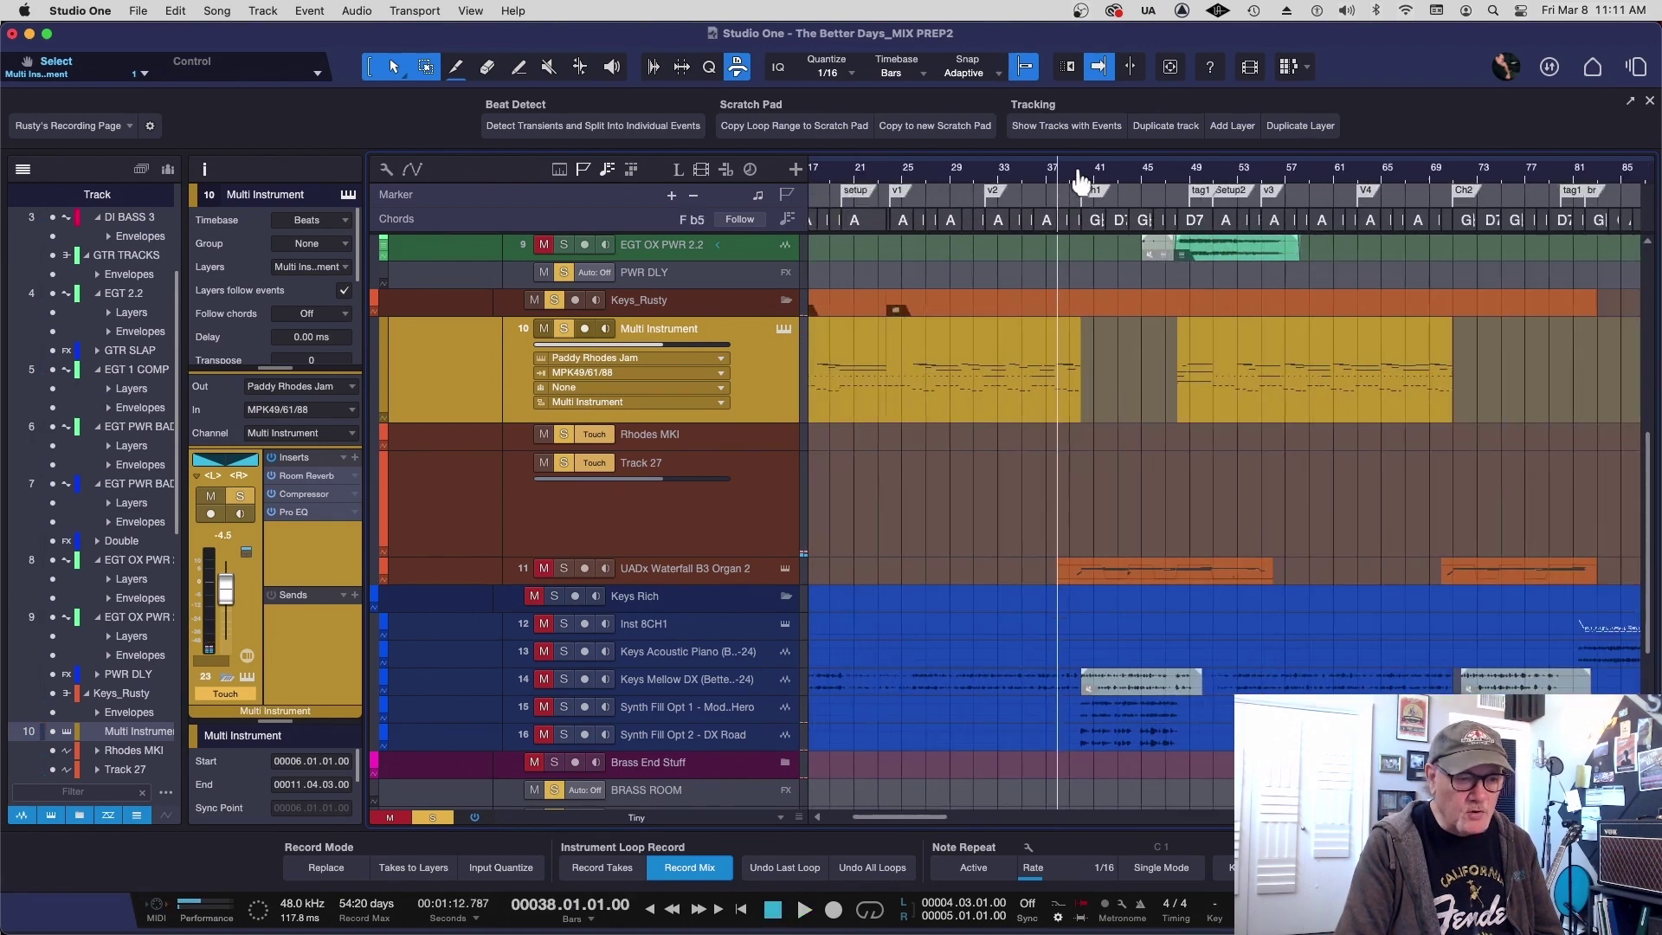
Merge all Multi Instrument events into one event and shrink tracks to overview height.
left_click(968, 415)
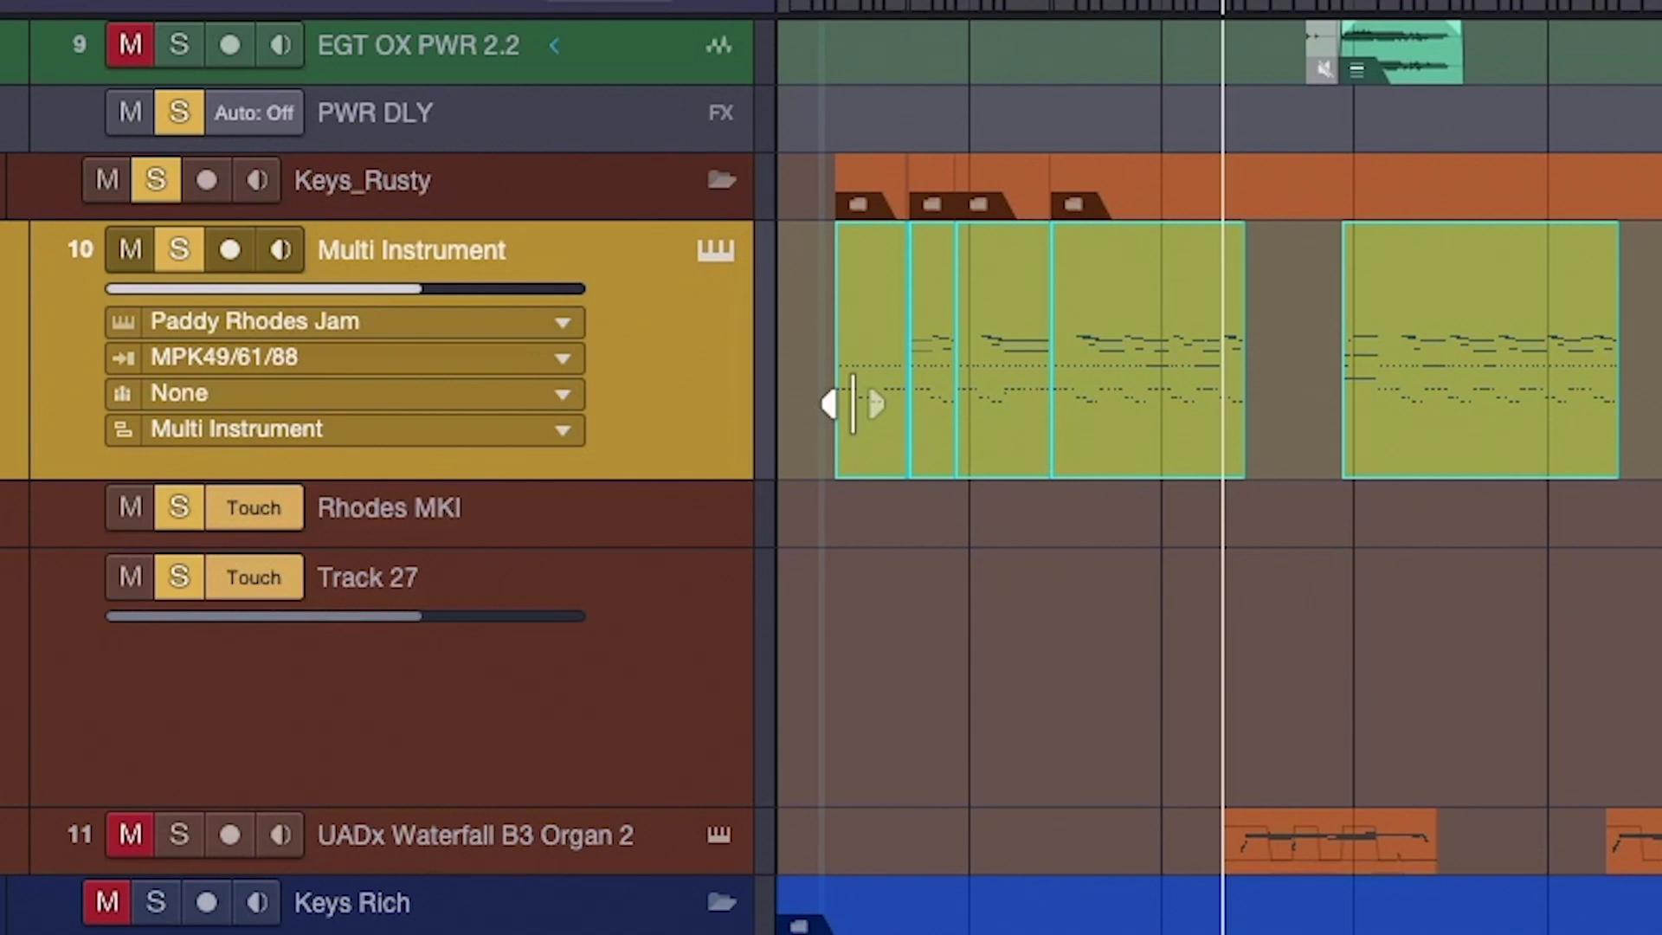
key("g")
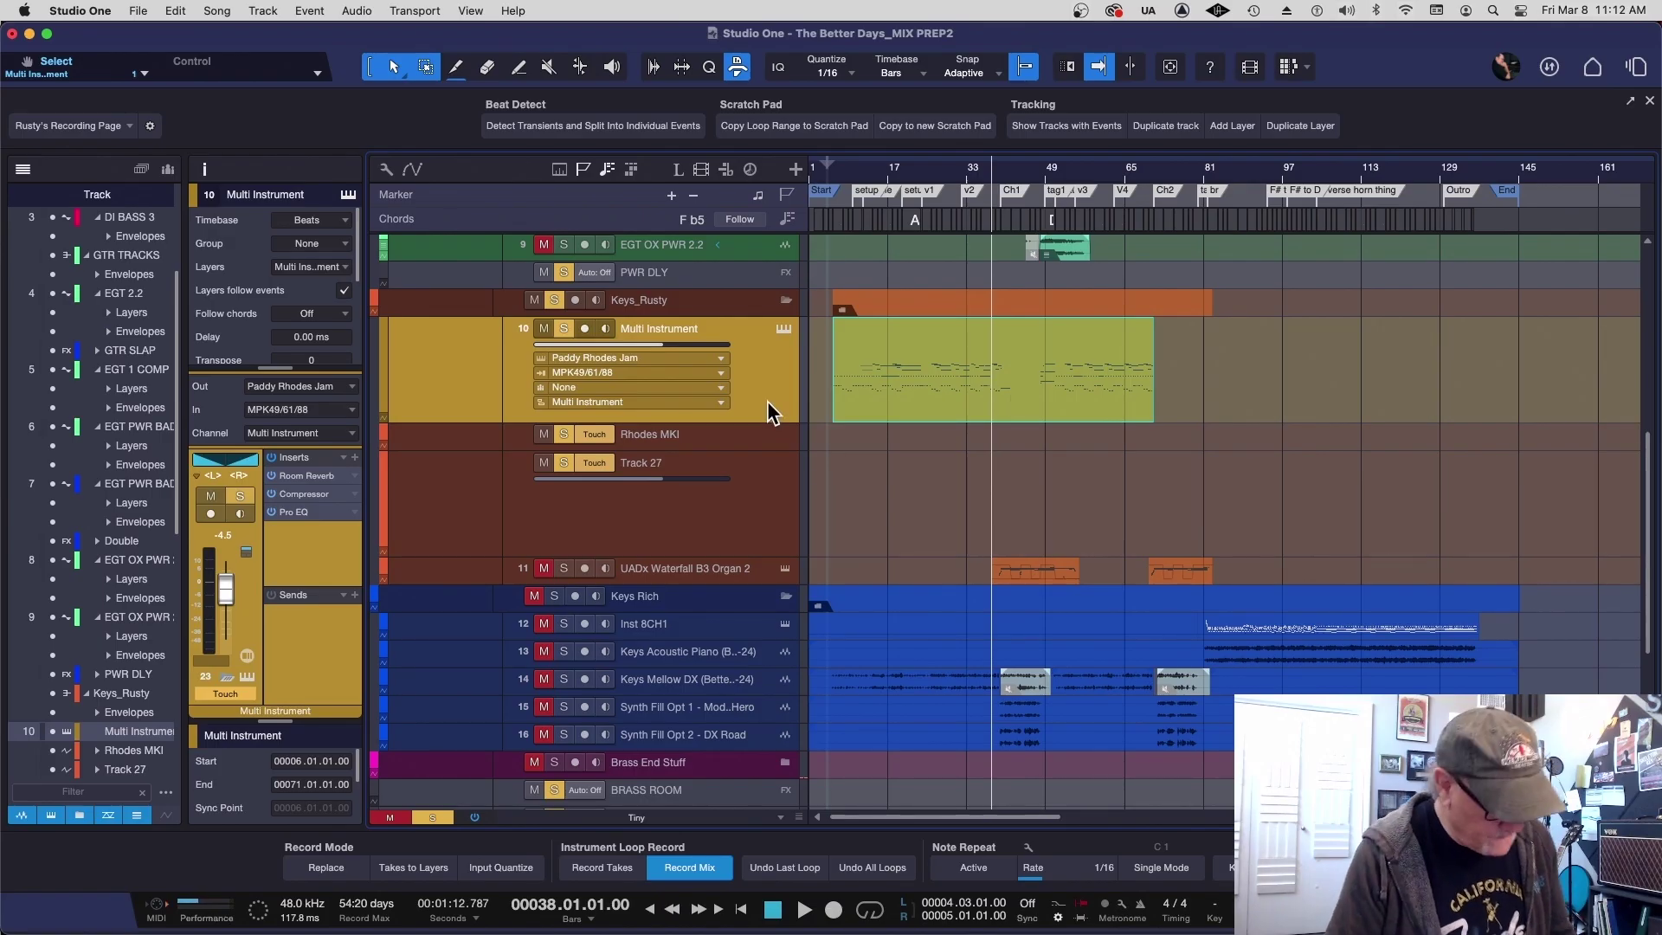
key("Down")
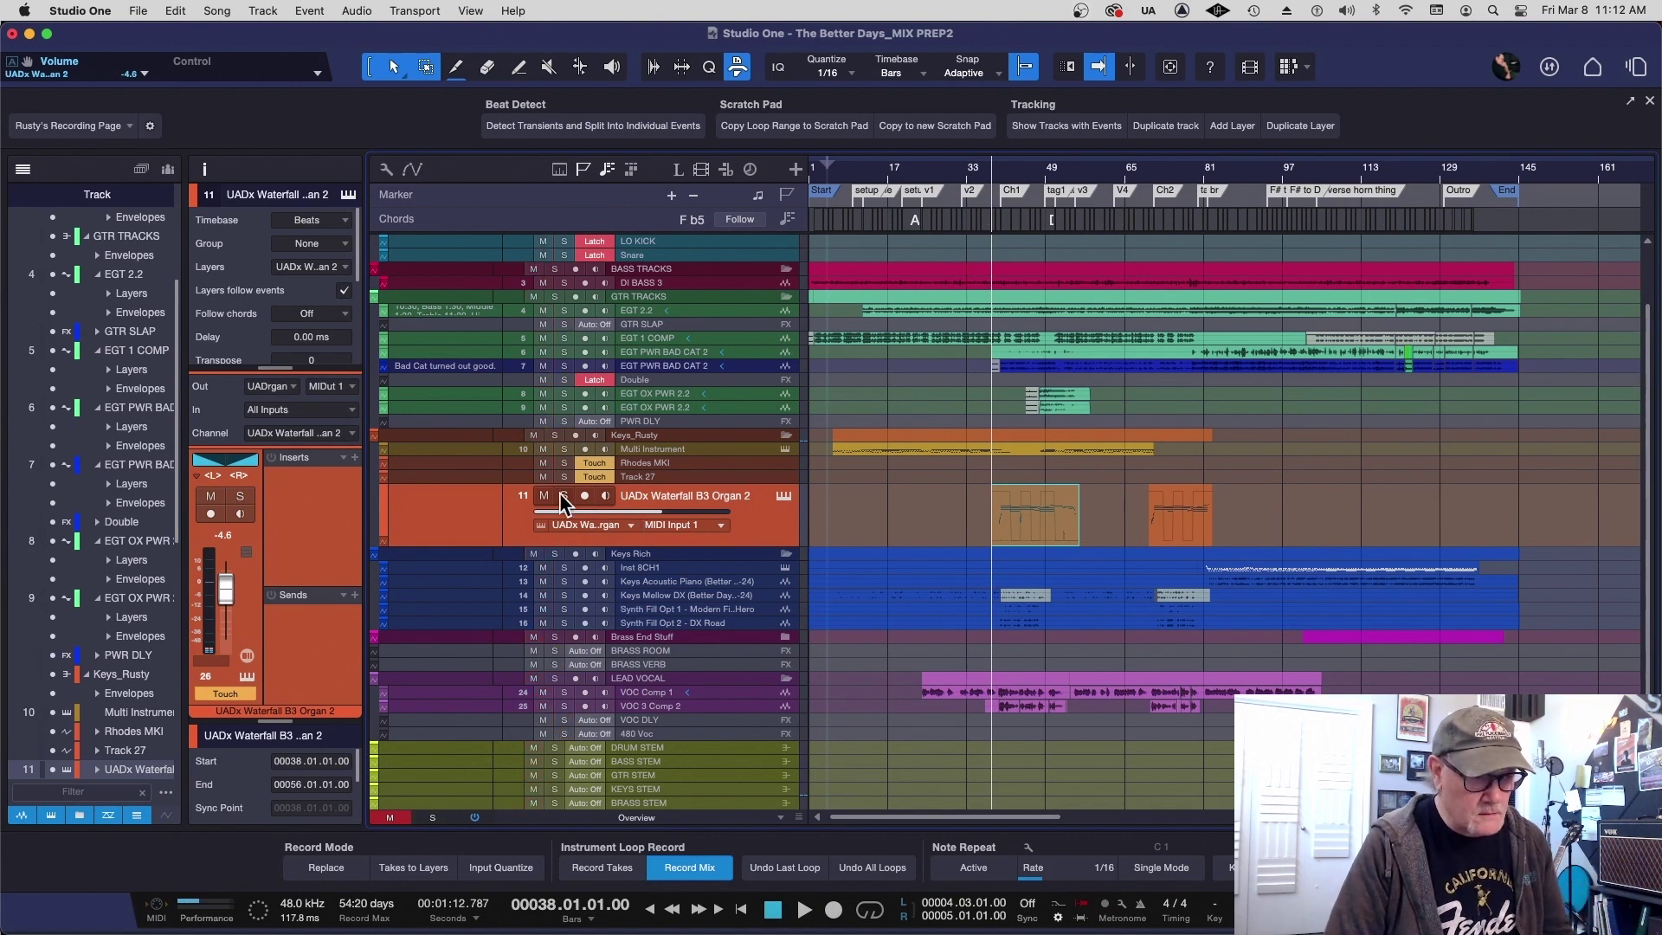
Zoom in near bar 38 and audition the organ track.
key("e")
key("e")
key("e")
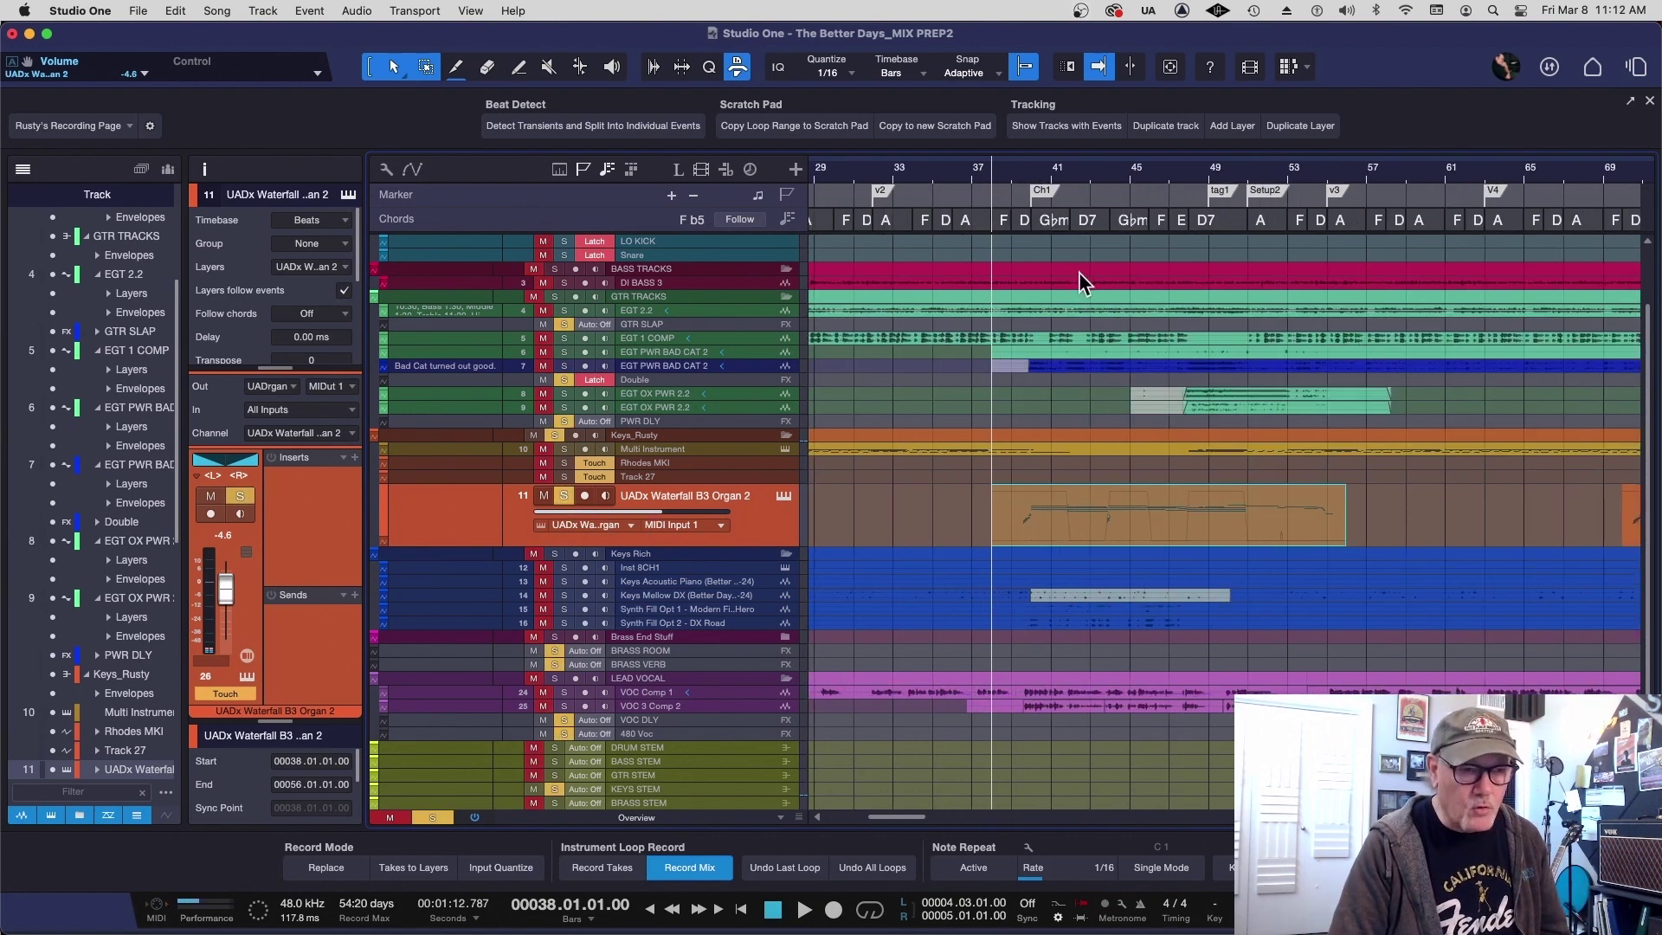
left_click(1015, 179)
key("space")
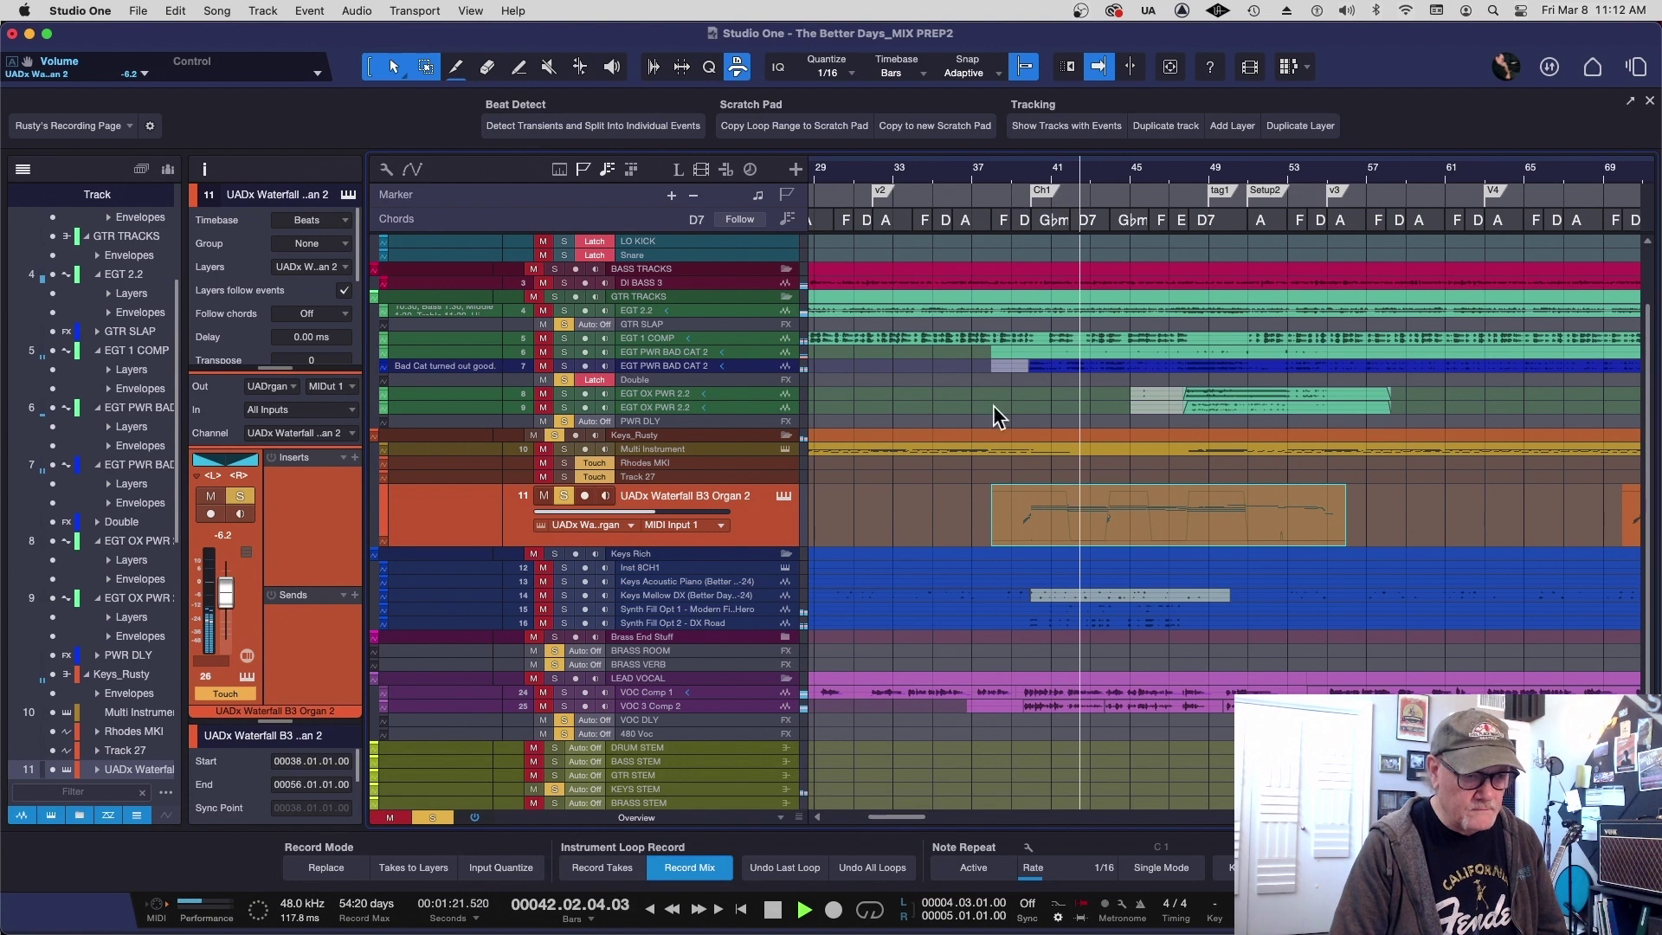
key("space")
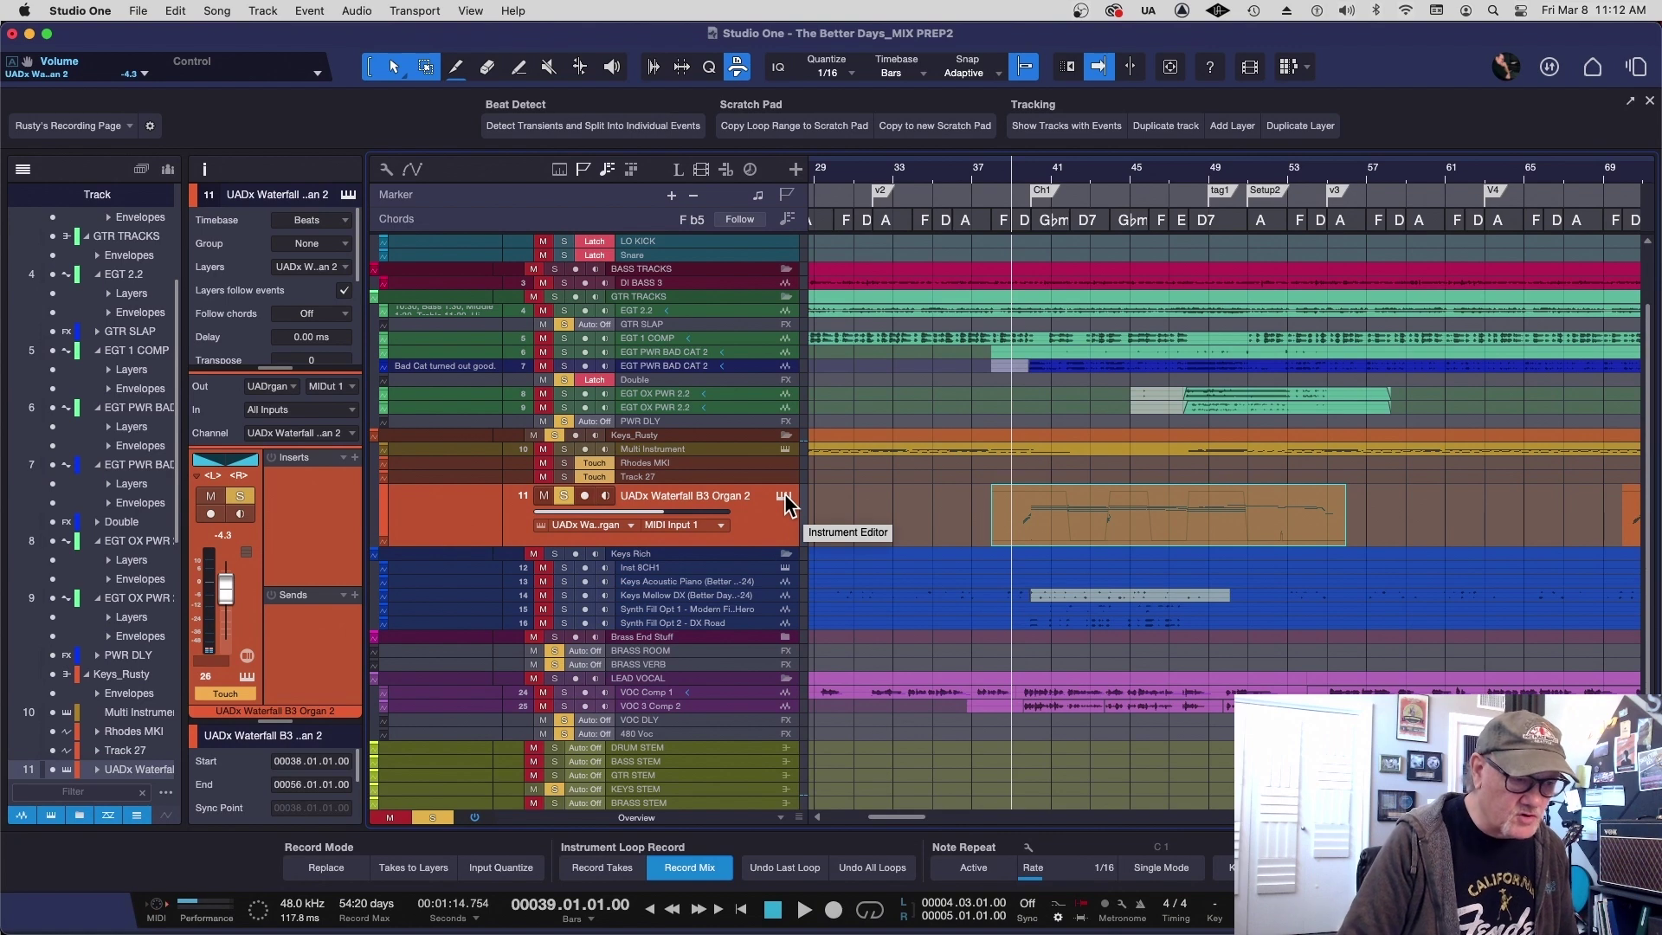
Dismiss the organ track's context menu unchanged, zoom out, and enlarge the track heights.
key("w")
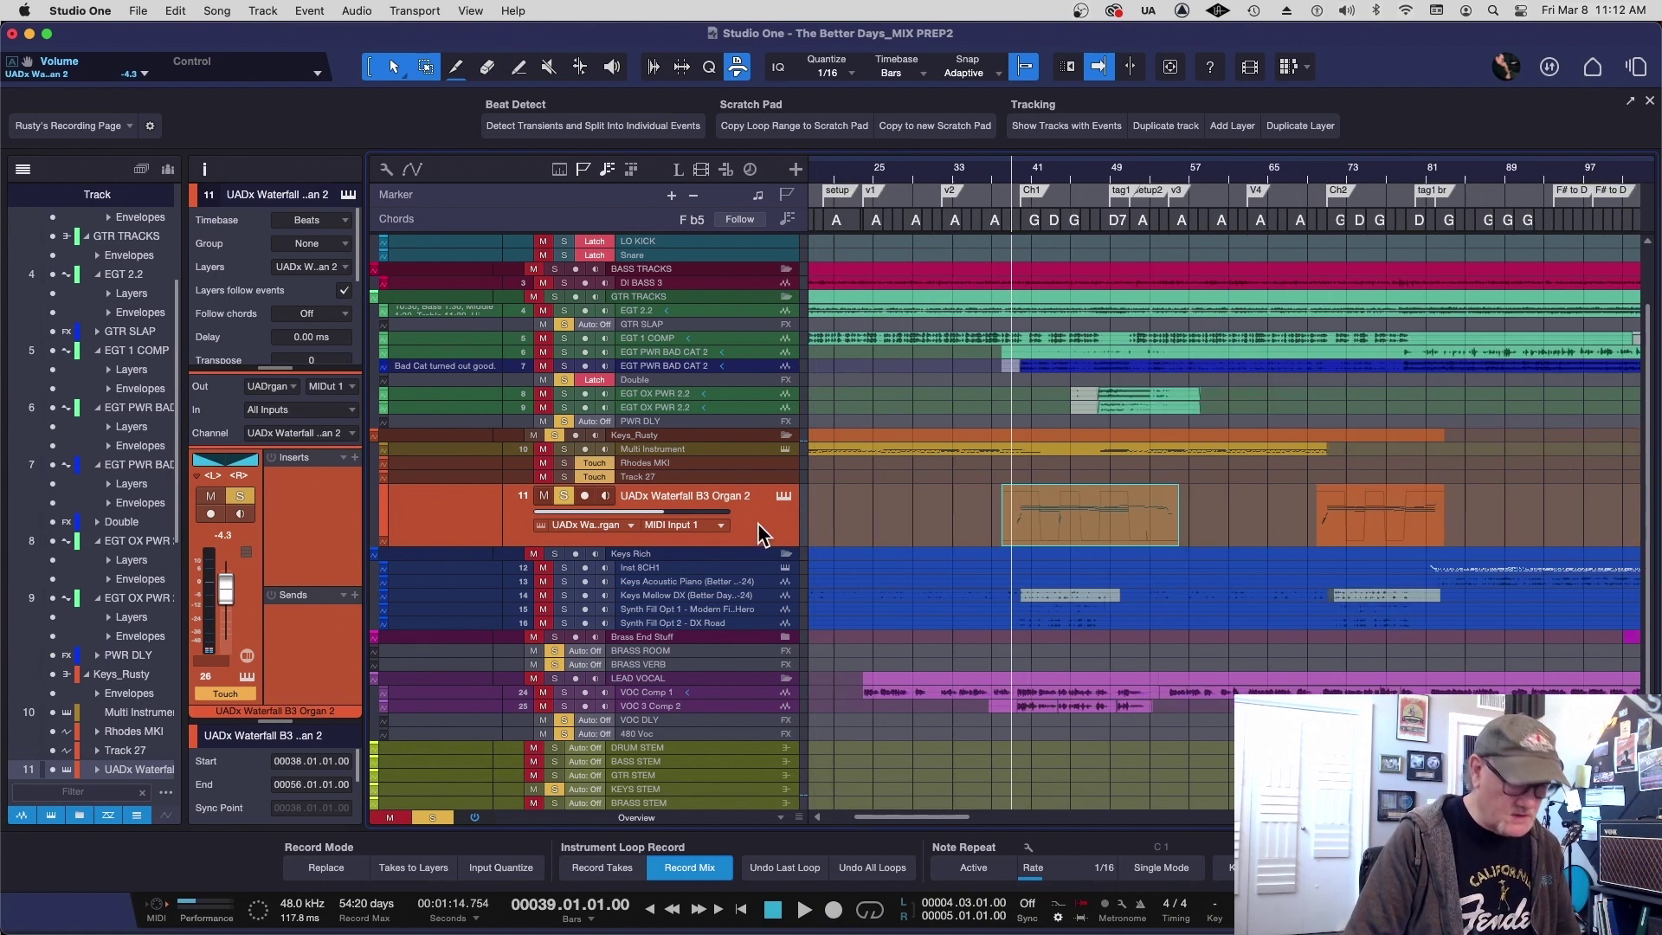
right_click(758, 523)
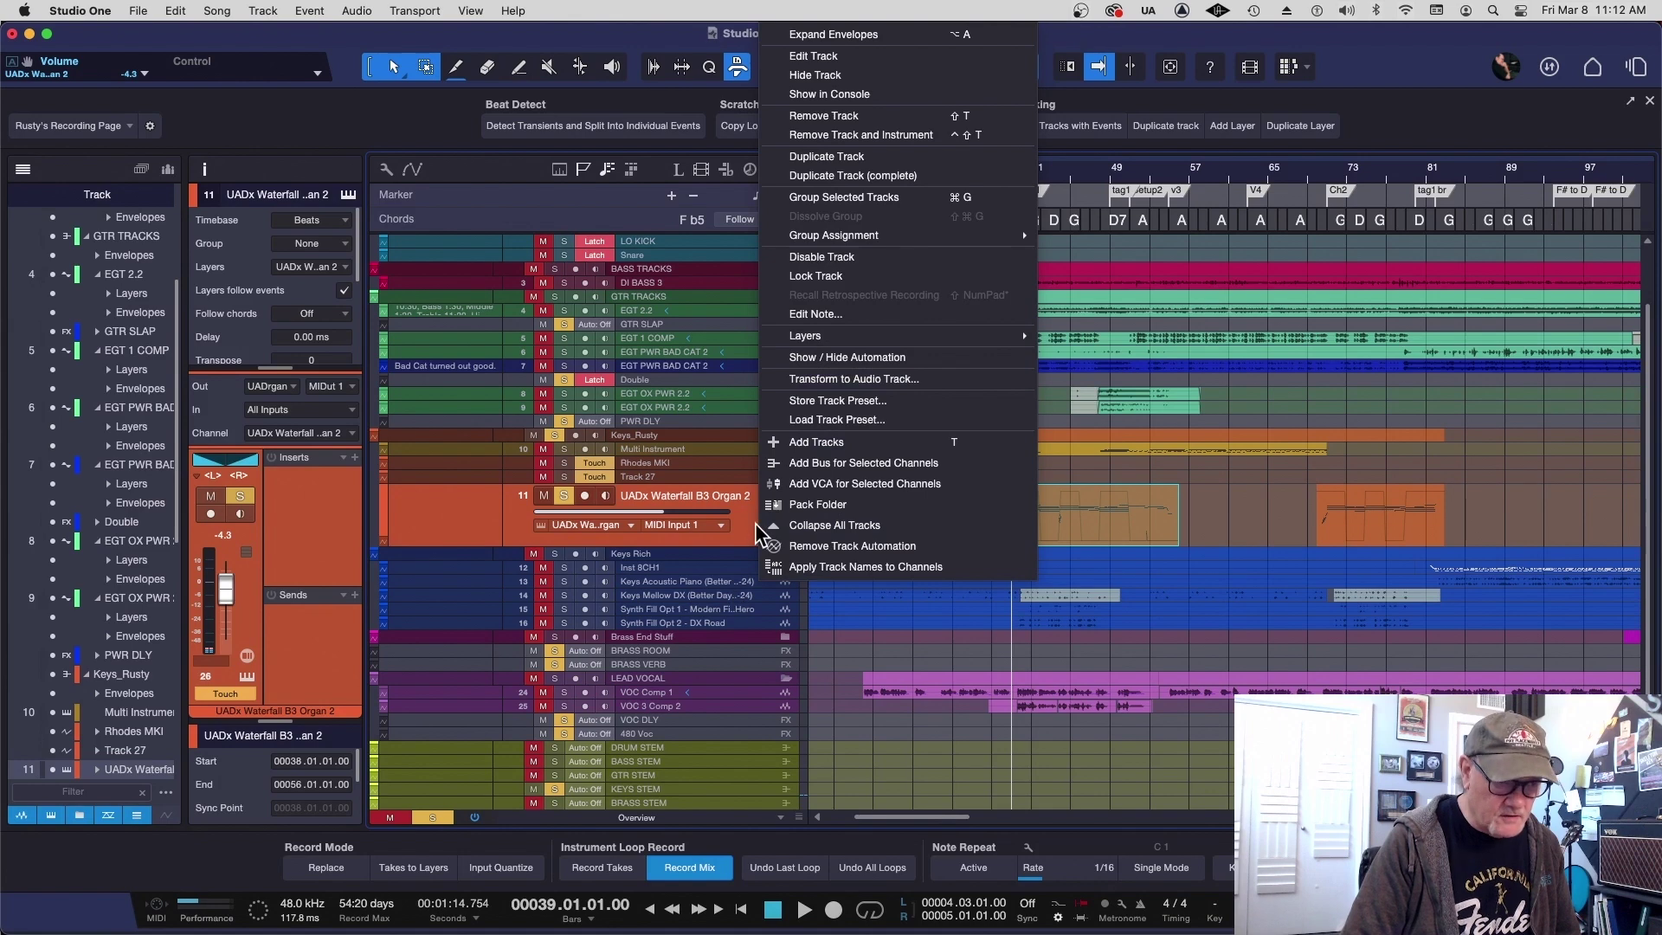
left_click(472, 537)
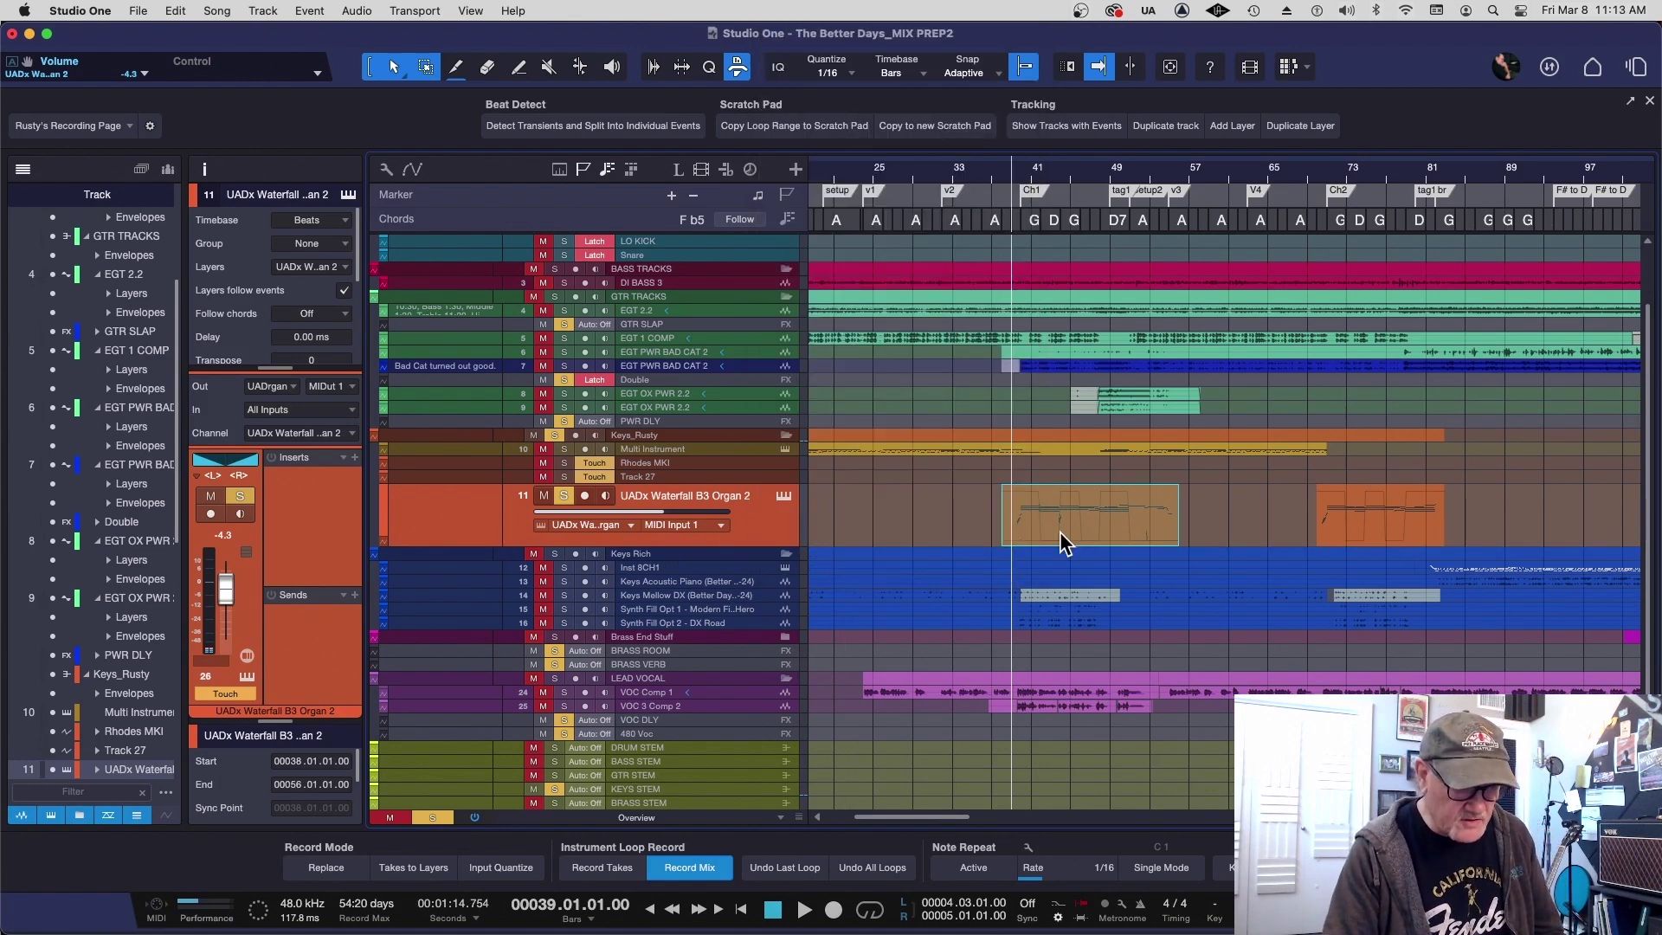
key("z")
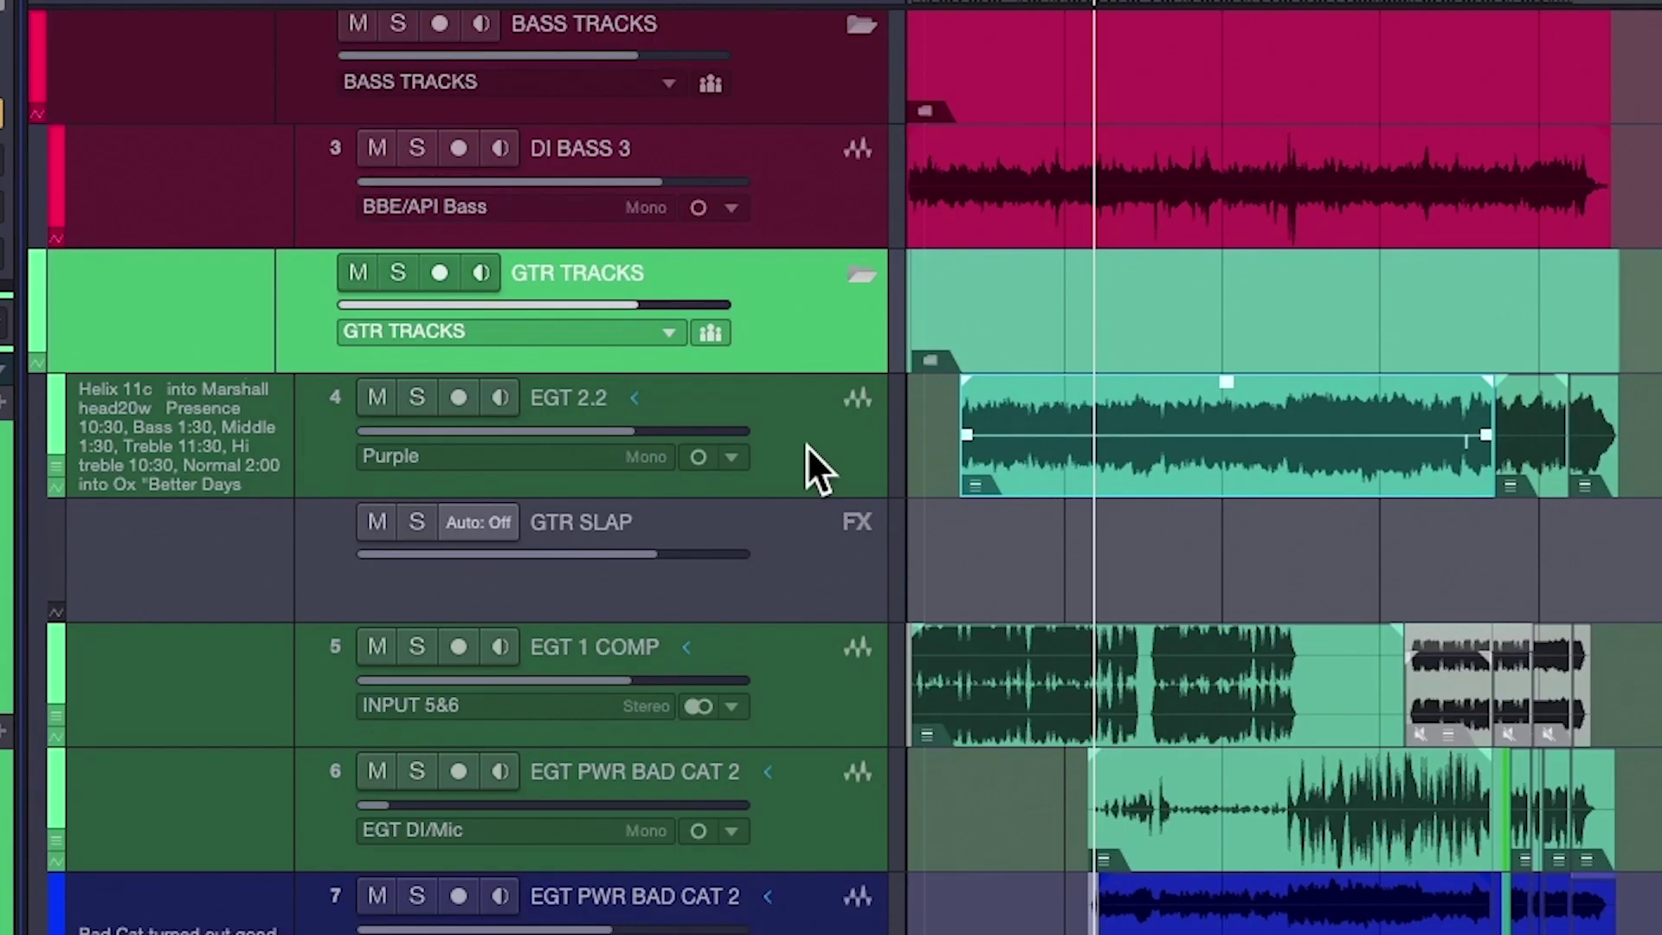
Bounce all EGT 2.2 clips into one event and remove the leftover EGT 2 layer.
left_click(805, 434)
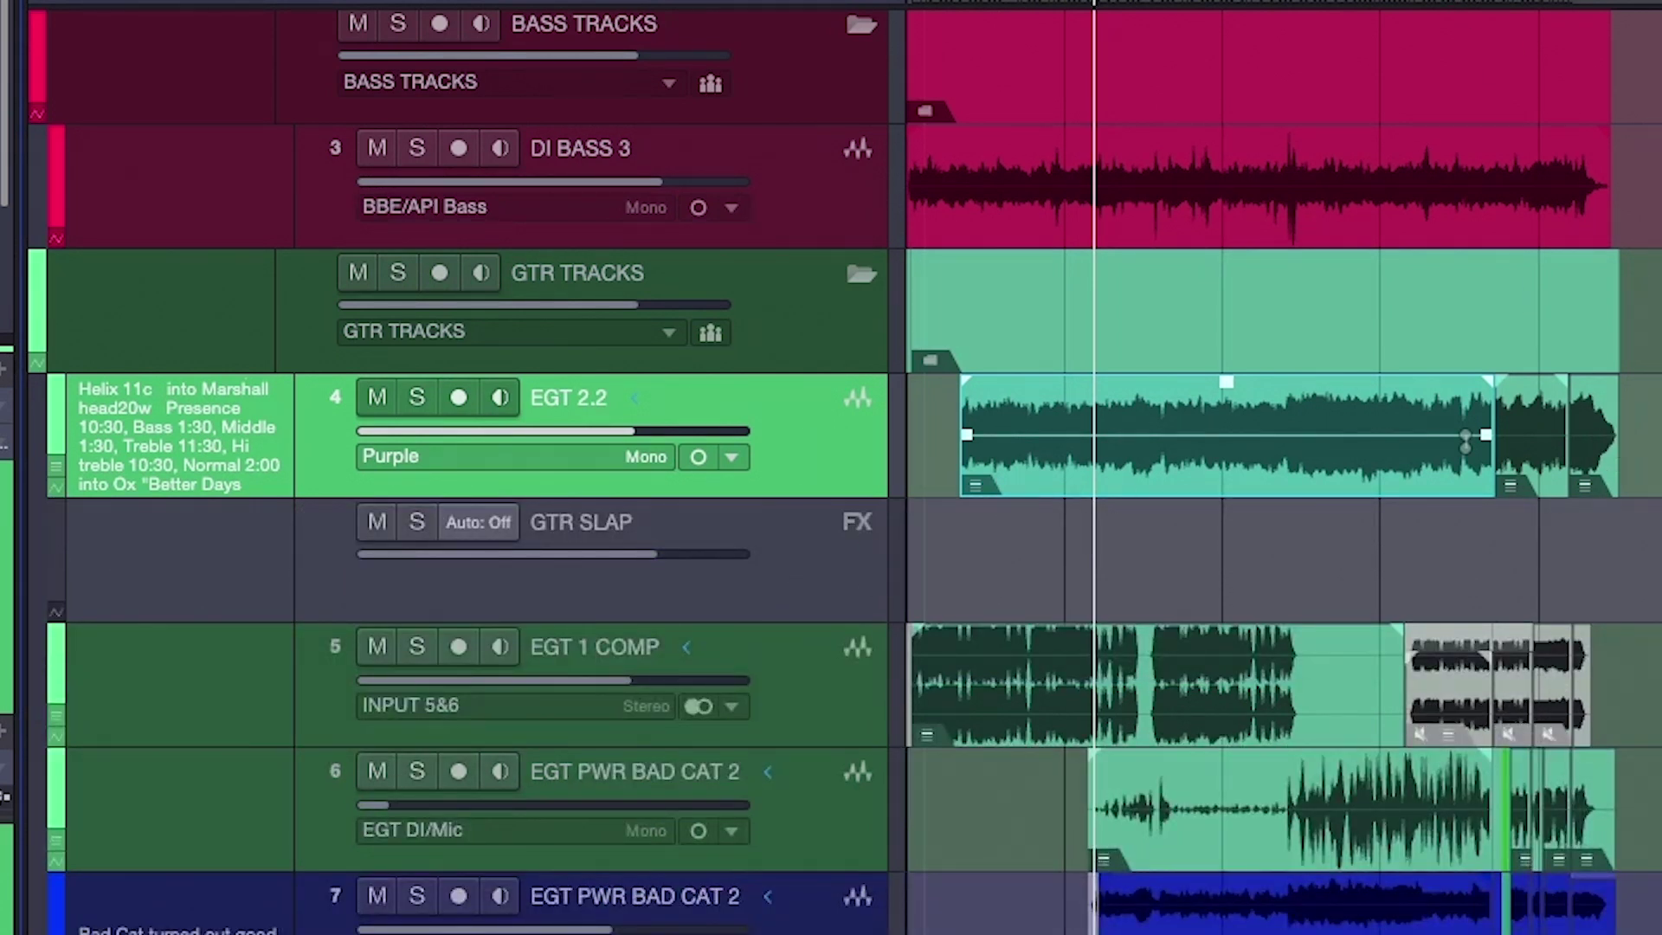
left_click(1448, 3)
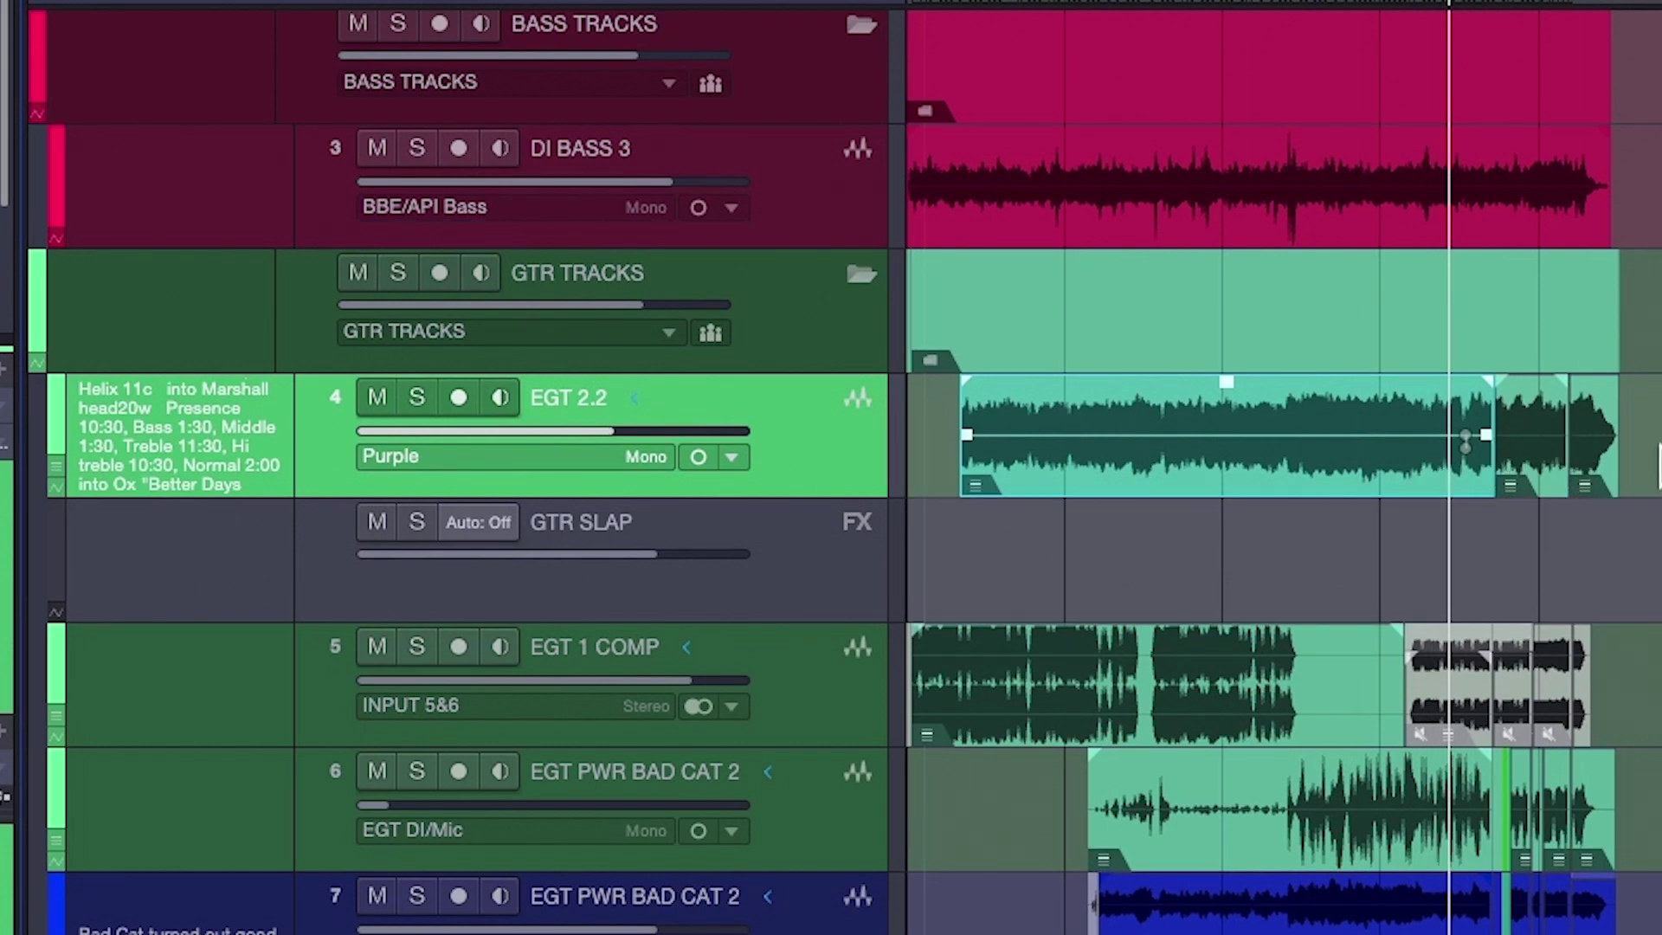
left_click_drag(1658, 468, 939, 465)
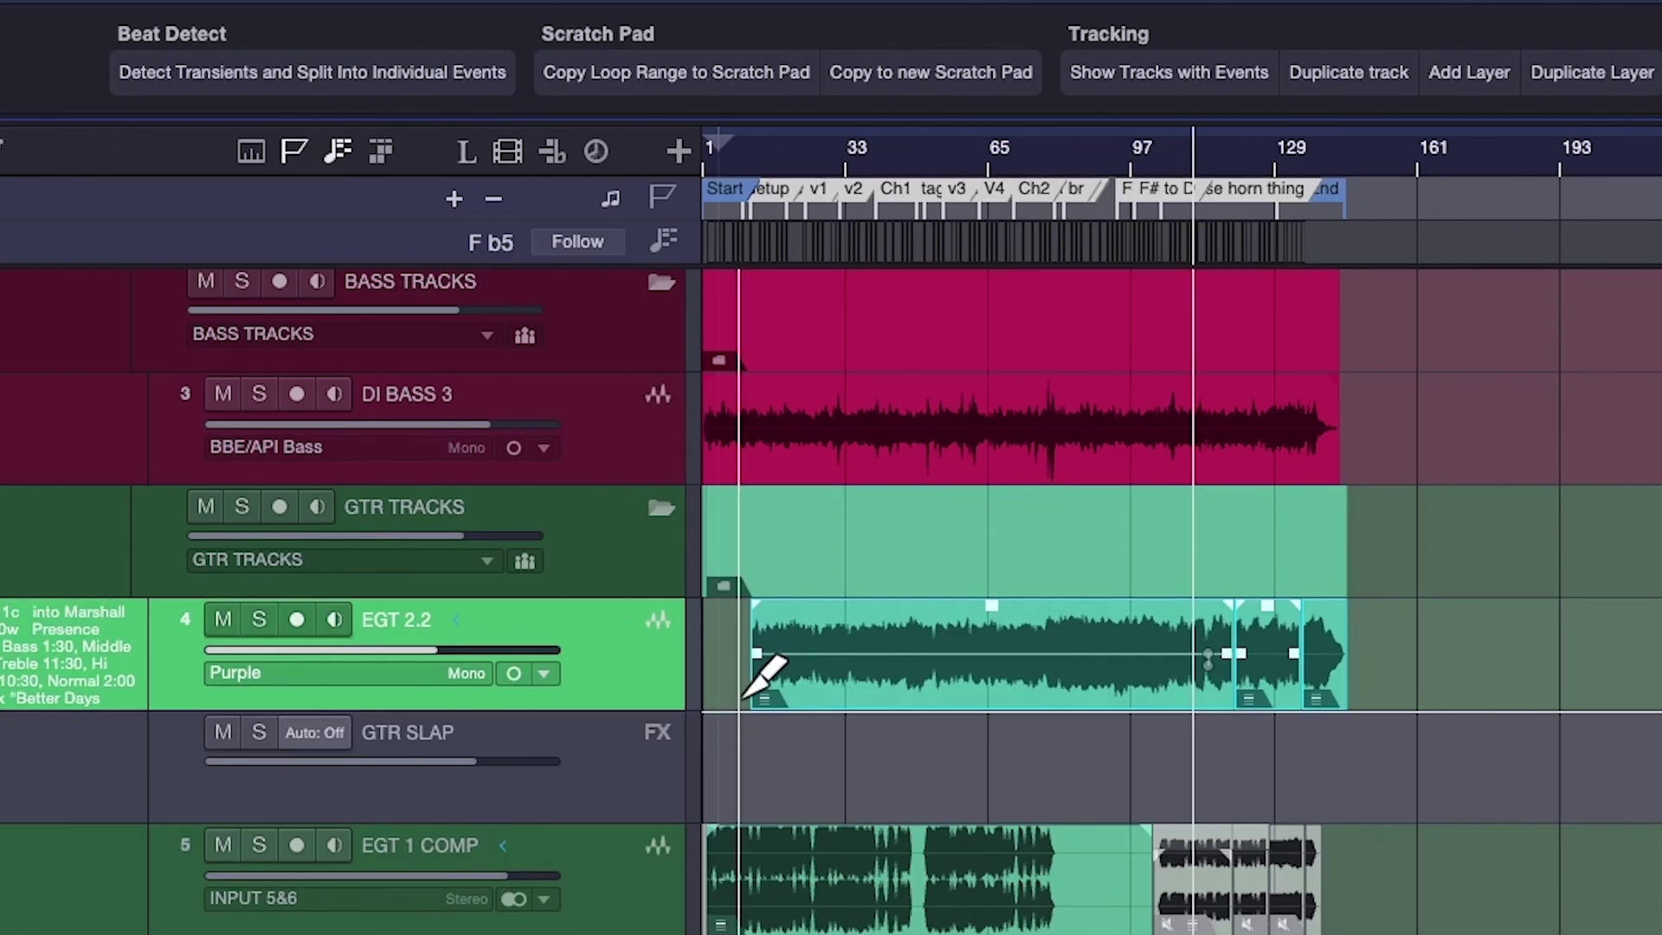
key("ctrl+b")
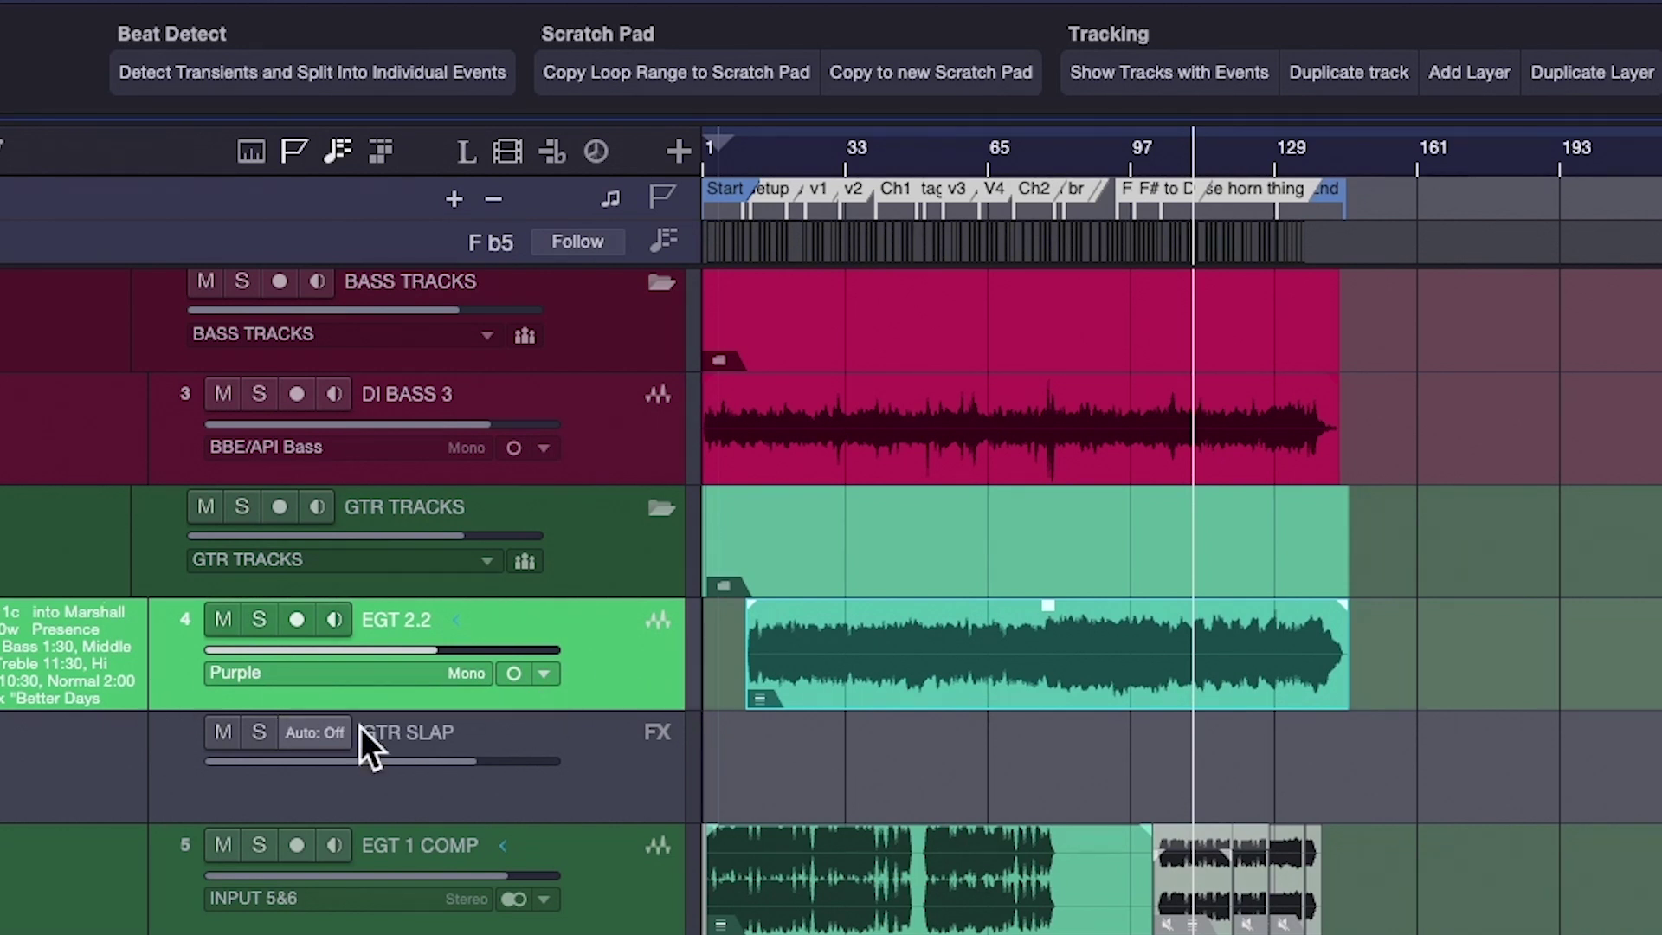
left_click(39, 757)
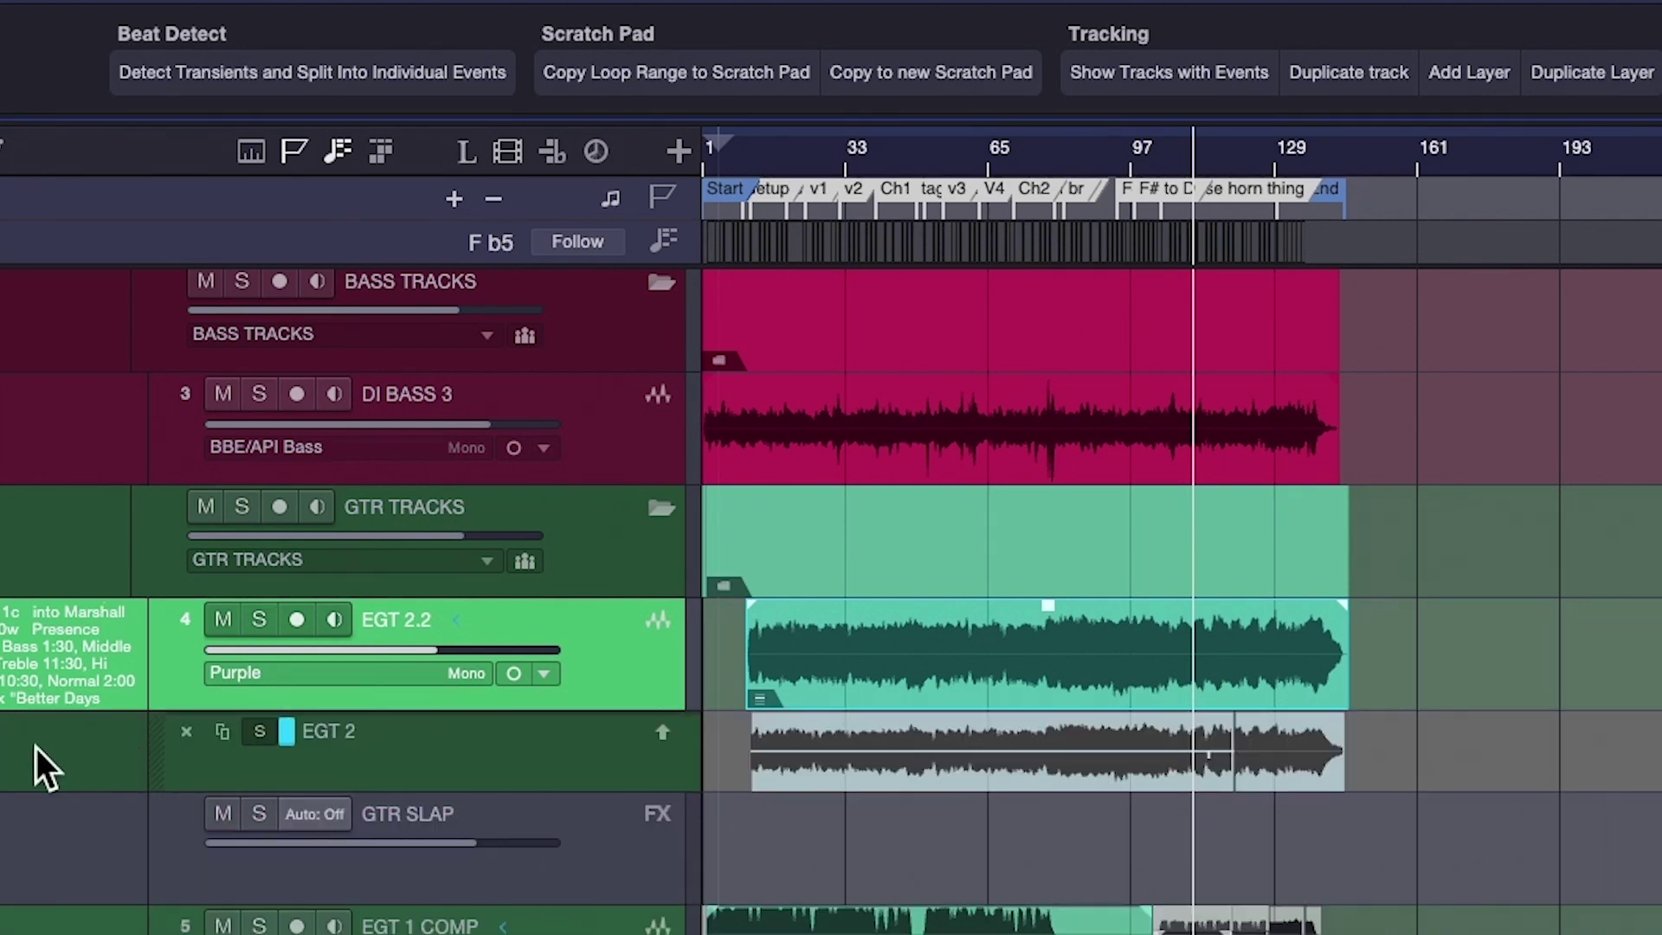
left_click(187, 732)
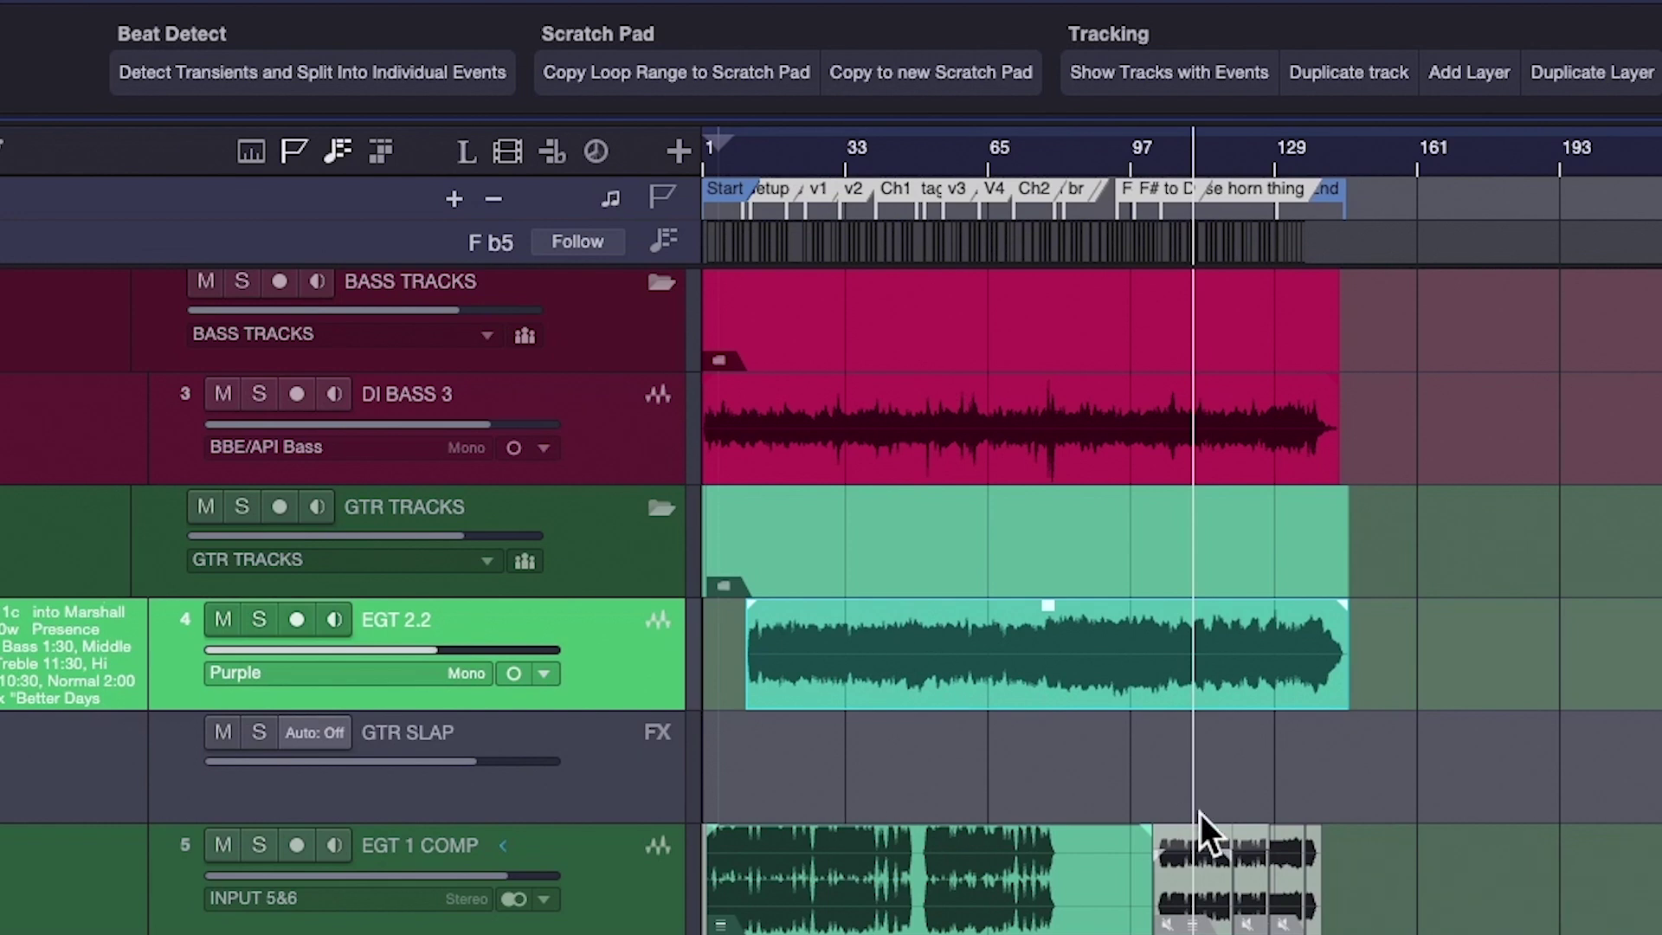
Drop the EGT 1 COMP 2 layer and delete EGT 1 COMP's greyed-out end events.
scroll(1382, 904, "down", 3)
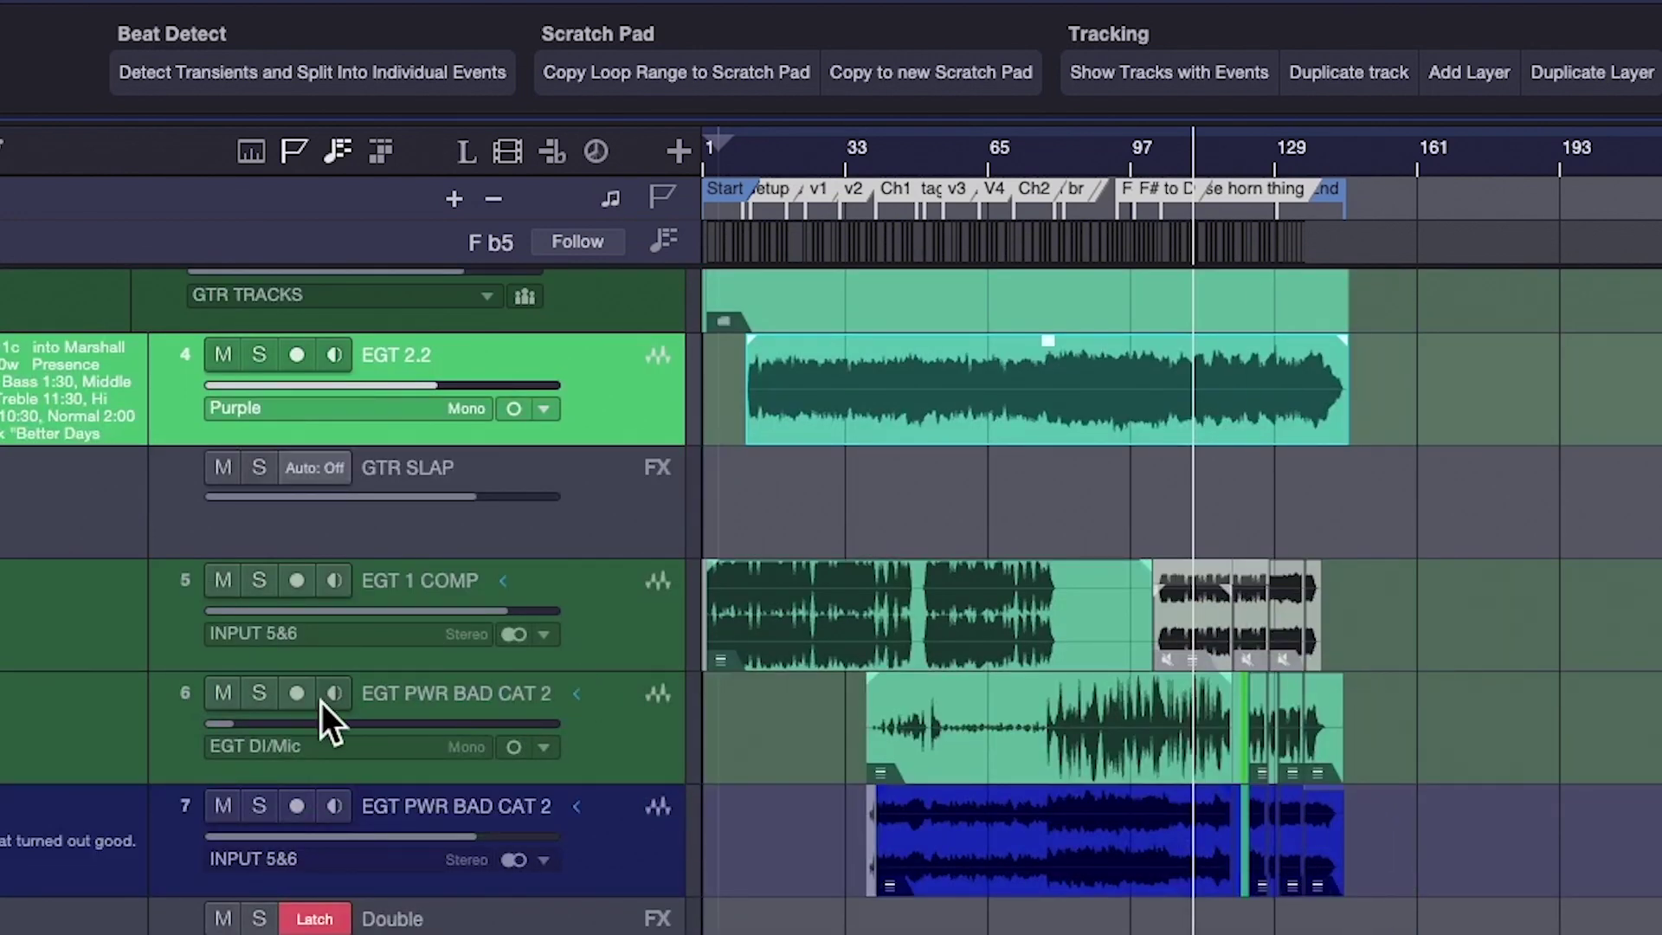
left_click(621, 666)
key("ctrl+shift+d")
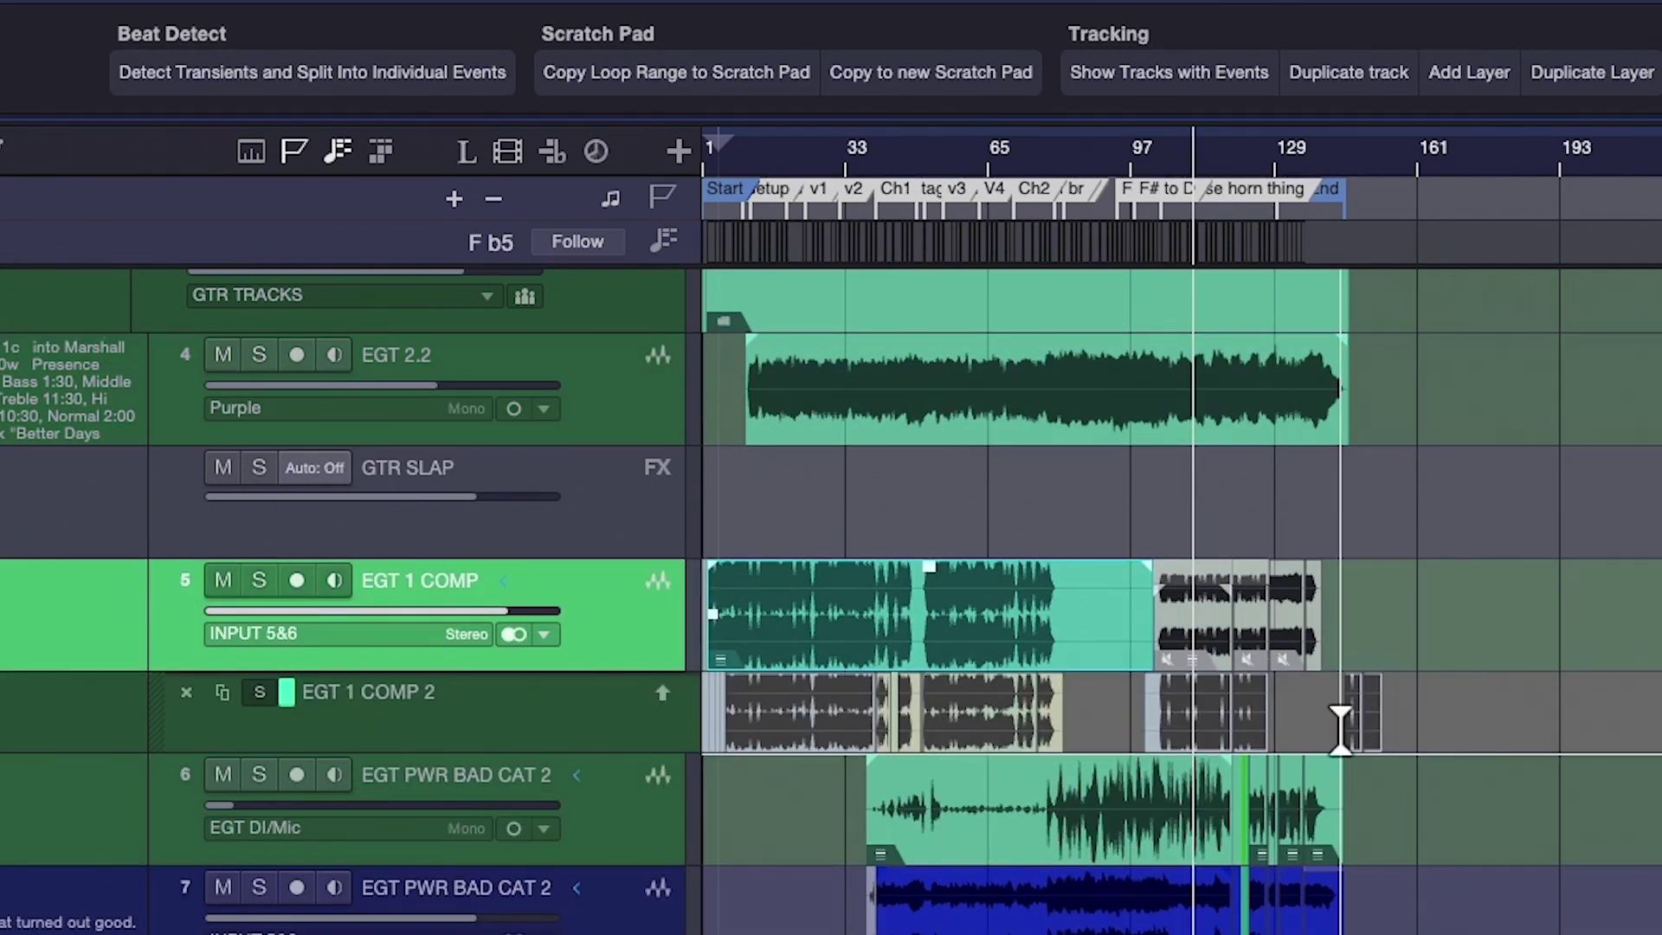
left_click(185, 692)
left_click_drag(1566, 622, 1193, 638)
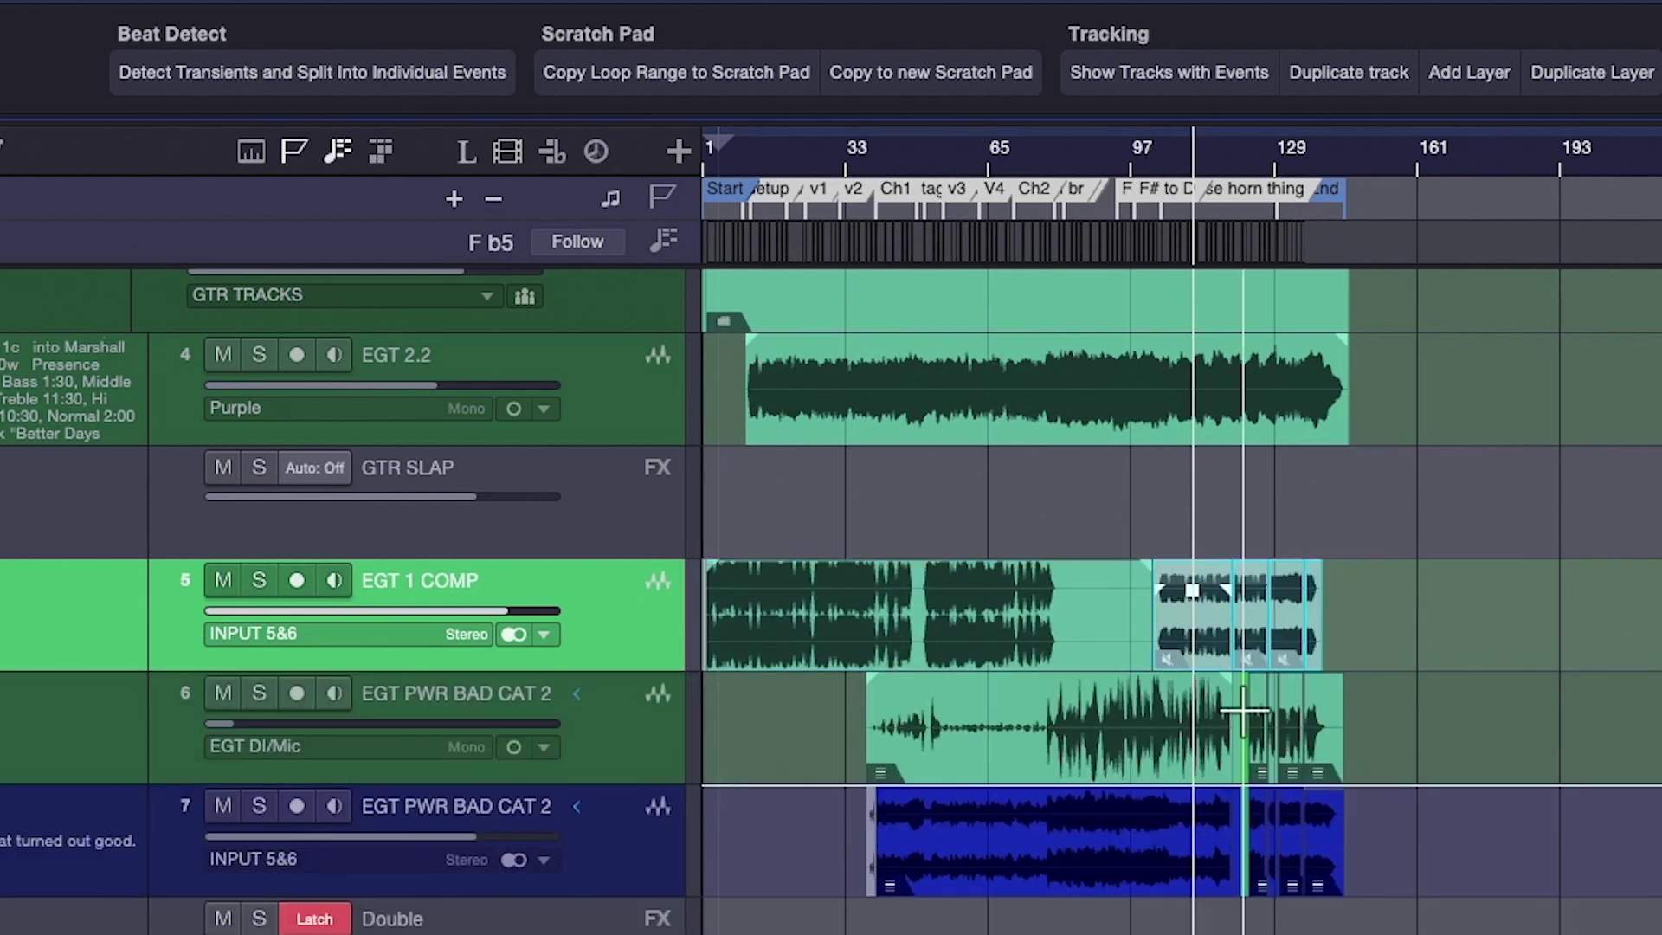
key("Delete")
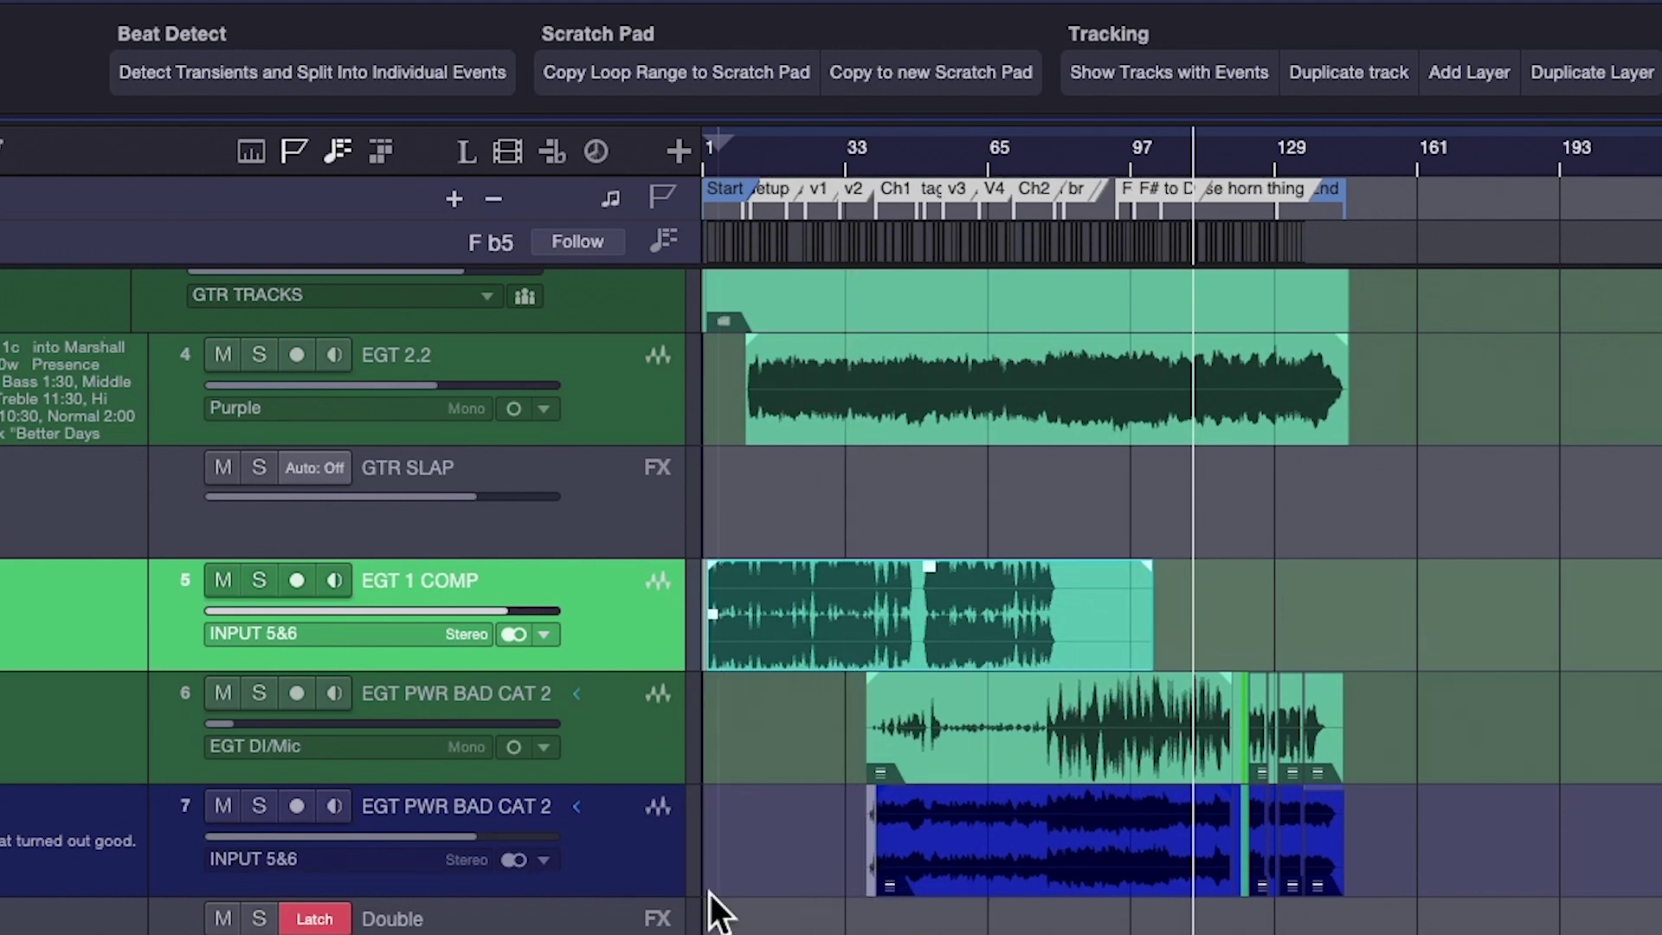
left_click(599, 762)
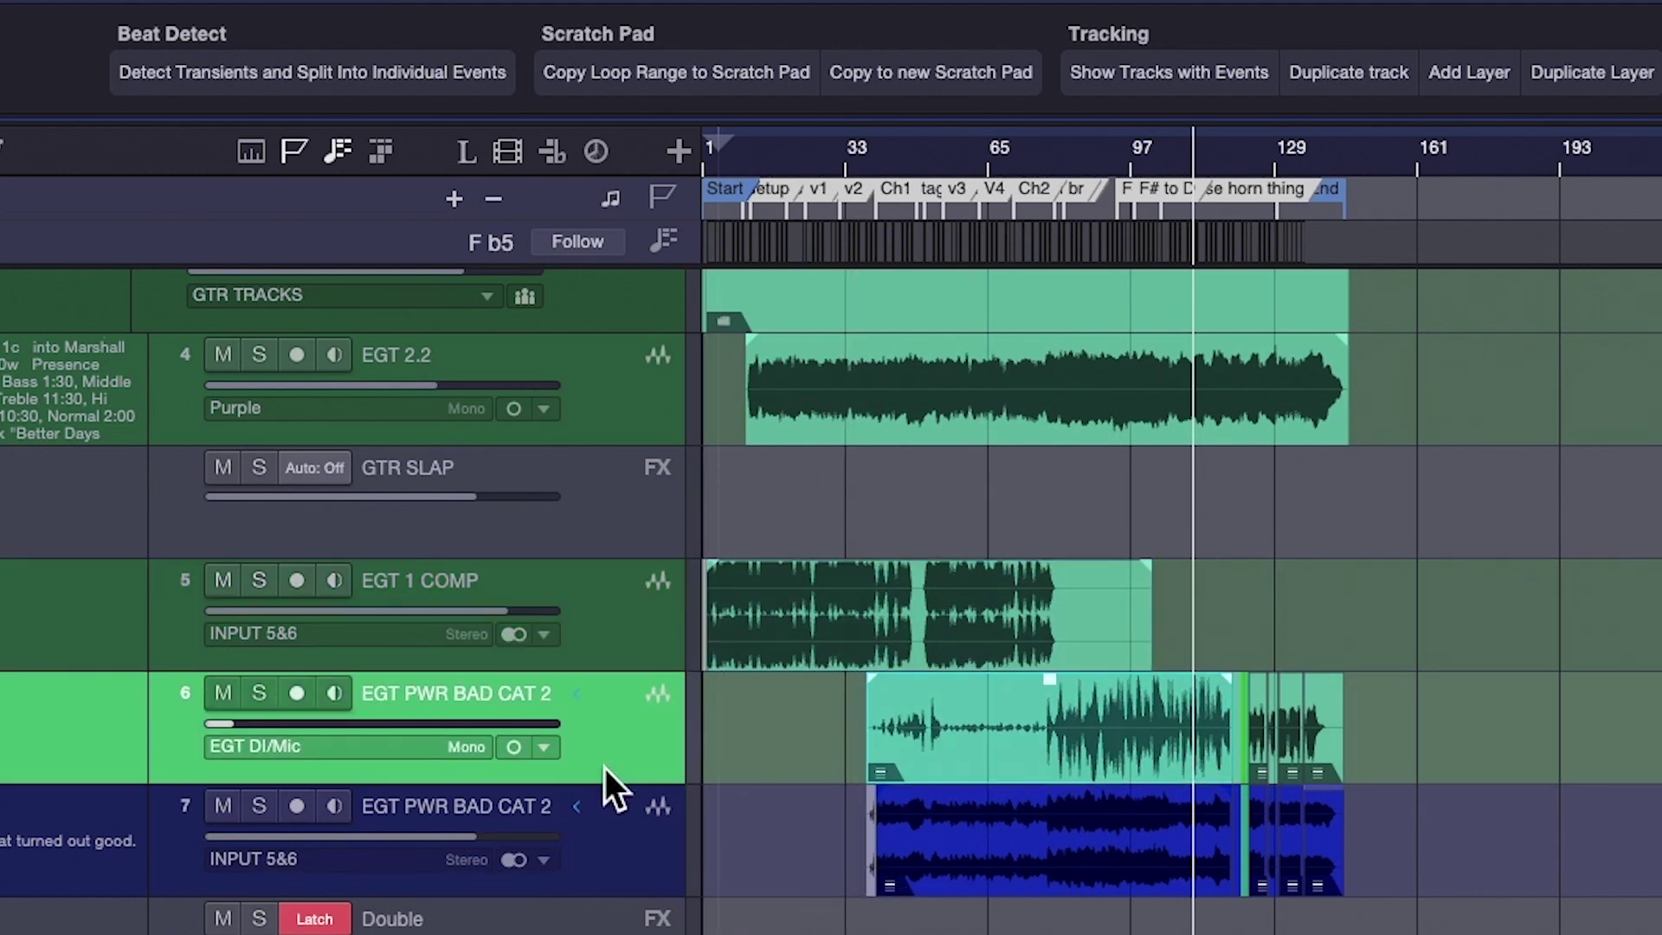
Shrink the tracks to fit the whole song, then save it via File > Save.
scroll(990, 606, "down", 2)
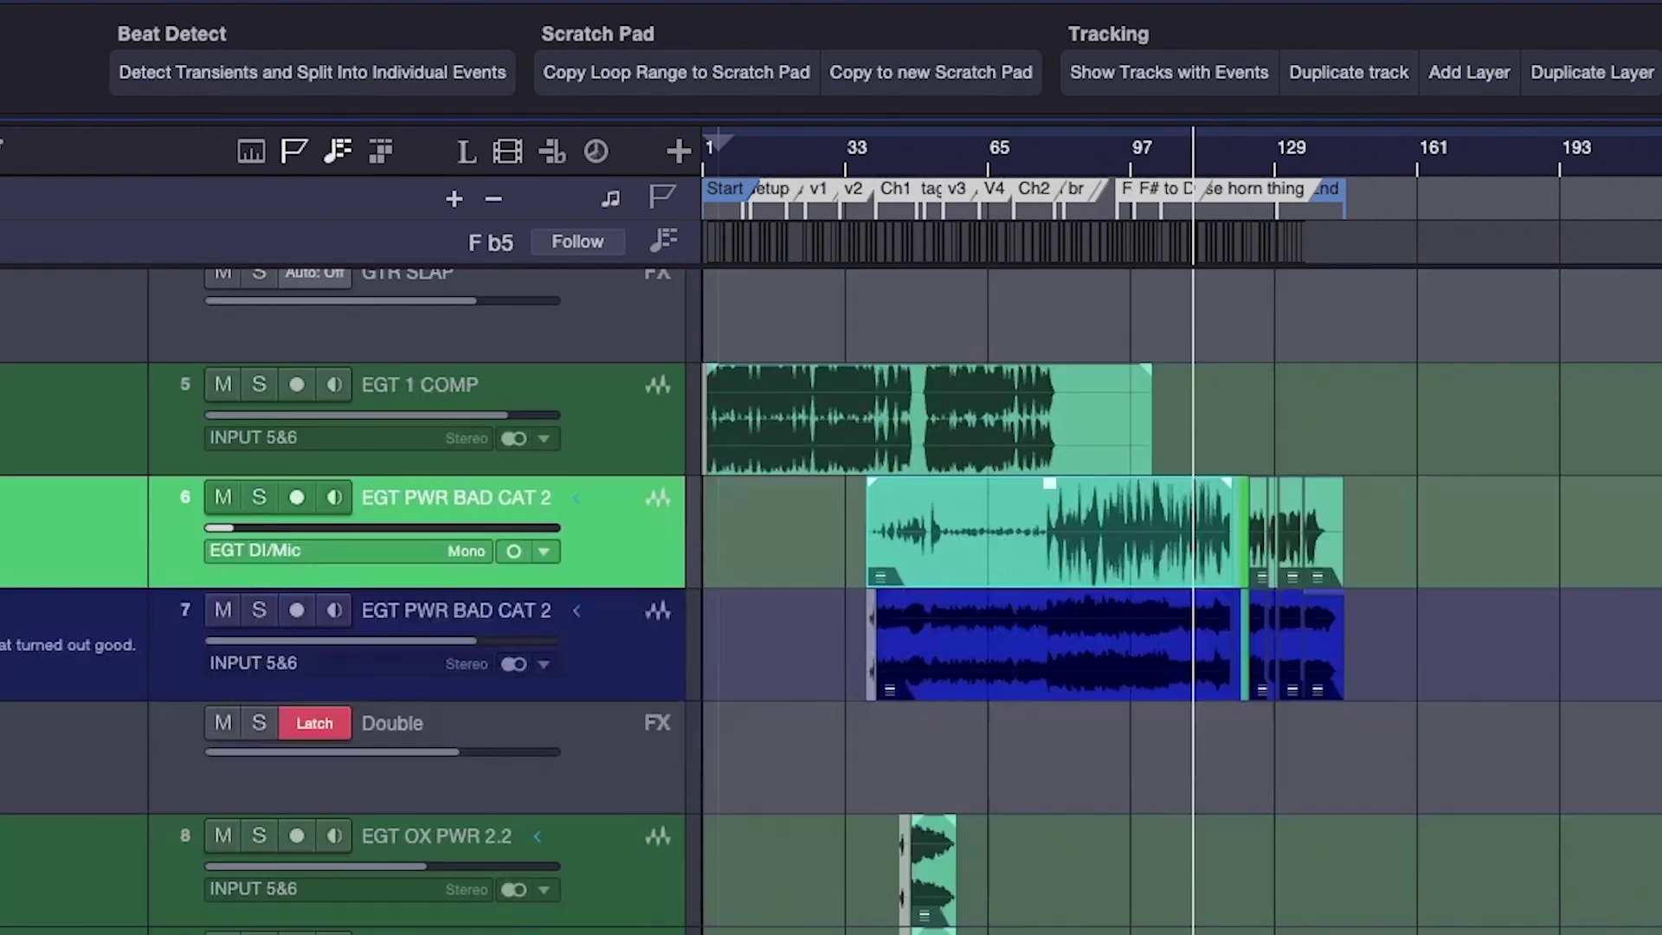
scroll(1177, 537, "down", 3)
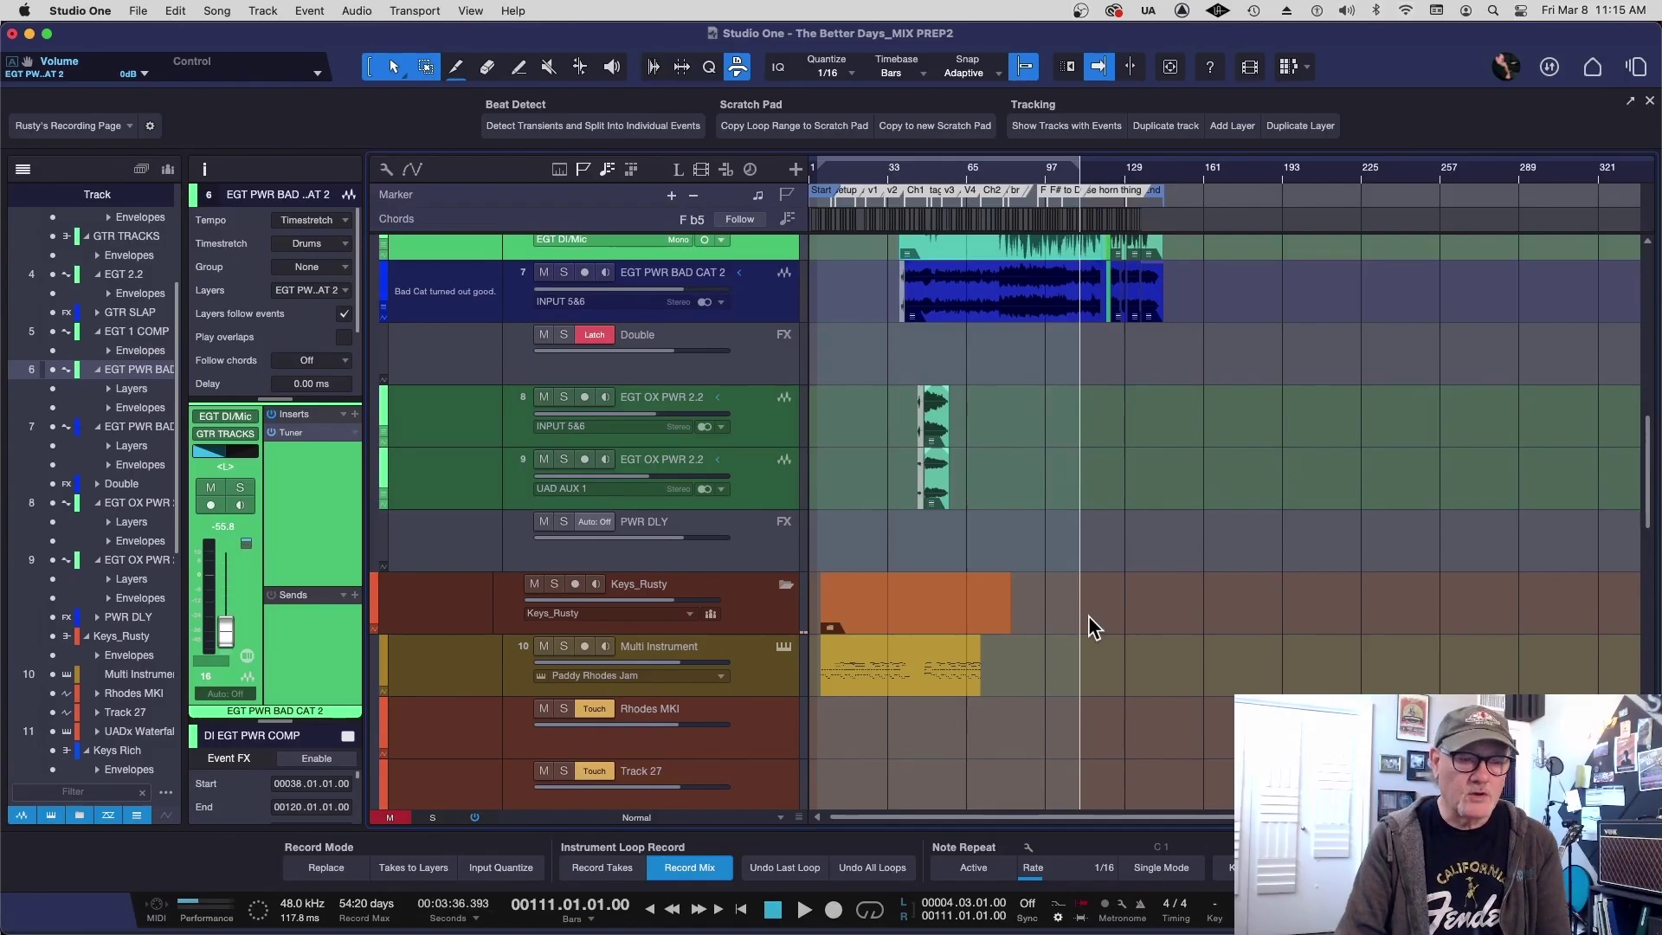
key("z")
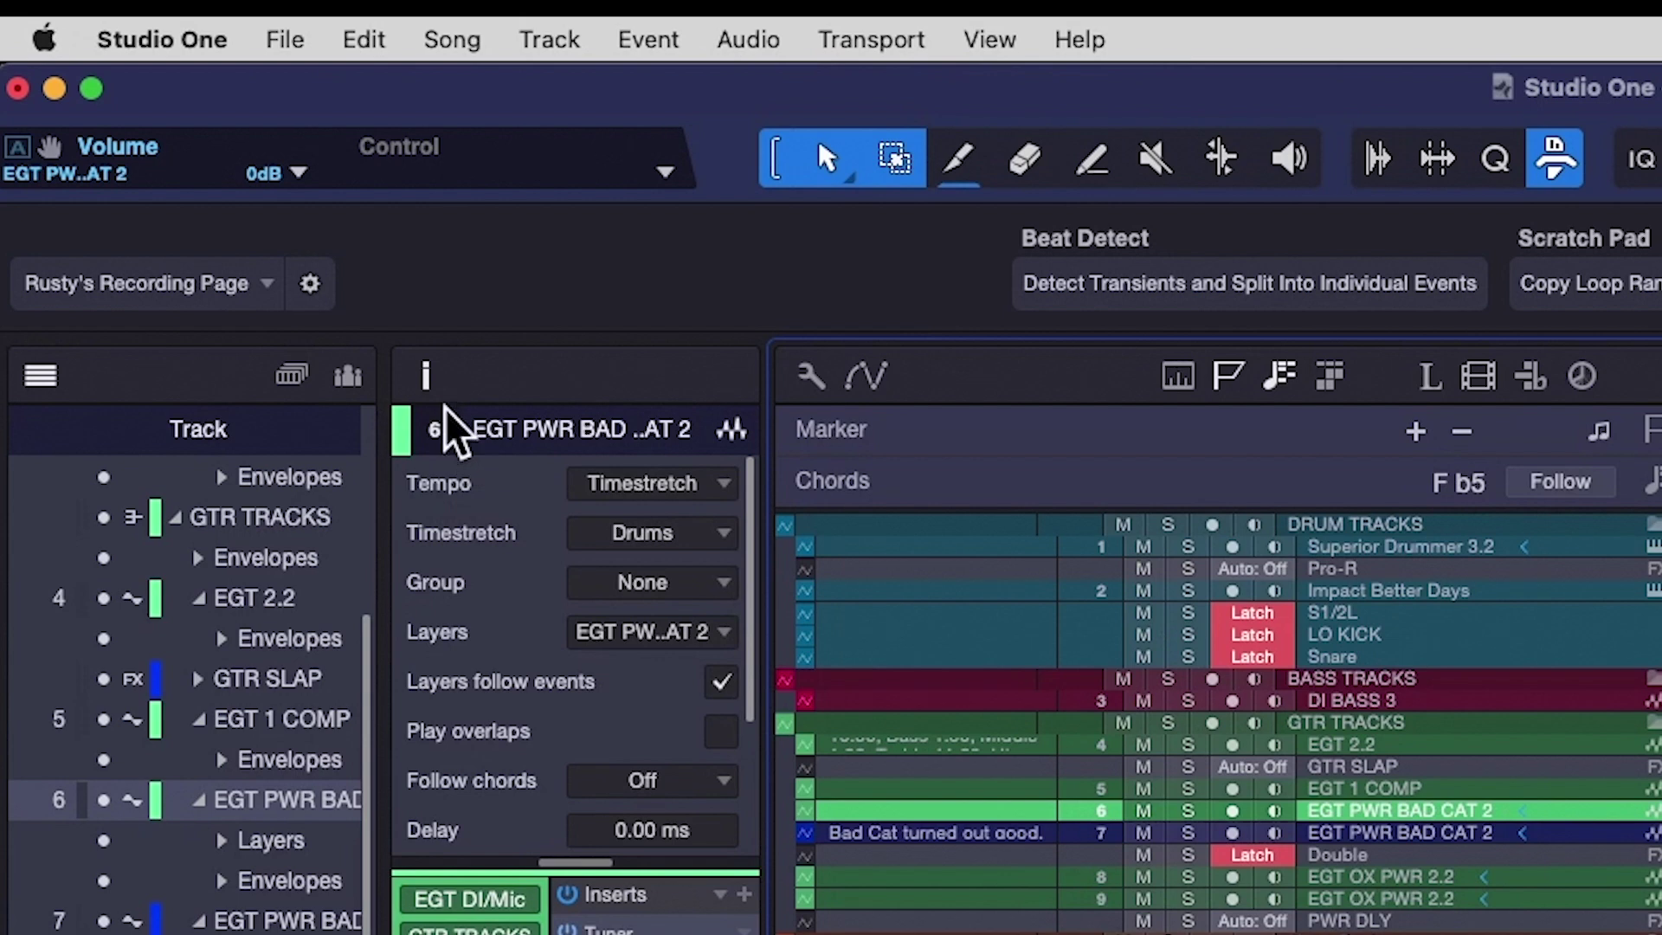
left_click(286, 42)
left_click(386, 483)
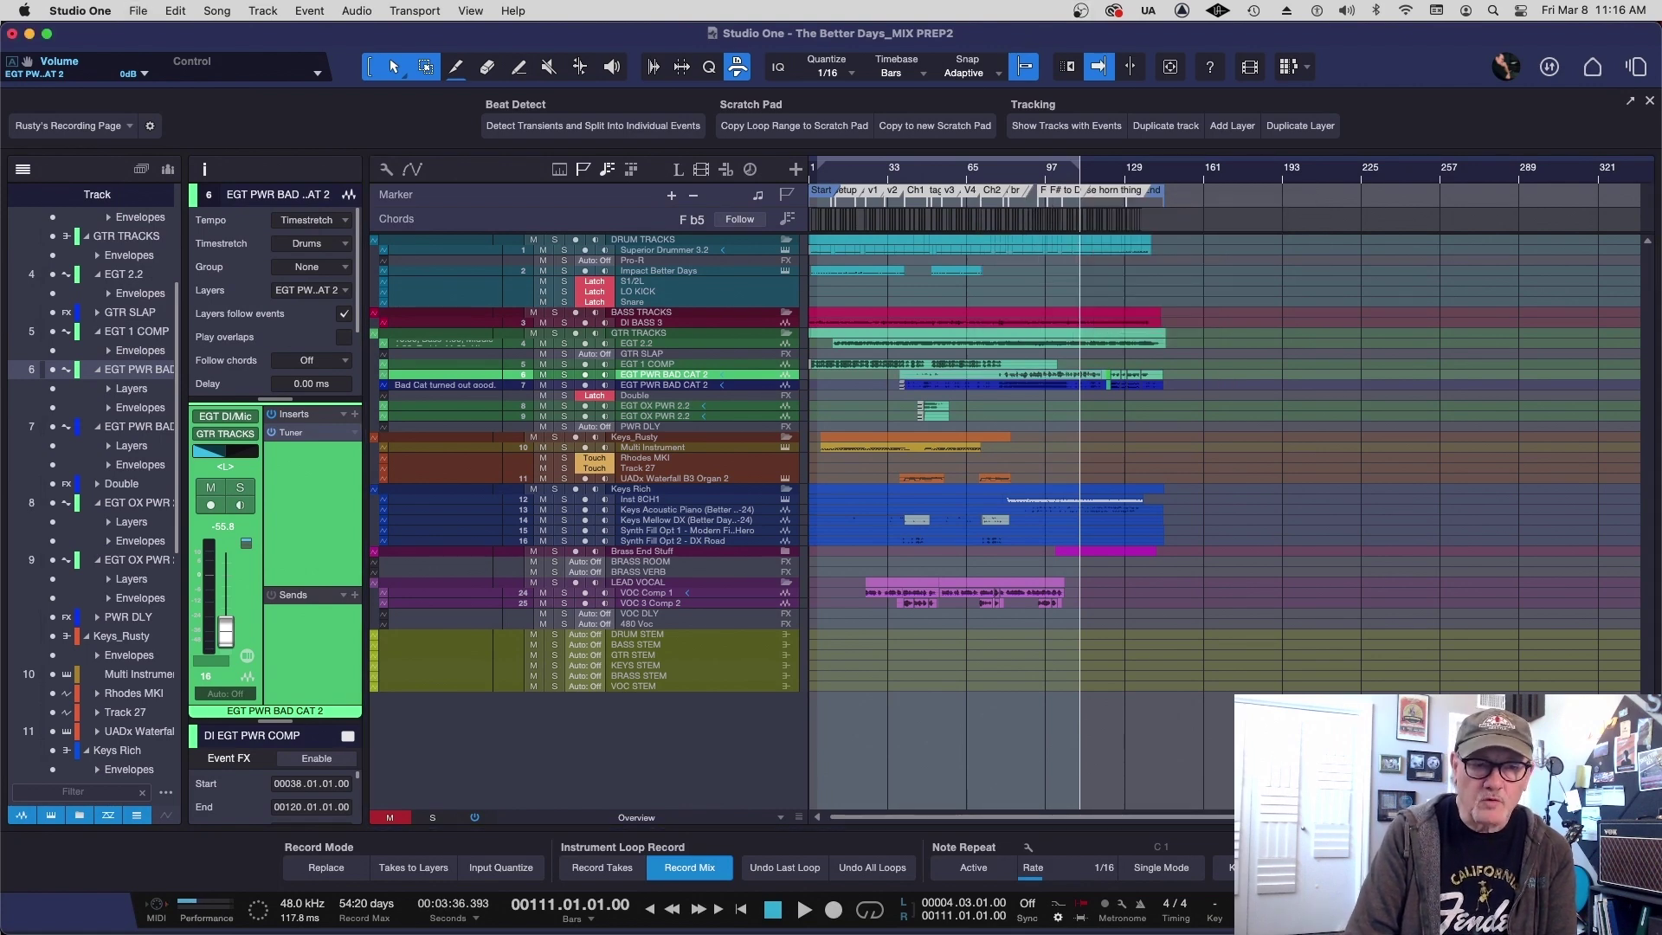
Remove unused files from the Browser's Pool and confirm with Yes.
key("F5")
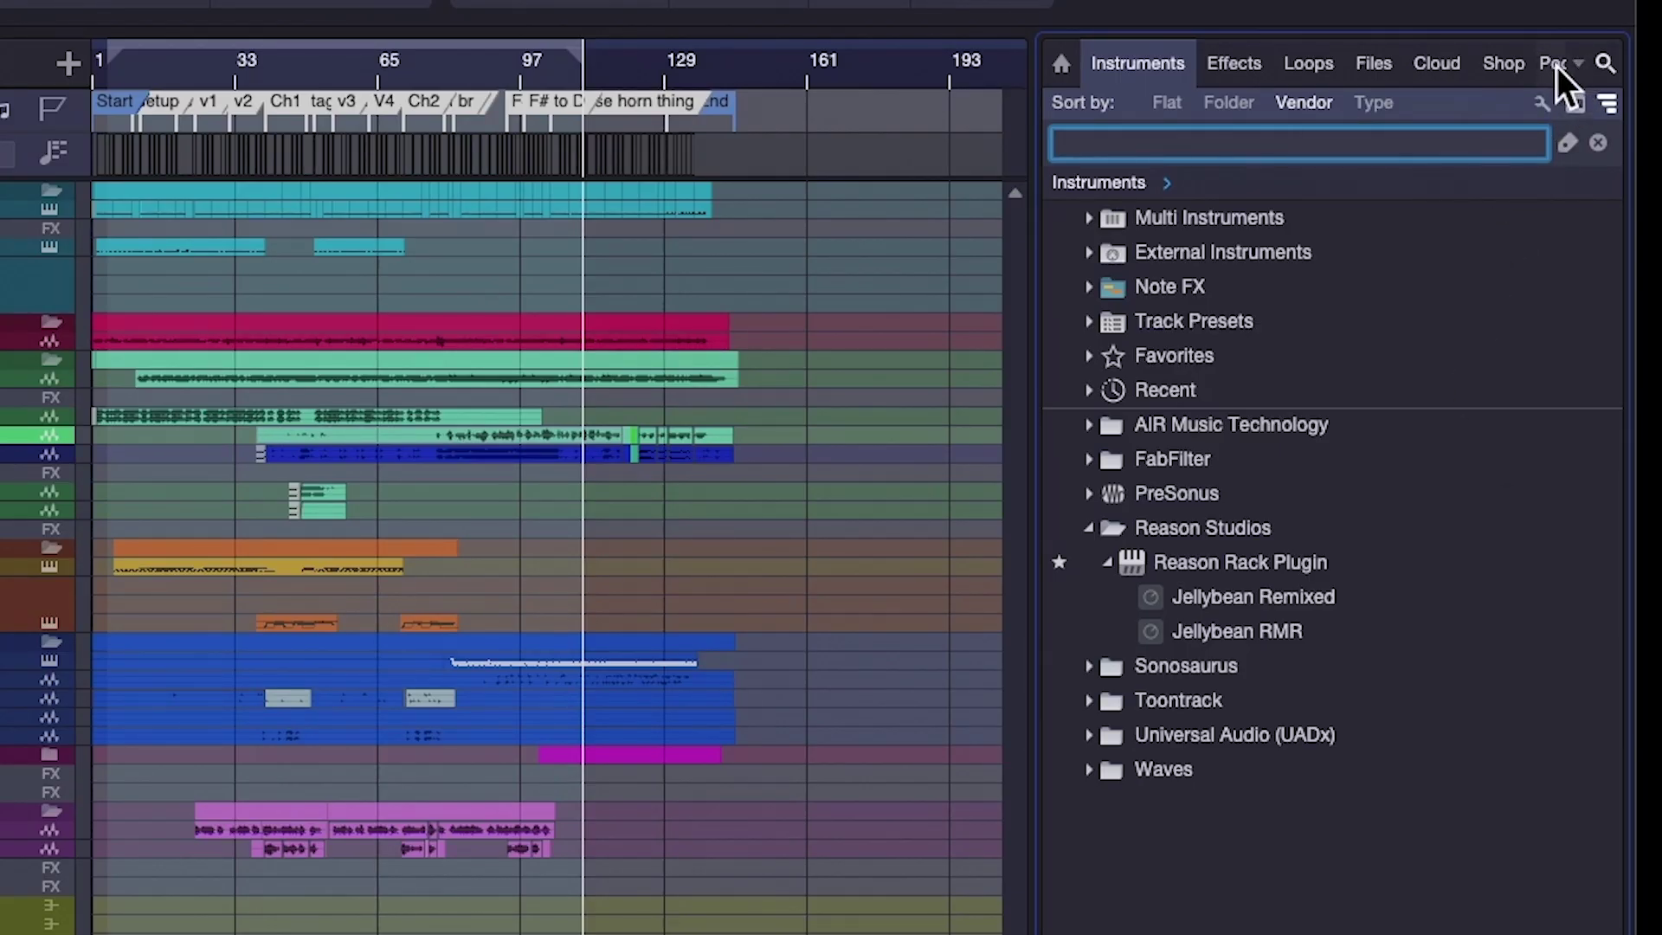
left_click(1555, 65)
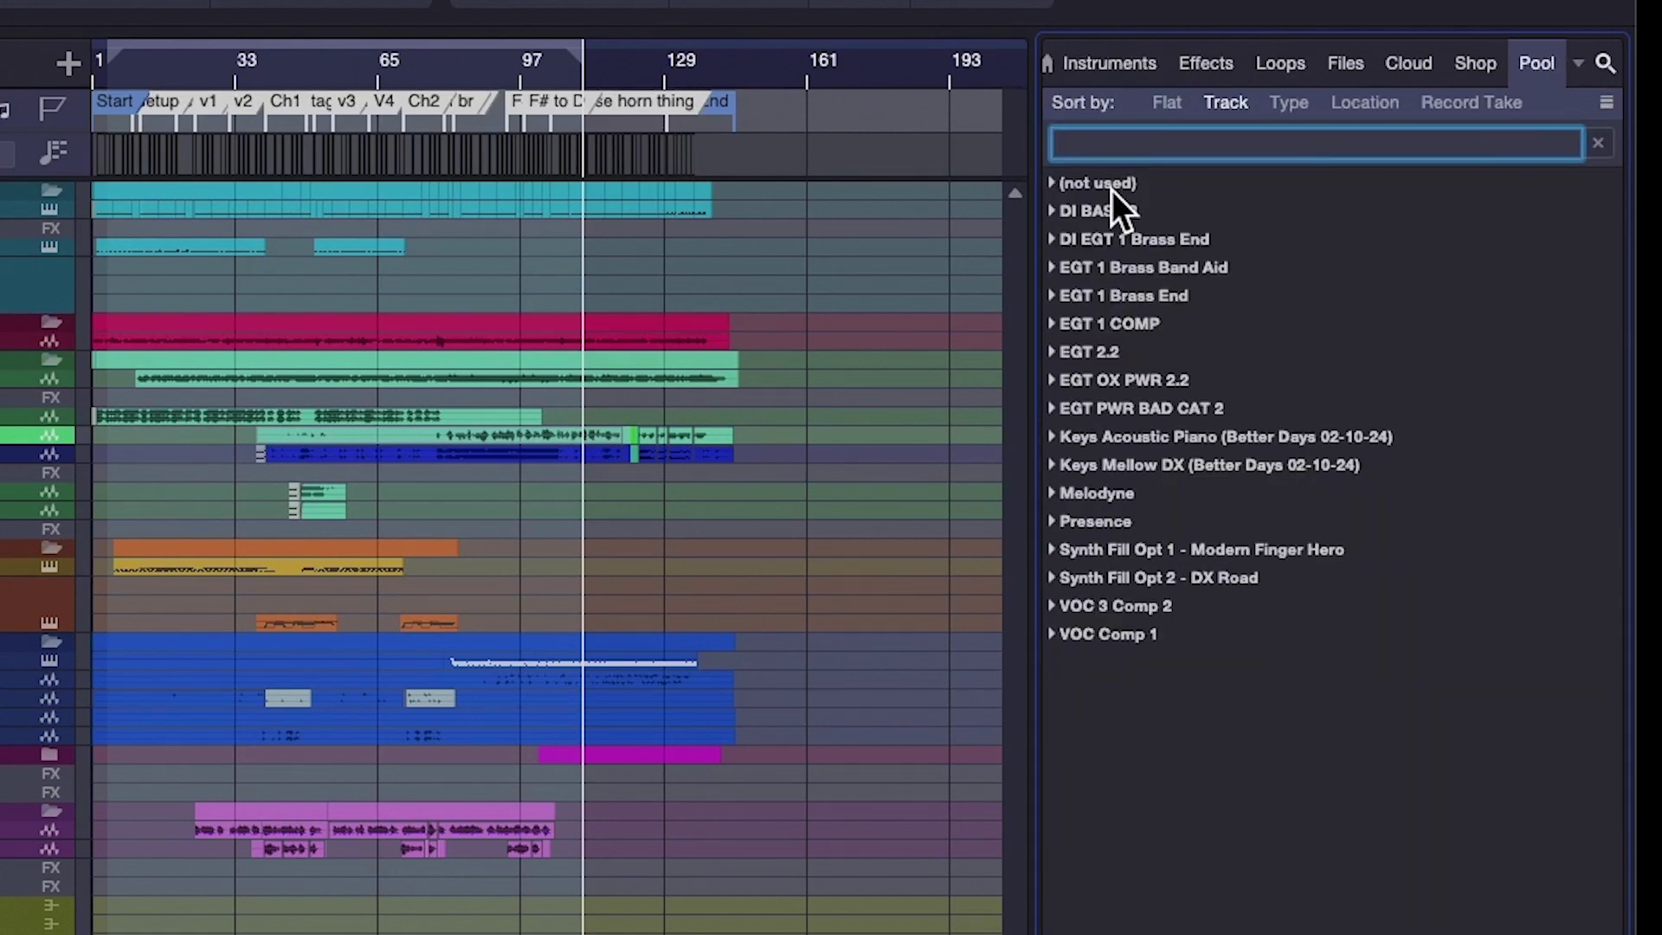
right_click(1305, 768)
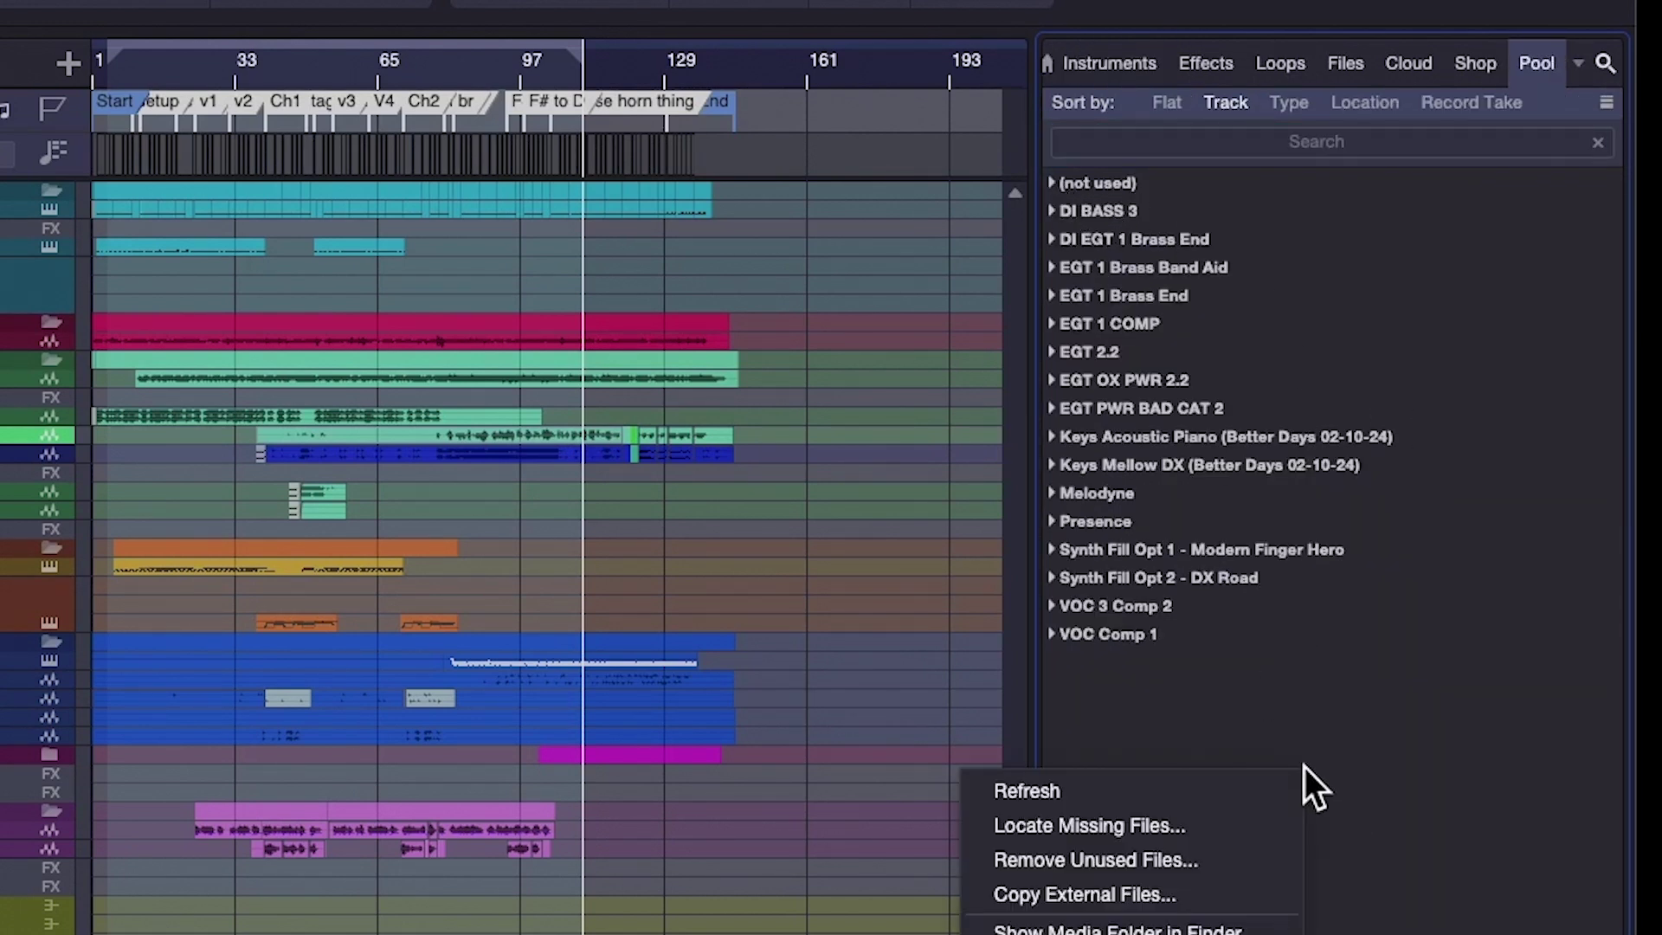
left_click(1148, 860)
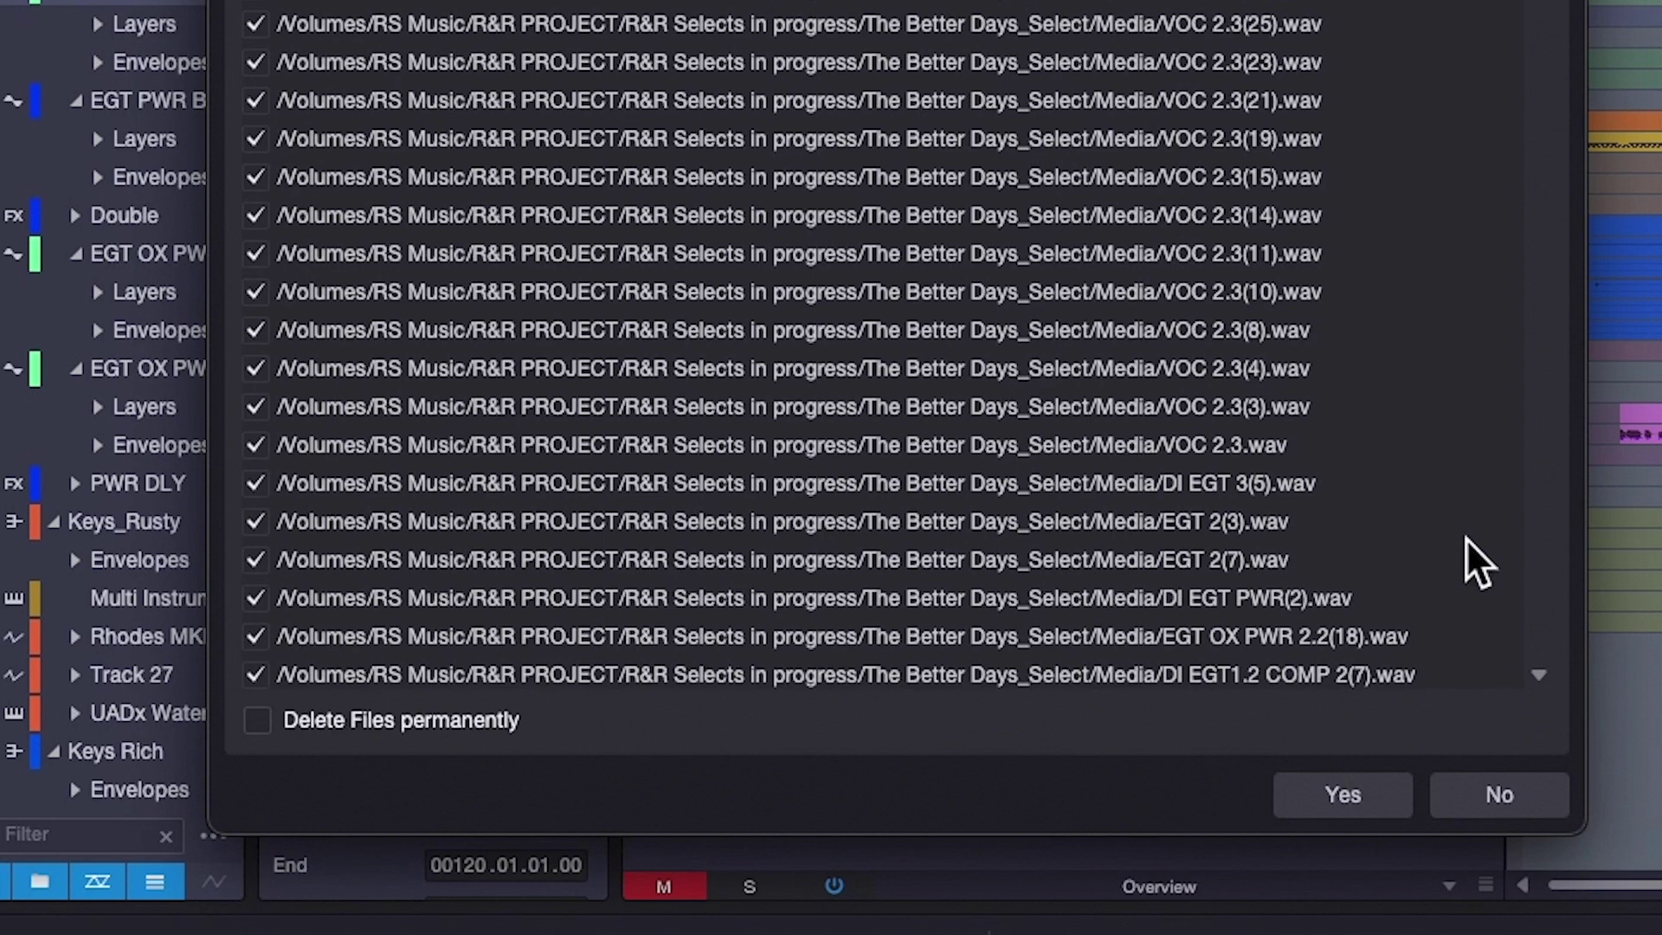
left_click(1345, 797)
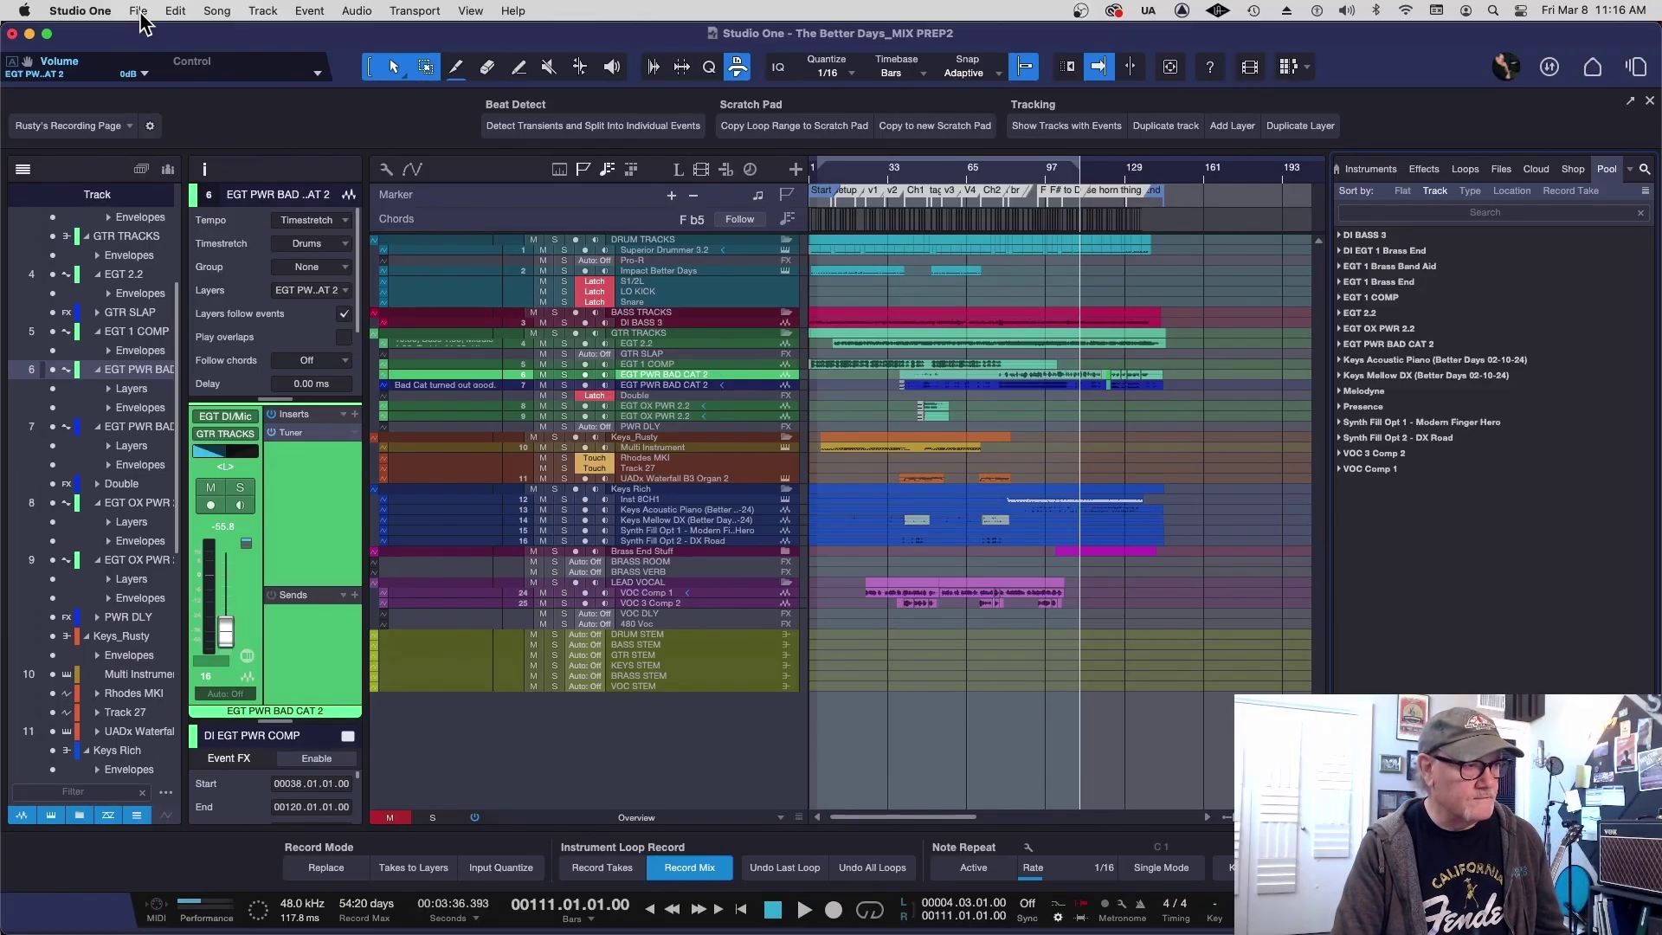
left_click(139, 12)
left_click(201, 218)
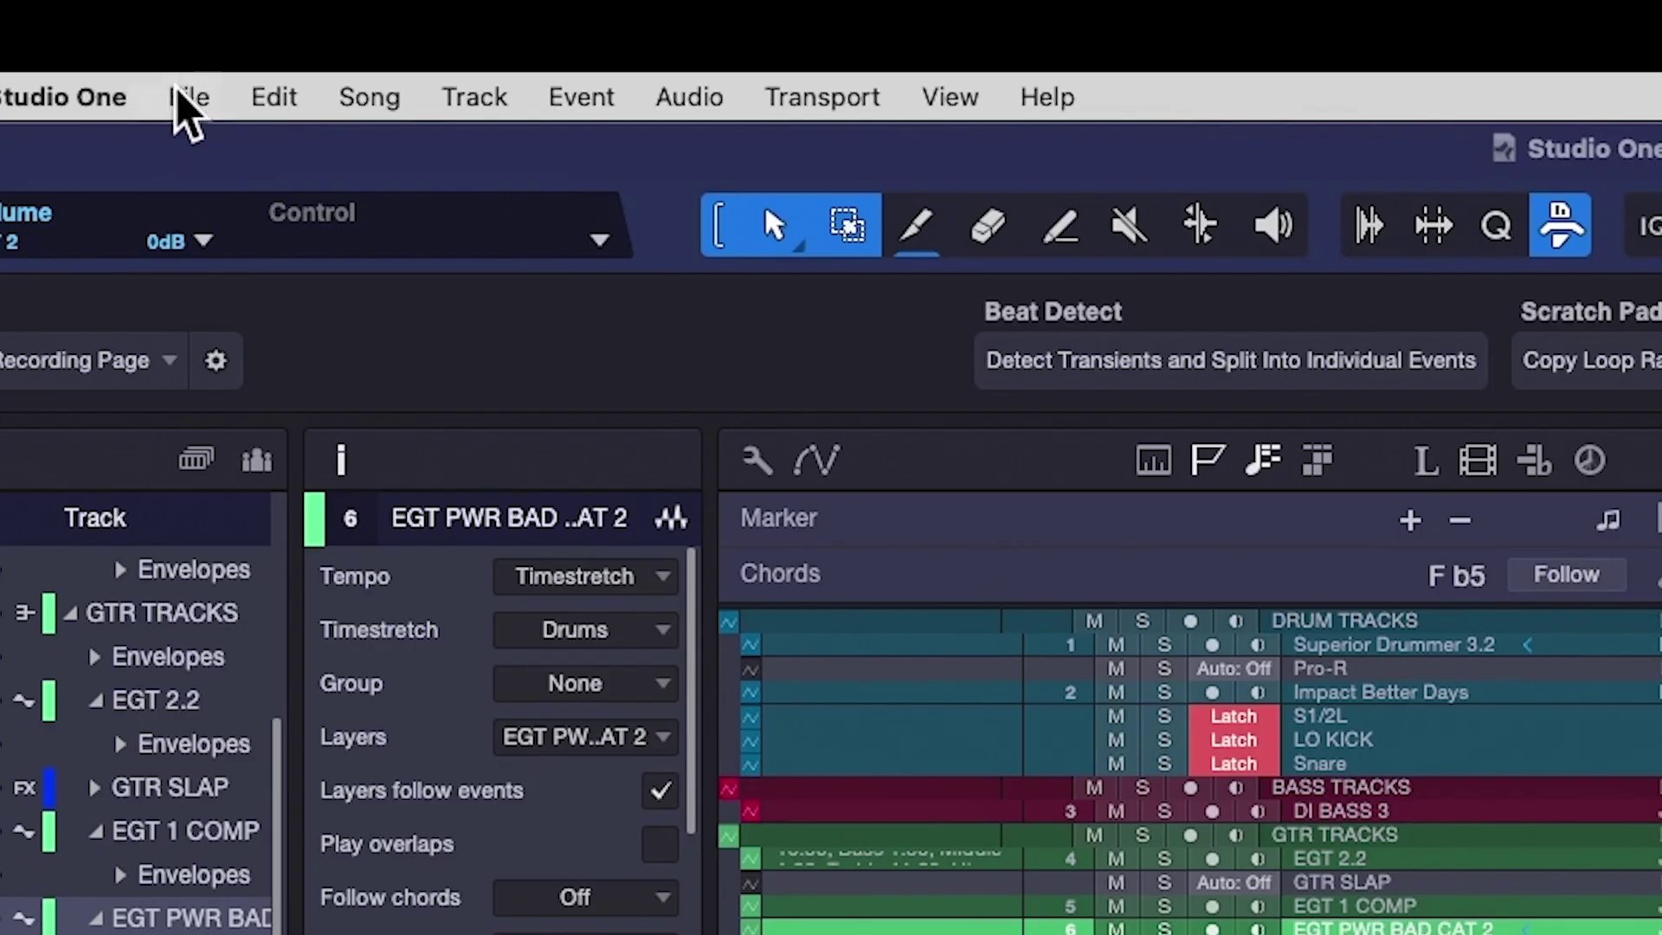
left_click(188, 98)
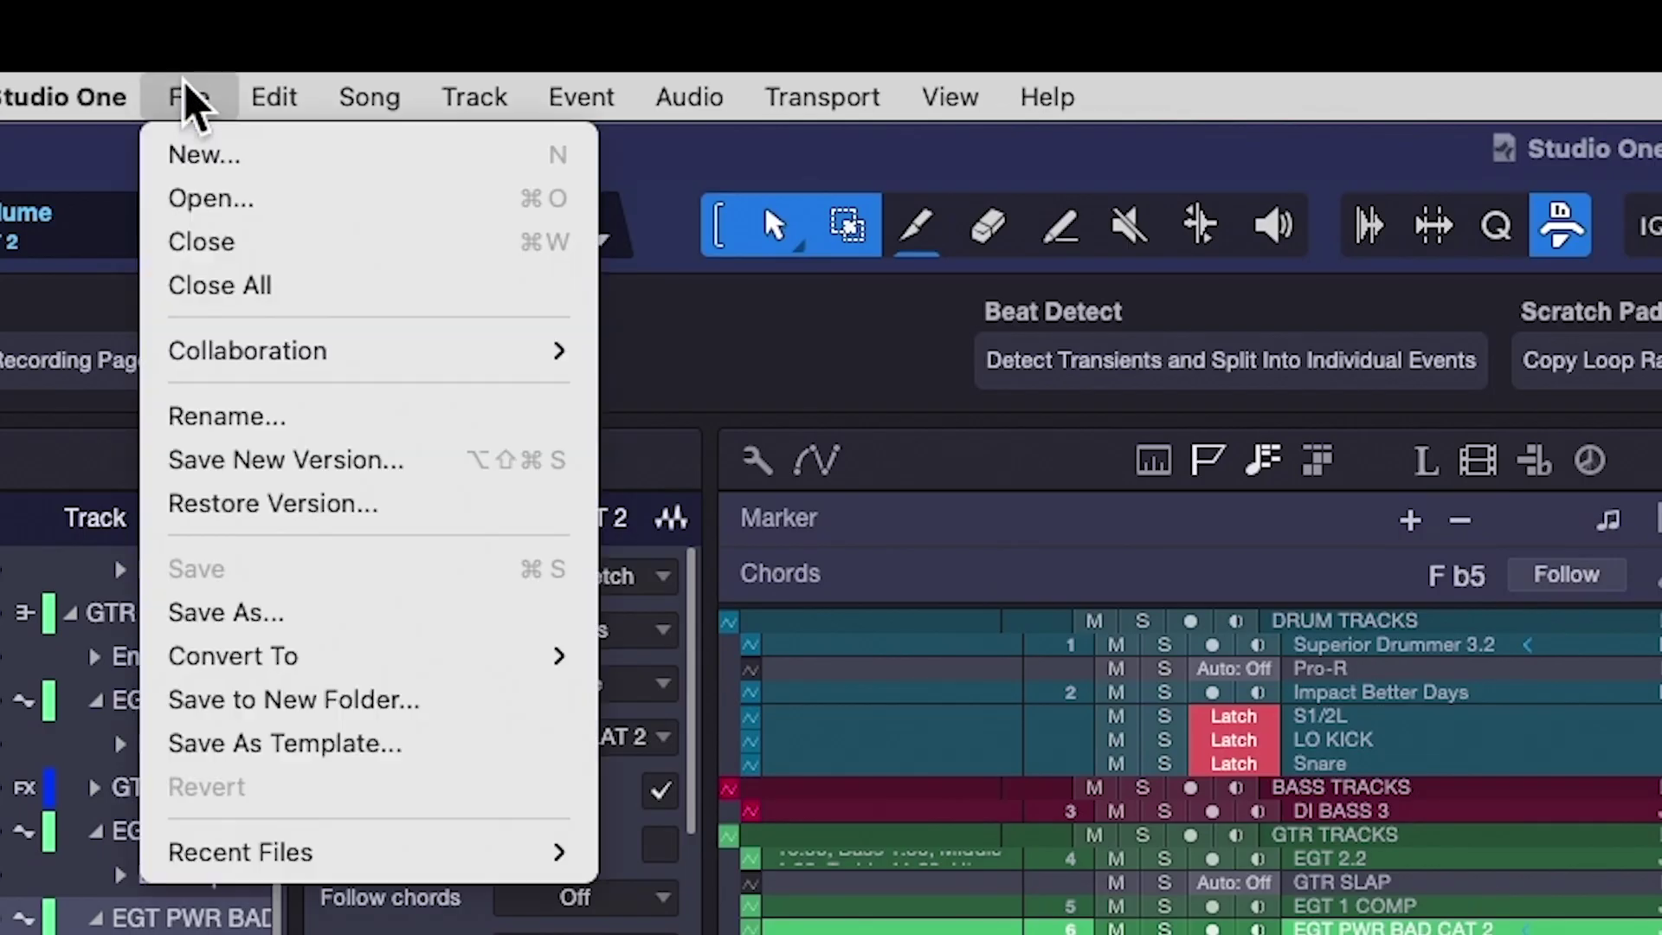
left_click(463, 707)
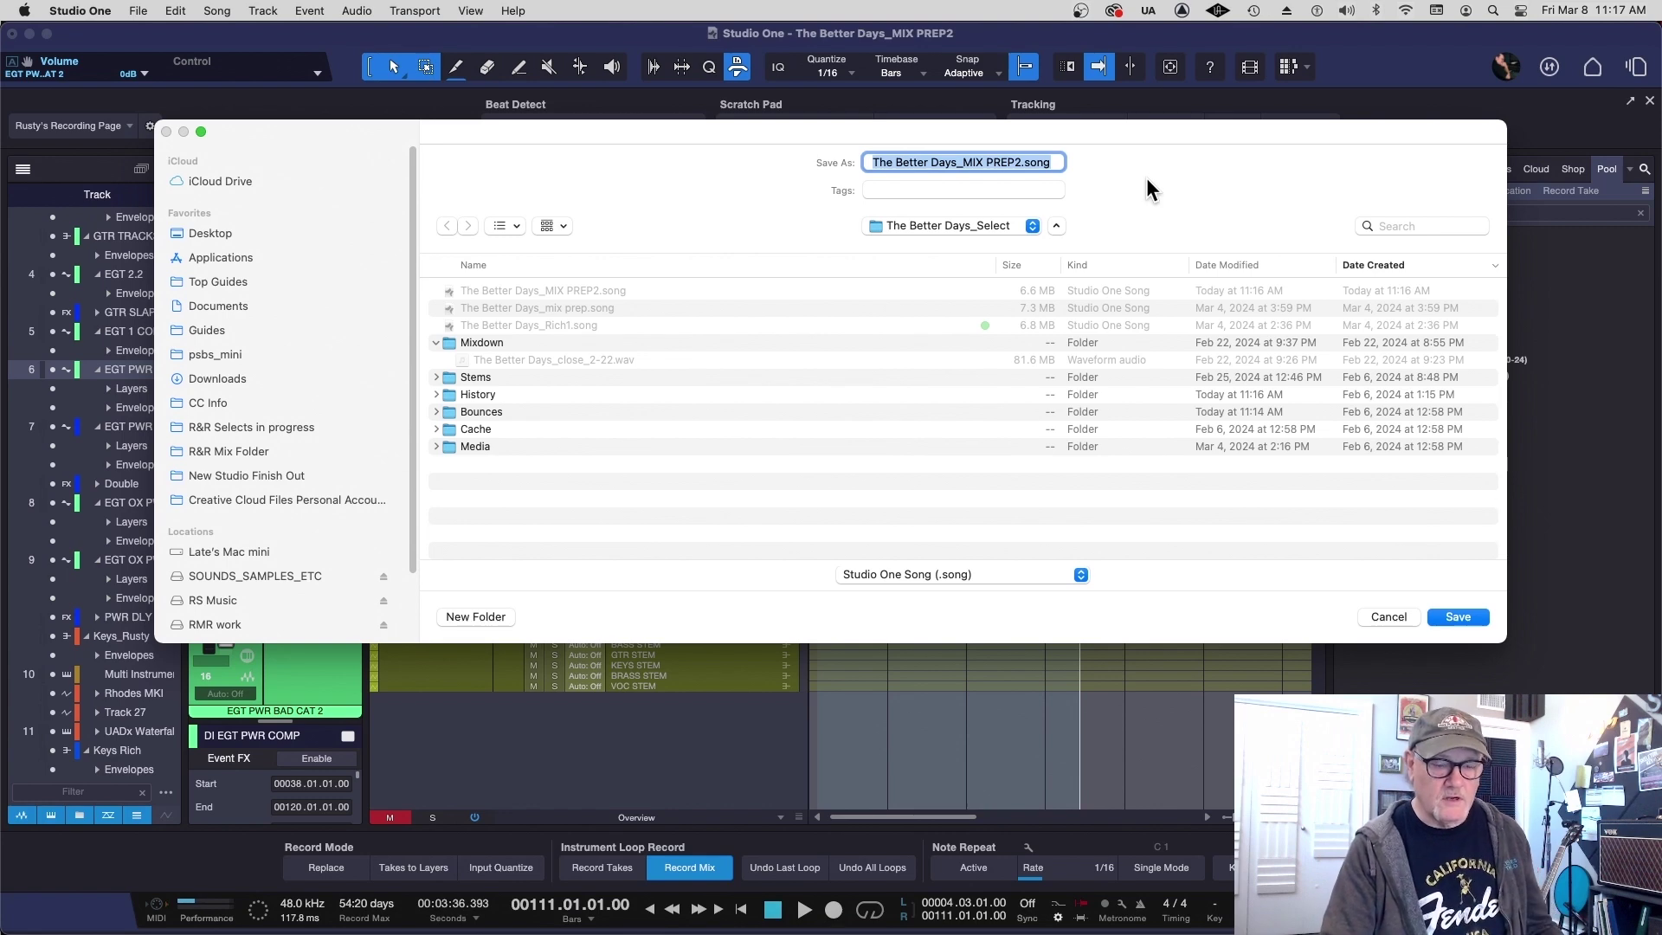
left_click(1389, 616)
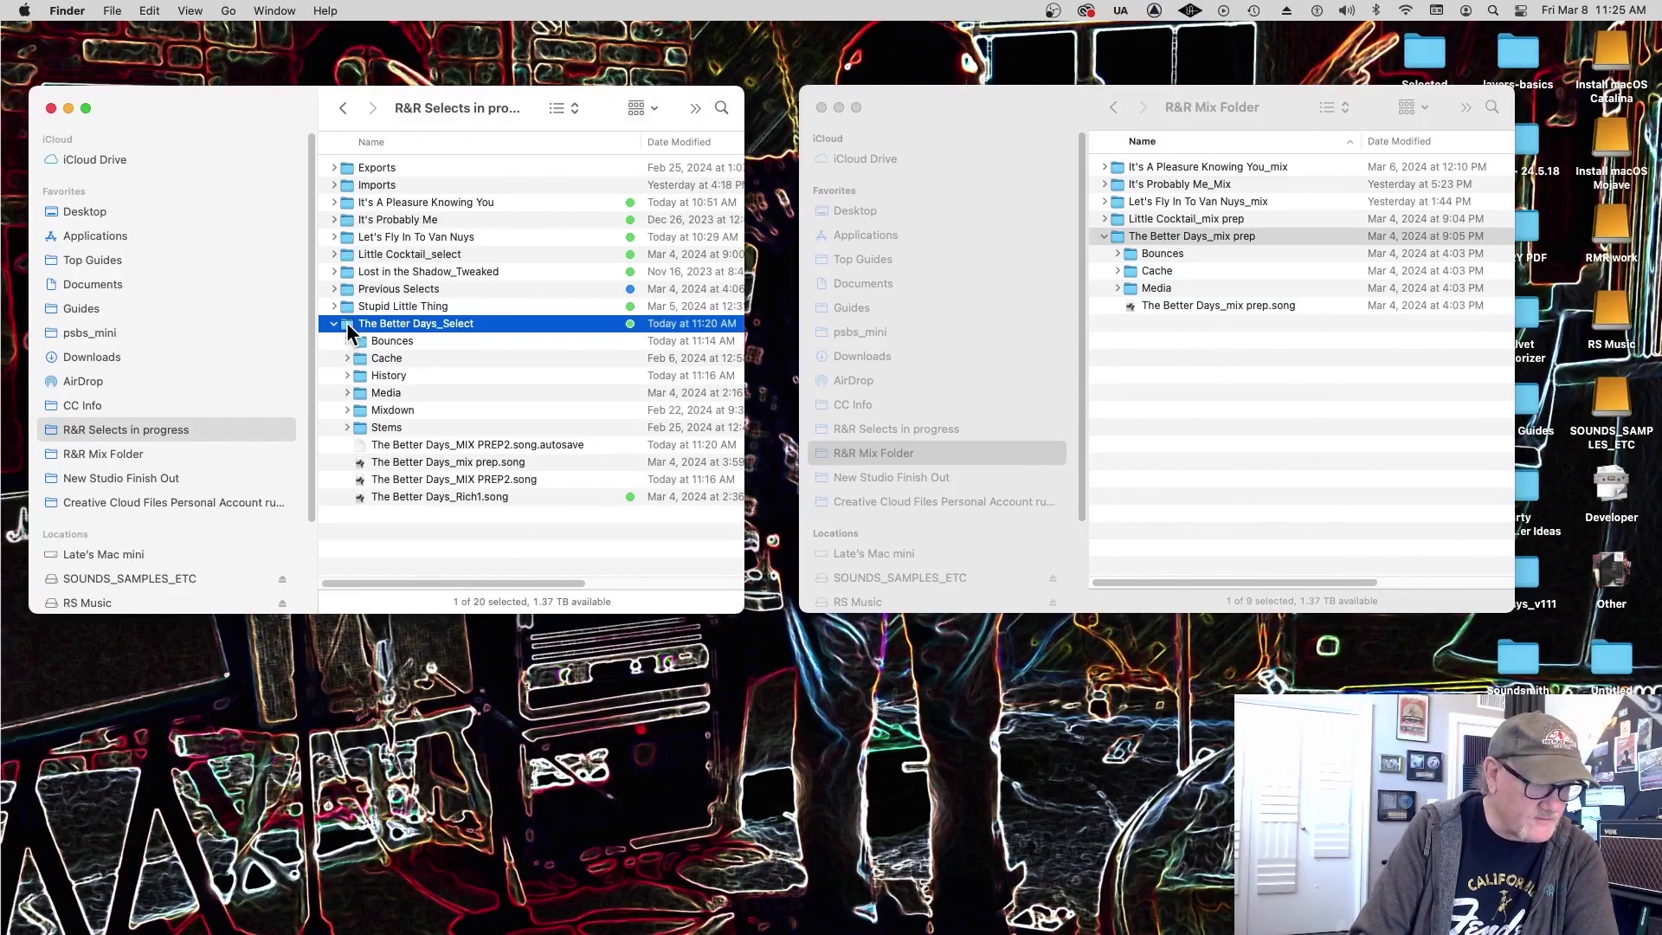
Show Get Info for The Better Days_Select folder (6.45 GB, 1,302 items).
key("super+i")
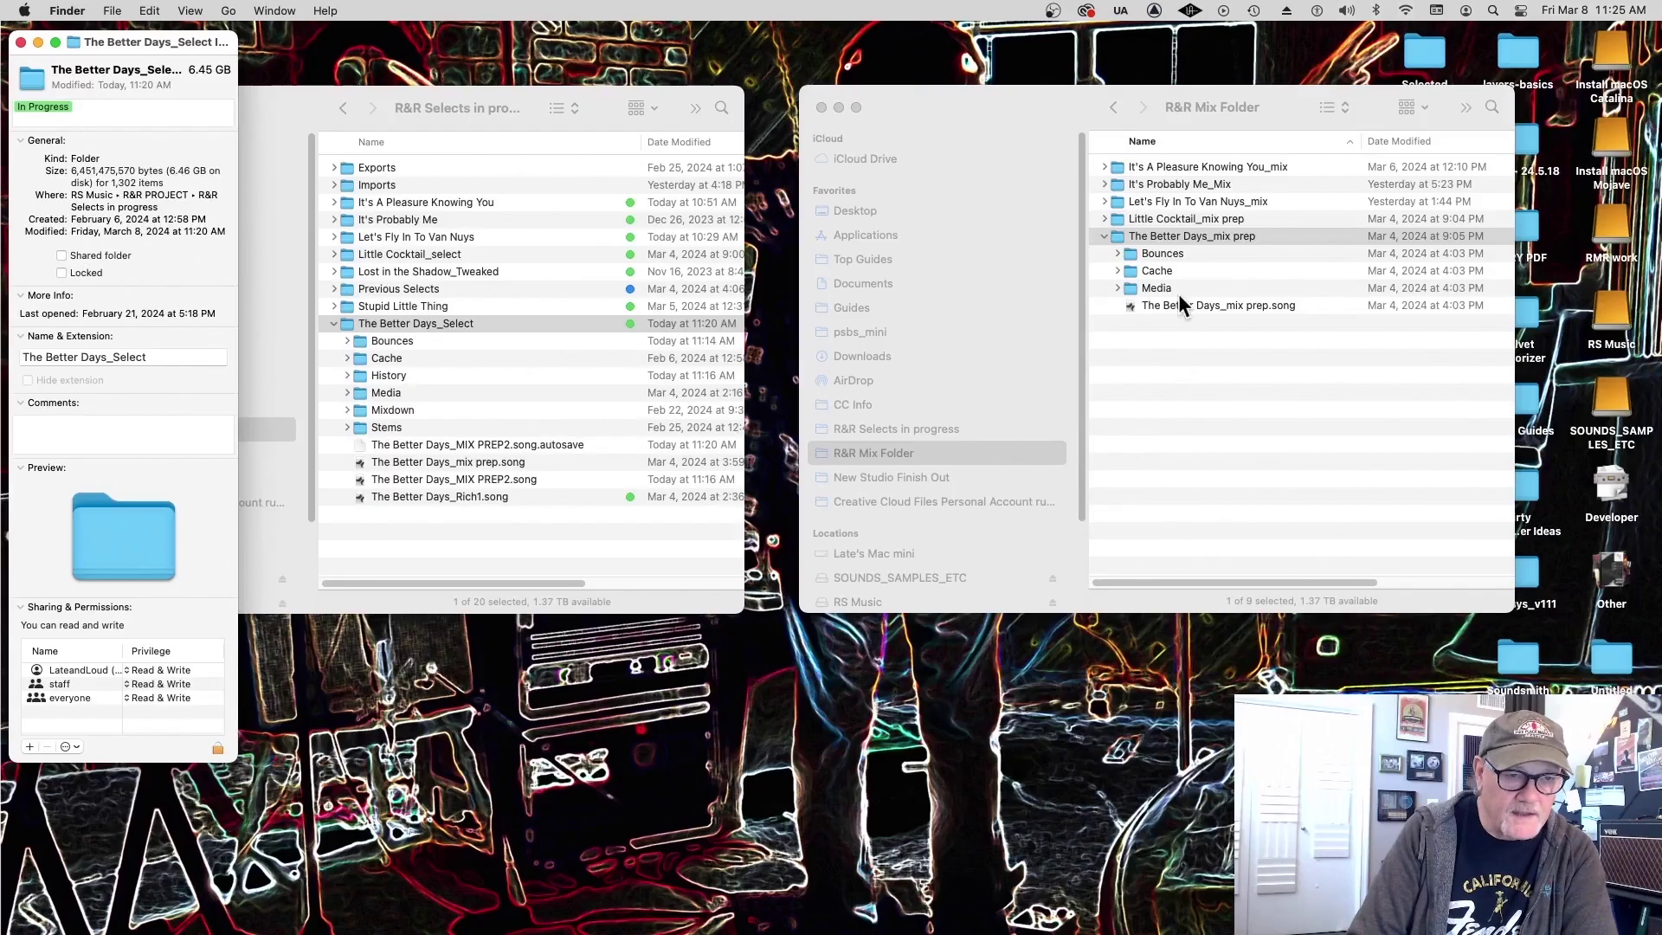
Show Get Info for The Better Days_mix prep folder (2.58 GB, 254 items).
left_click(1118, 235)
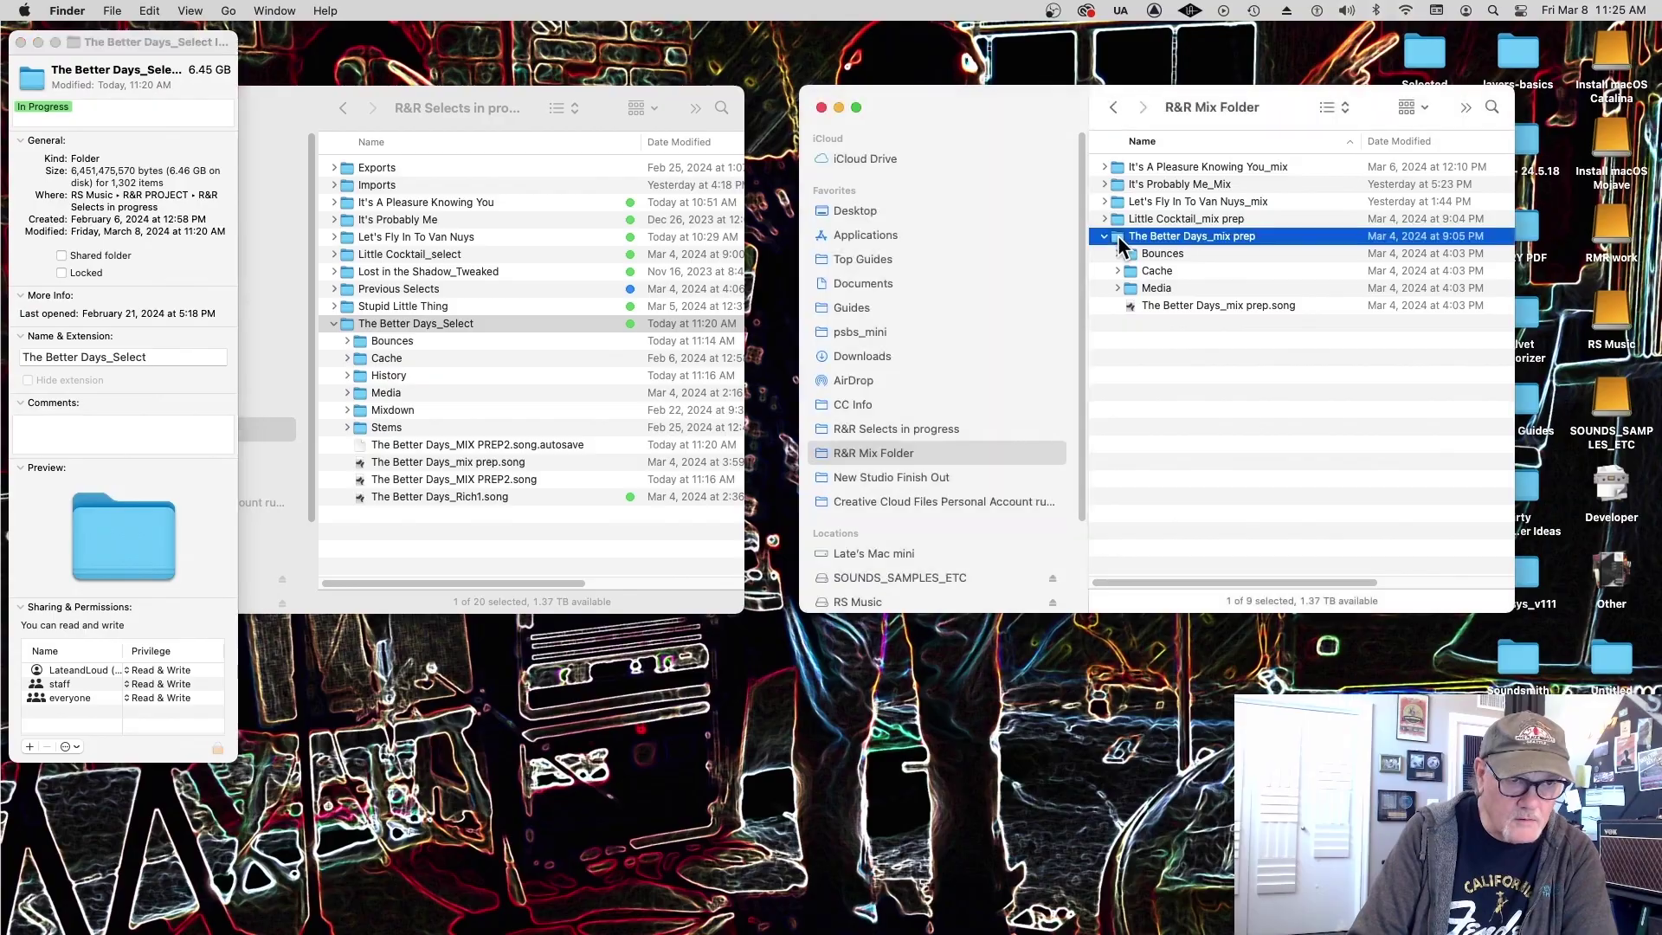
key("super+i")
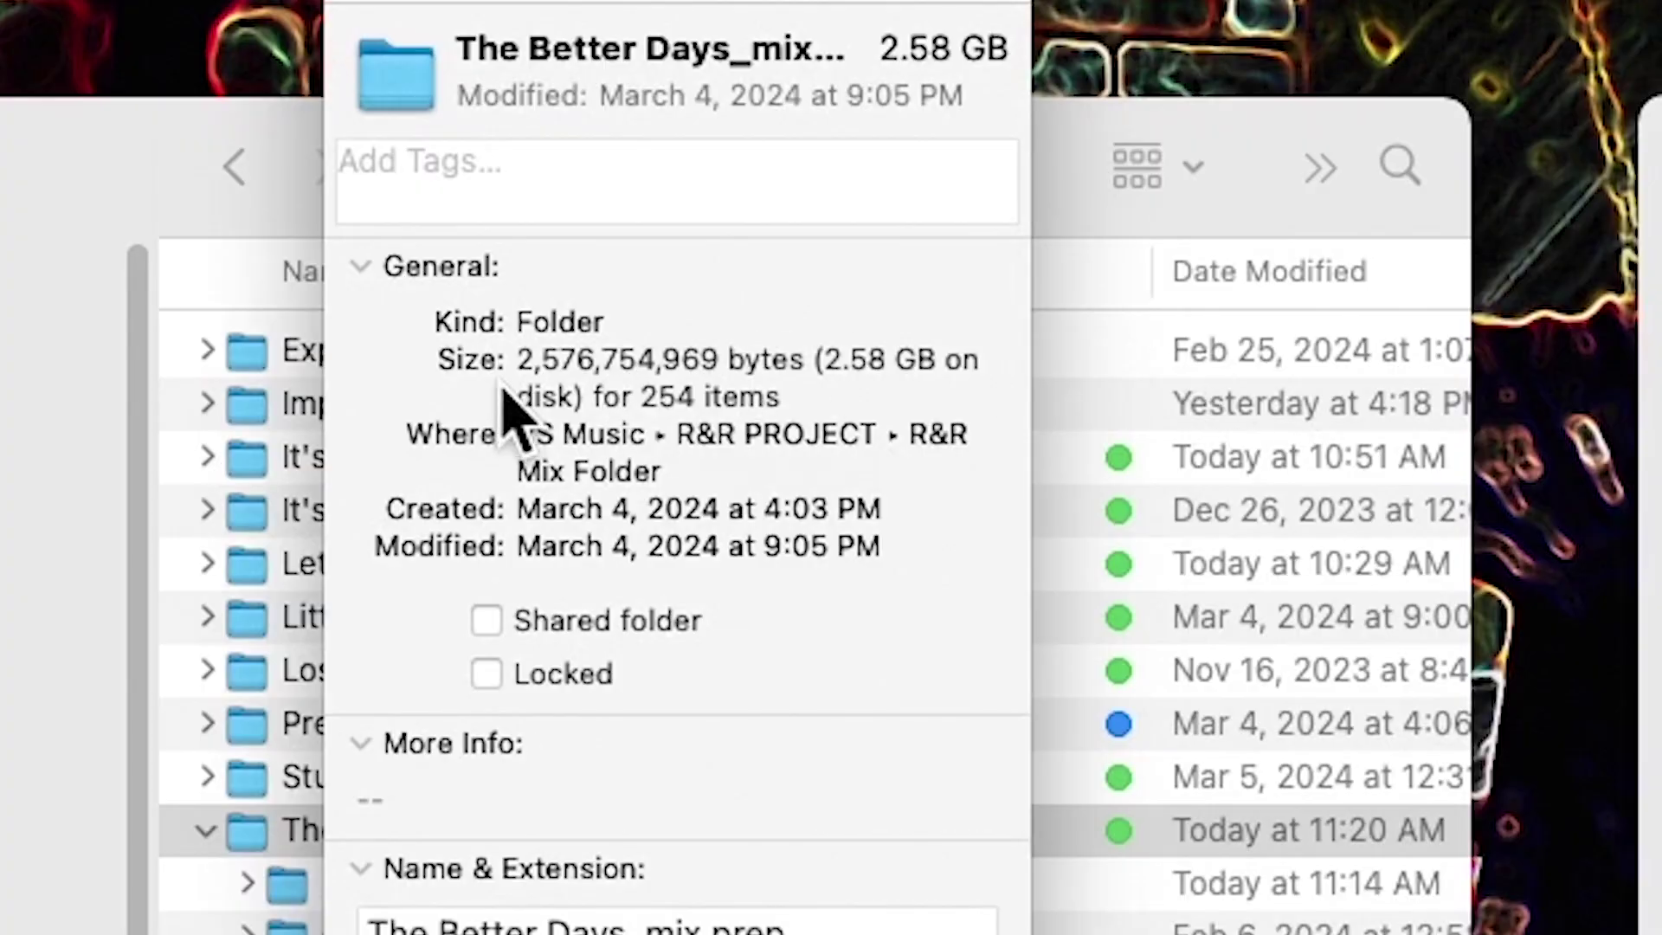